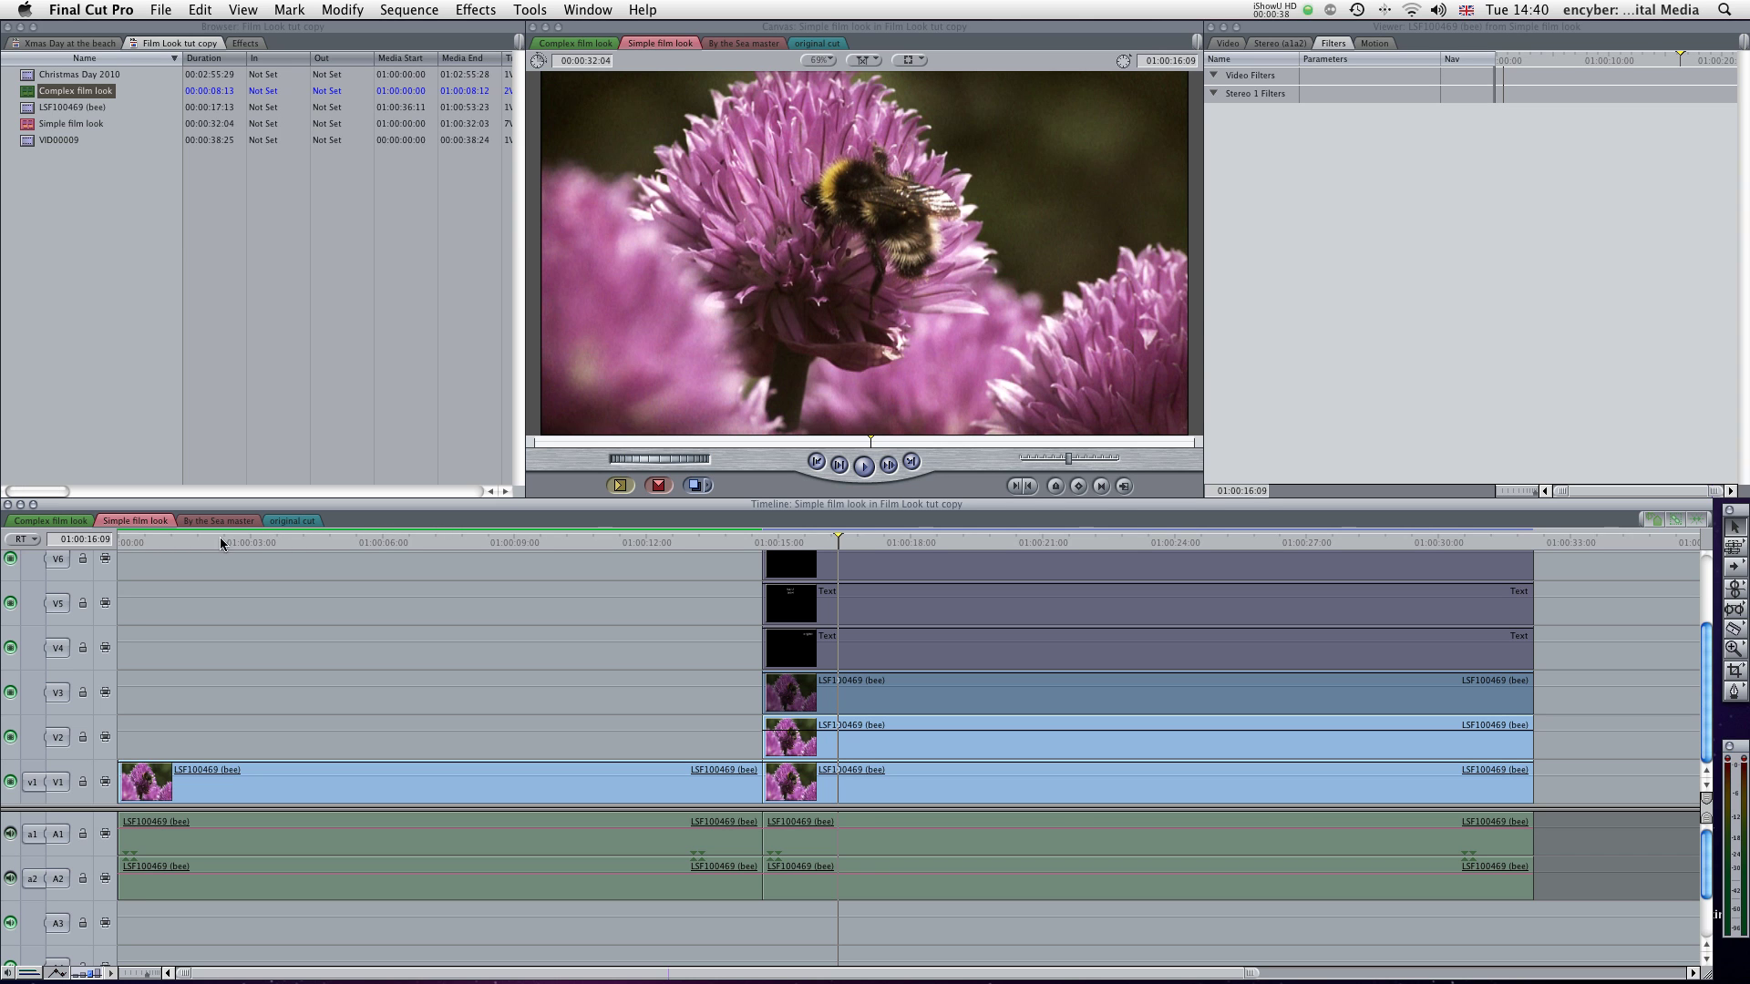
- Play the existing sequence from the start to review it
{"action": "key", "text": "Home"}
{"action": "key", "text": "space"}
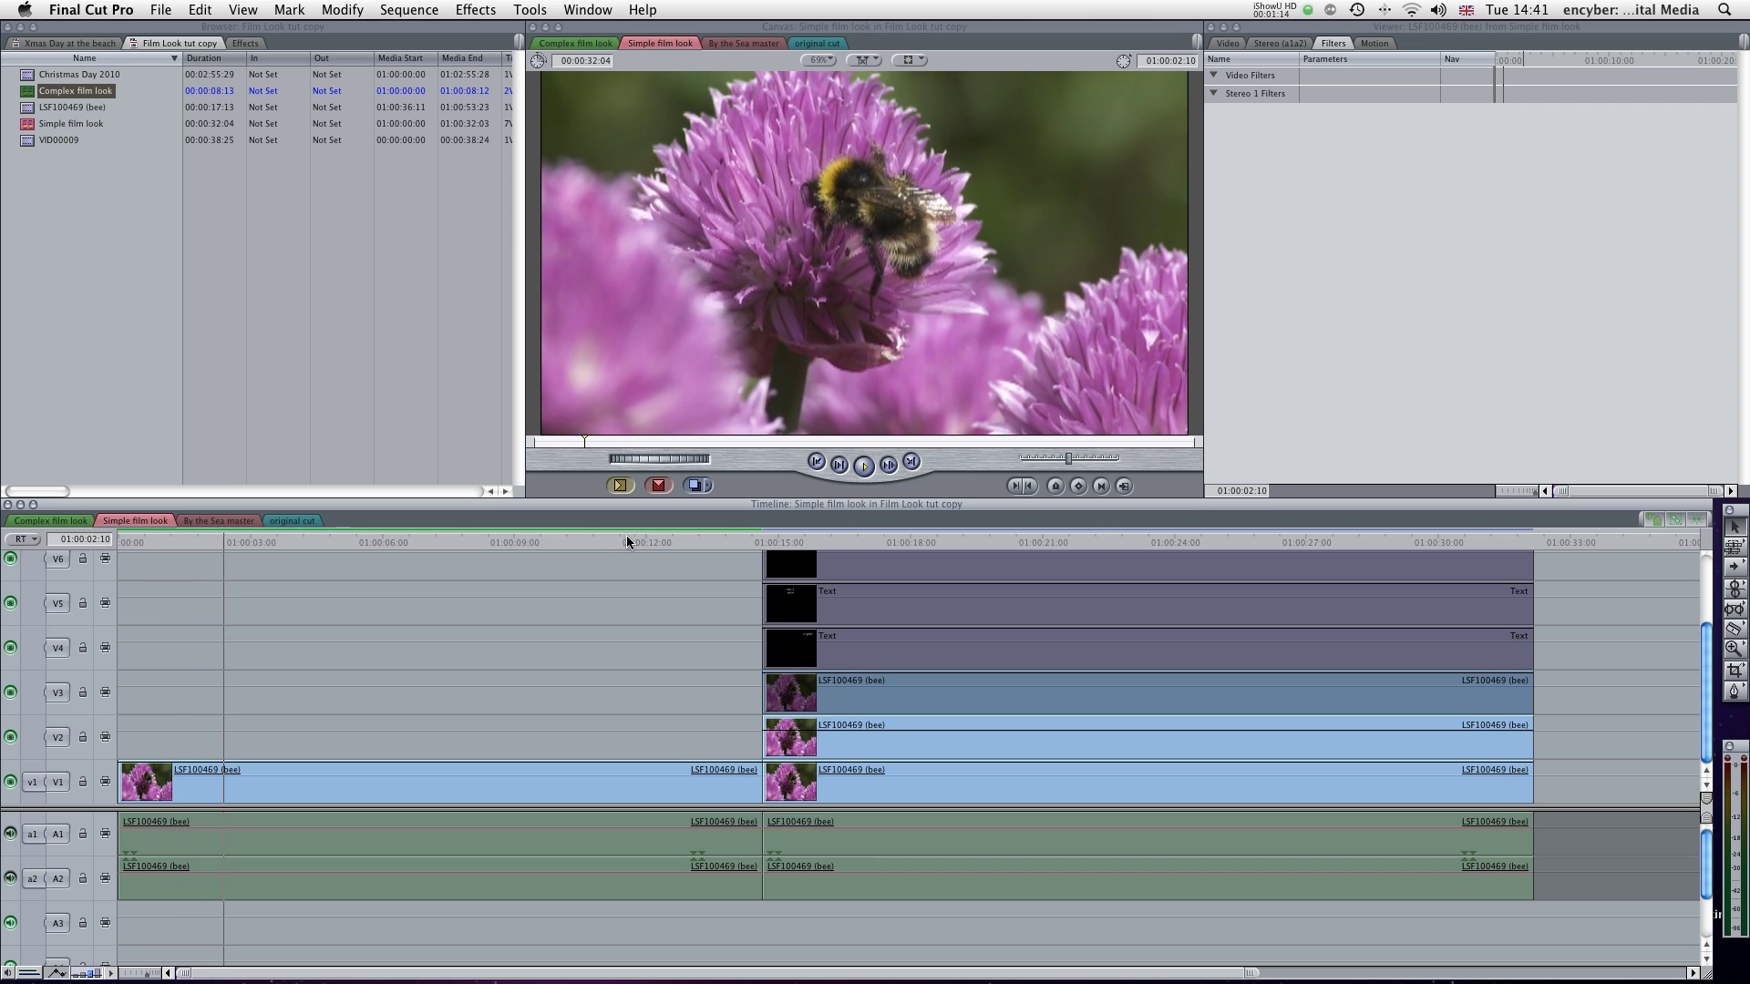
{"action": "left_click", "coordinate": [691, 538]}
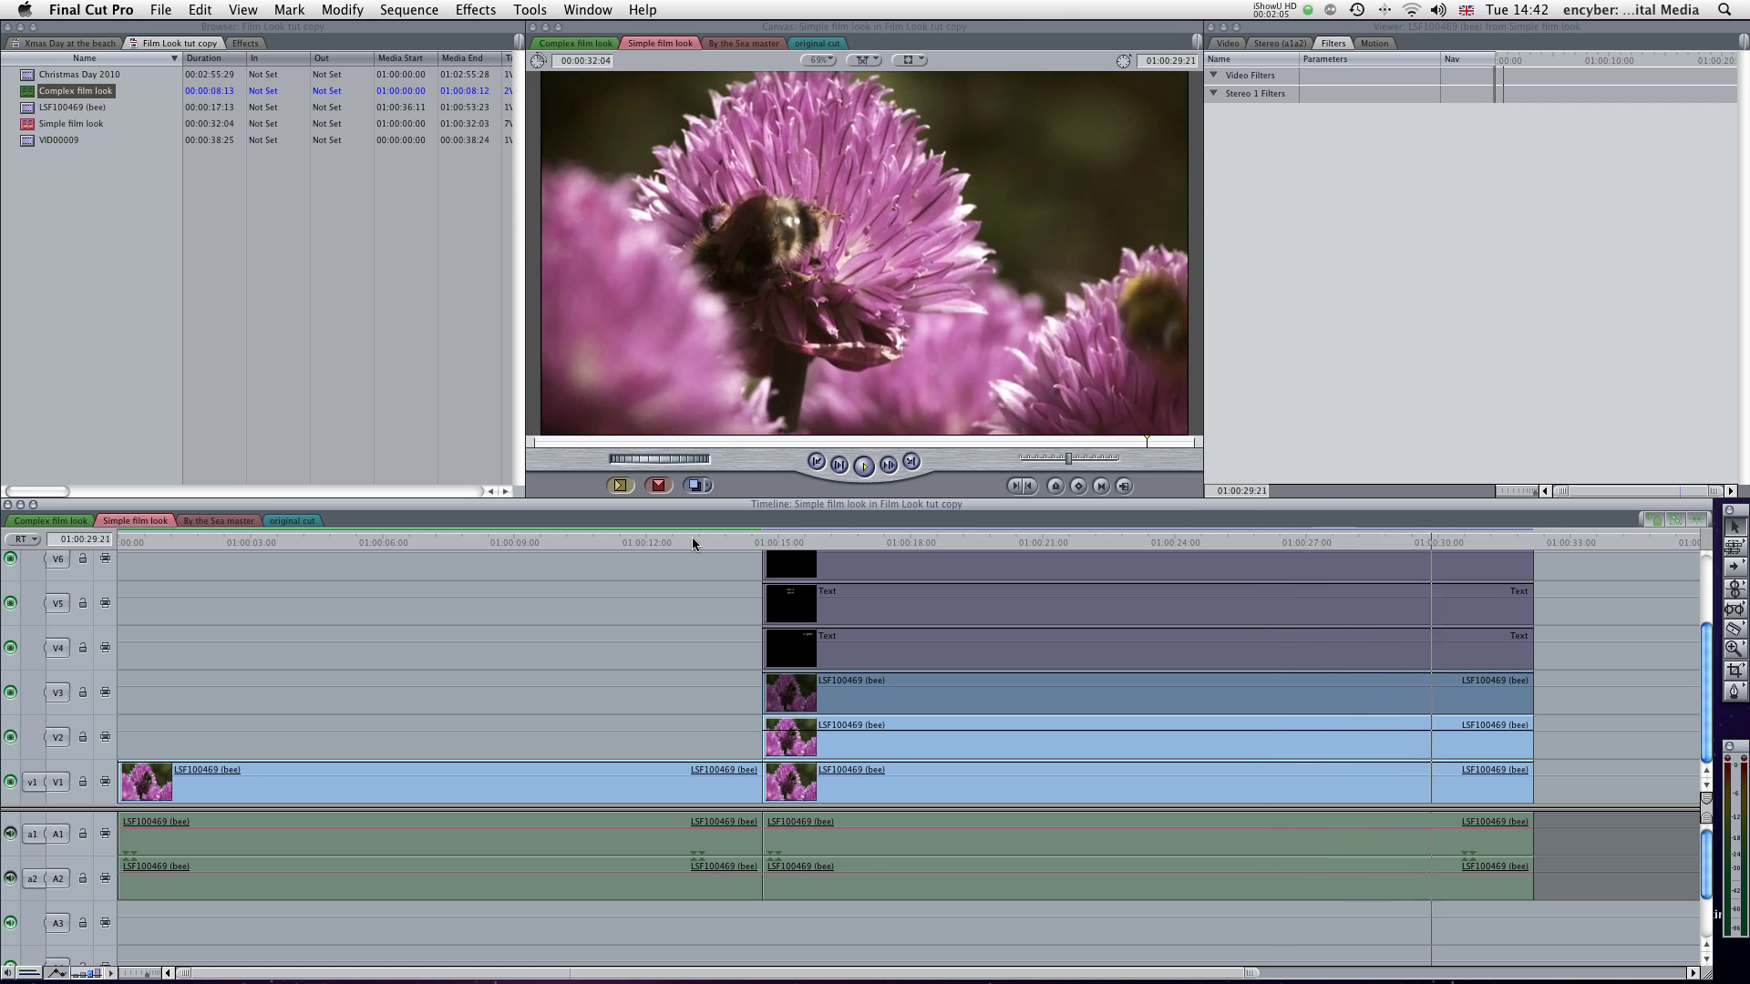
{"action": "key", "text": "space"}
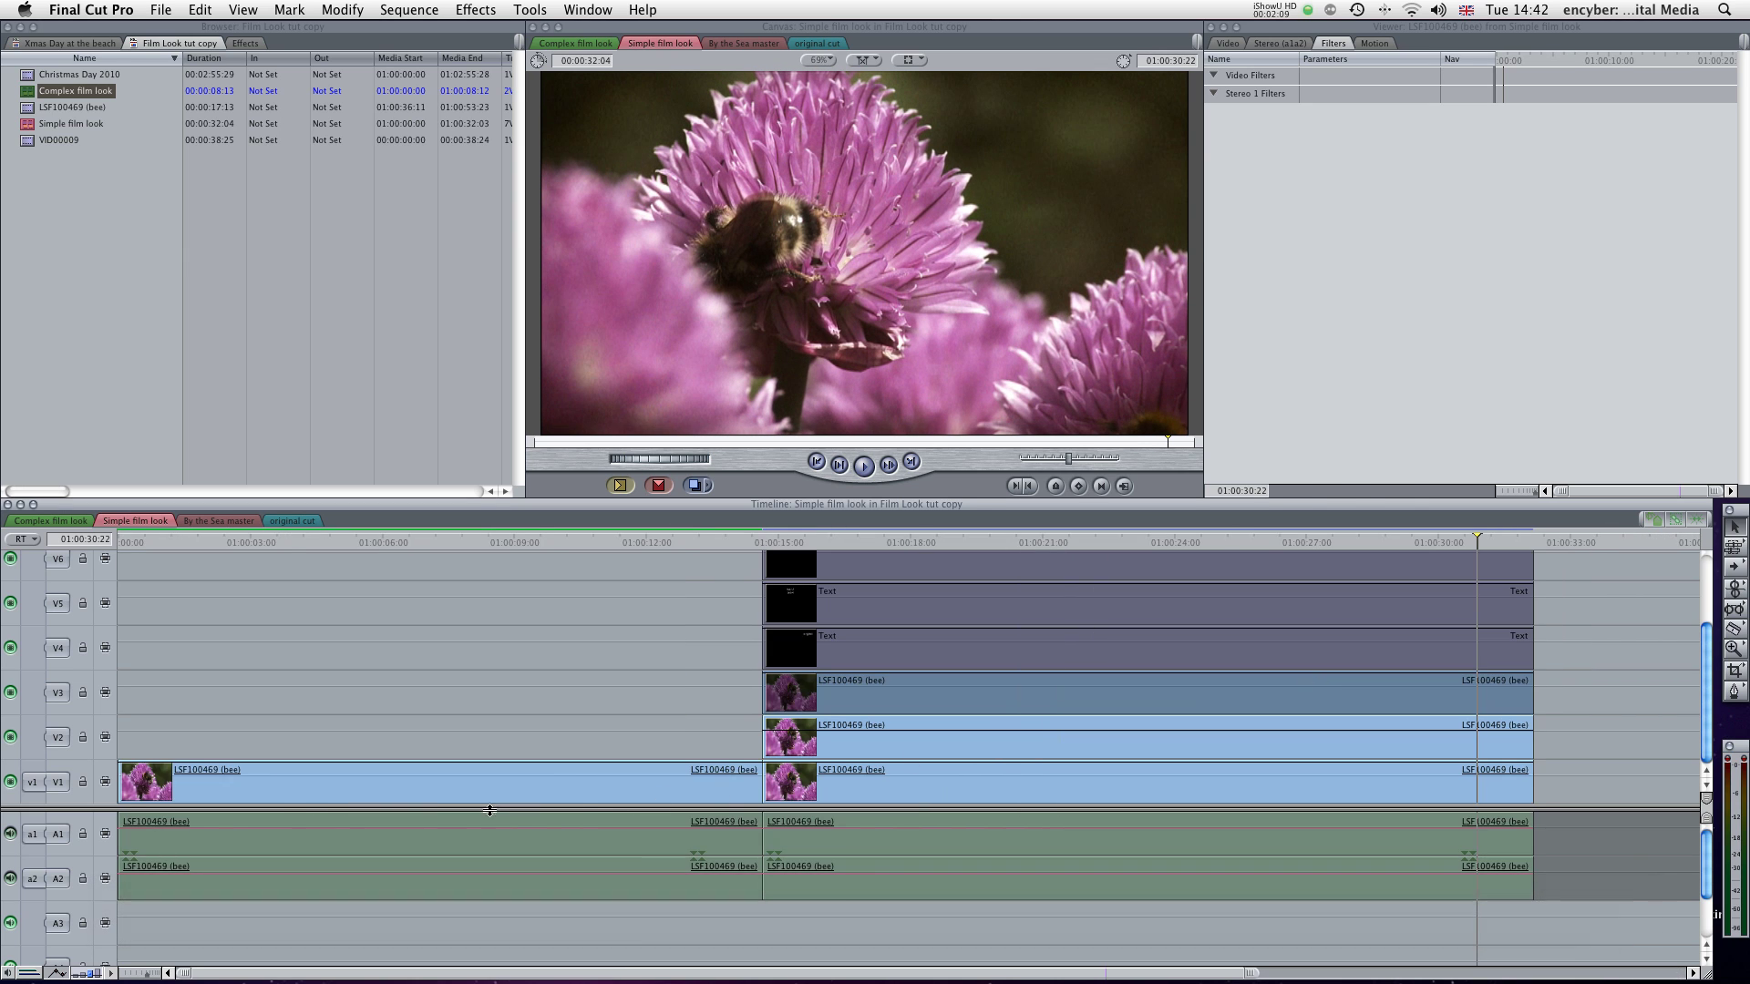
- Copy the first bee clip on V1 and paste it into the empty V1 space after the sequence
{"action": "left_click", "coordinate": [435, 800]}
{"action": "right_click", "coordinate": [435, 801]}
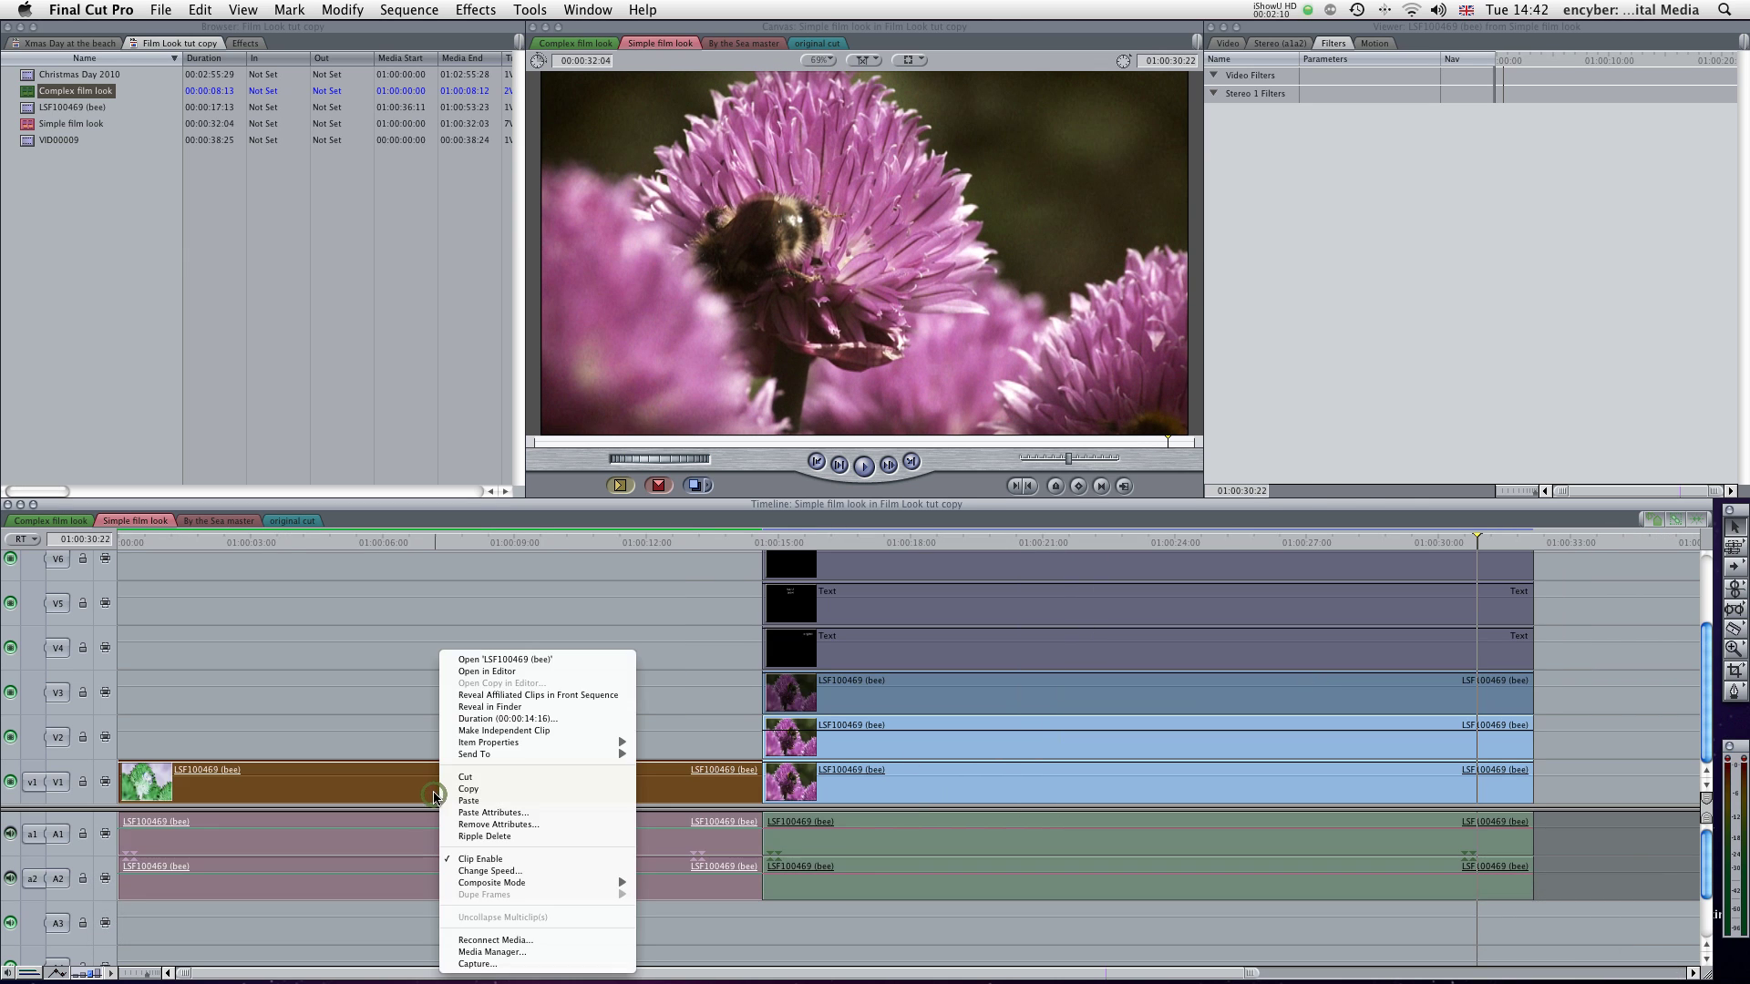
{"action": "left_click", "coordinate": [501, 790]}
{"action": "scroll", "coordinate": [1385, 652], "scroll_direction": "right", "scroll_amount": 5}
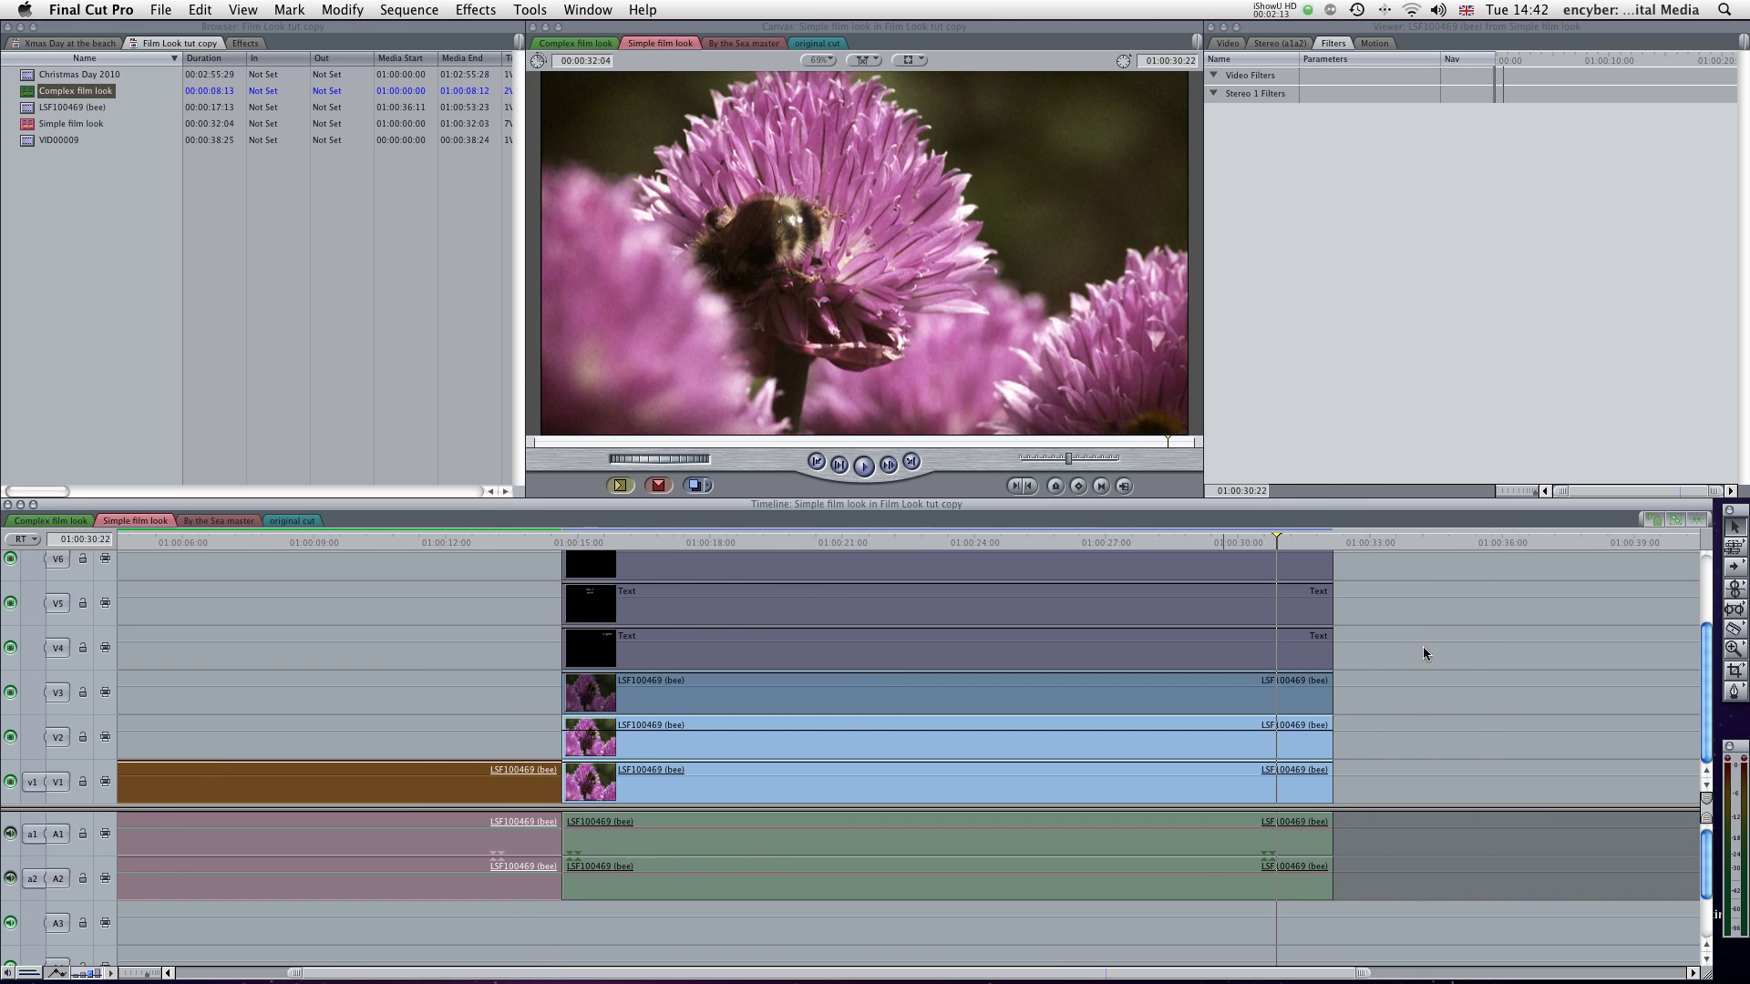
{"action": "right_click", "coordinate": [1452, 785]}
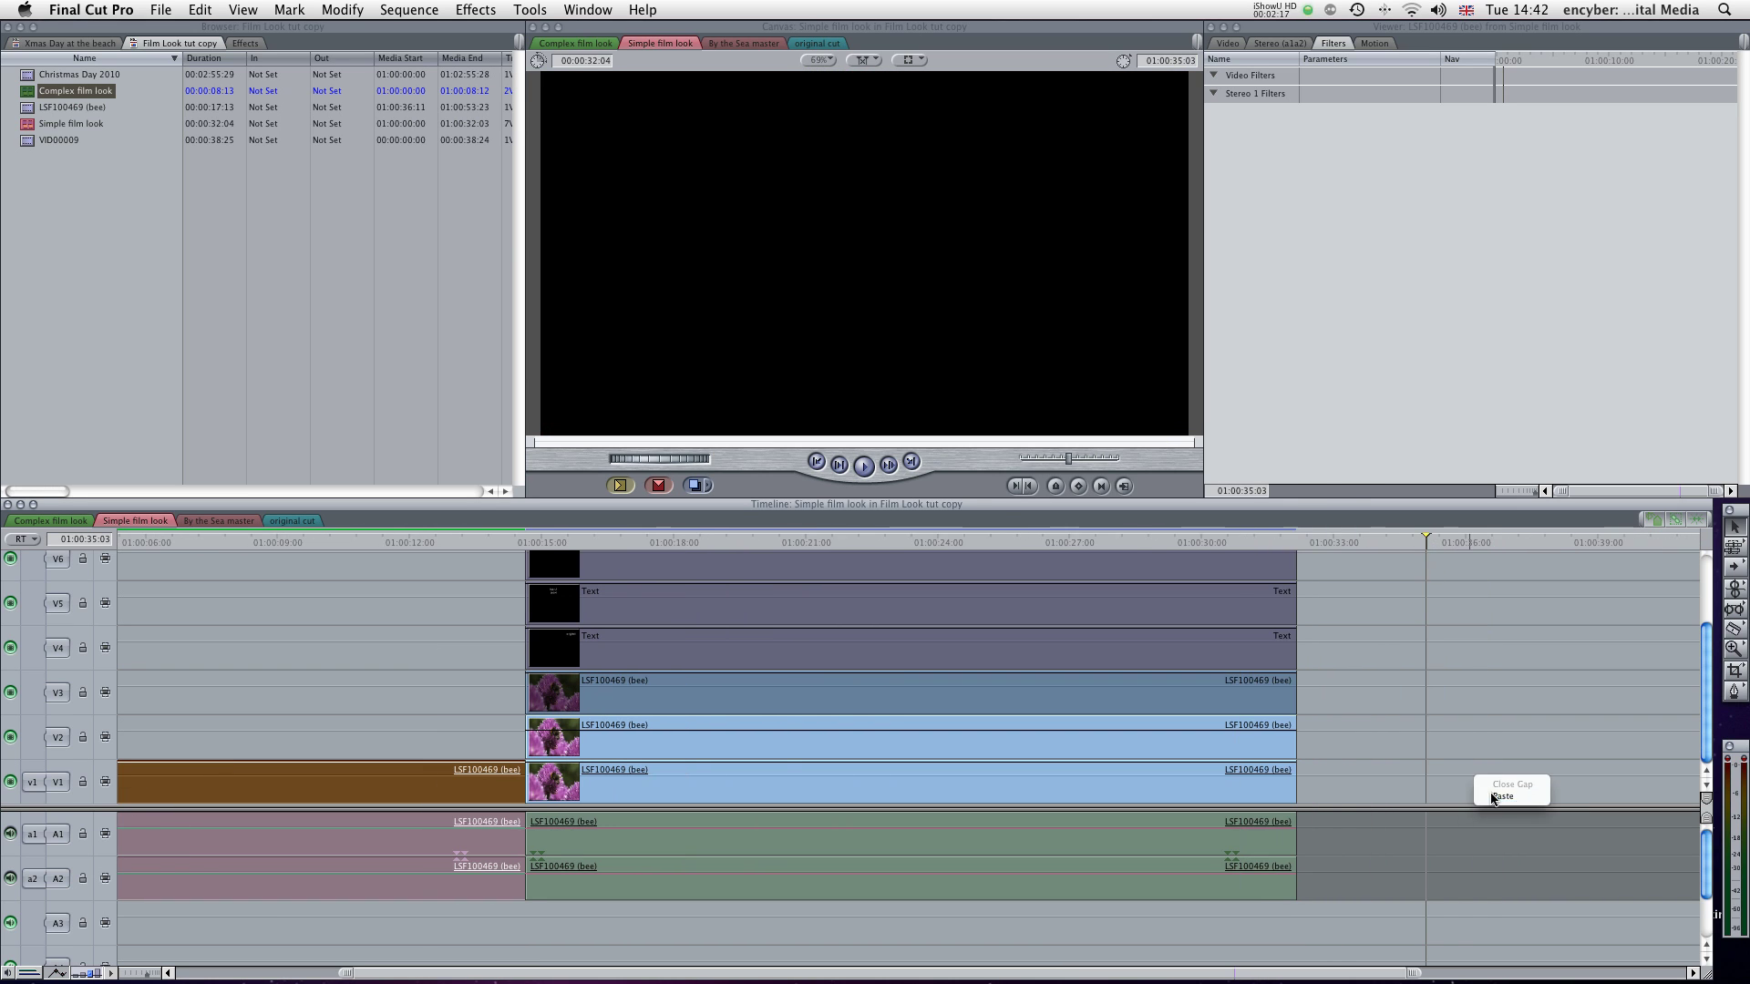
{"action": "left_click", "coordinate": [1487, 796]}
- Play the pasted bee clip from its start near 01:00:35
{"action": "left_click", "coordinate": [710, 572]}
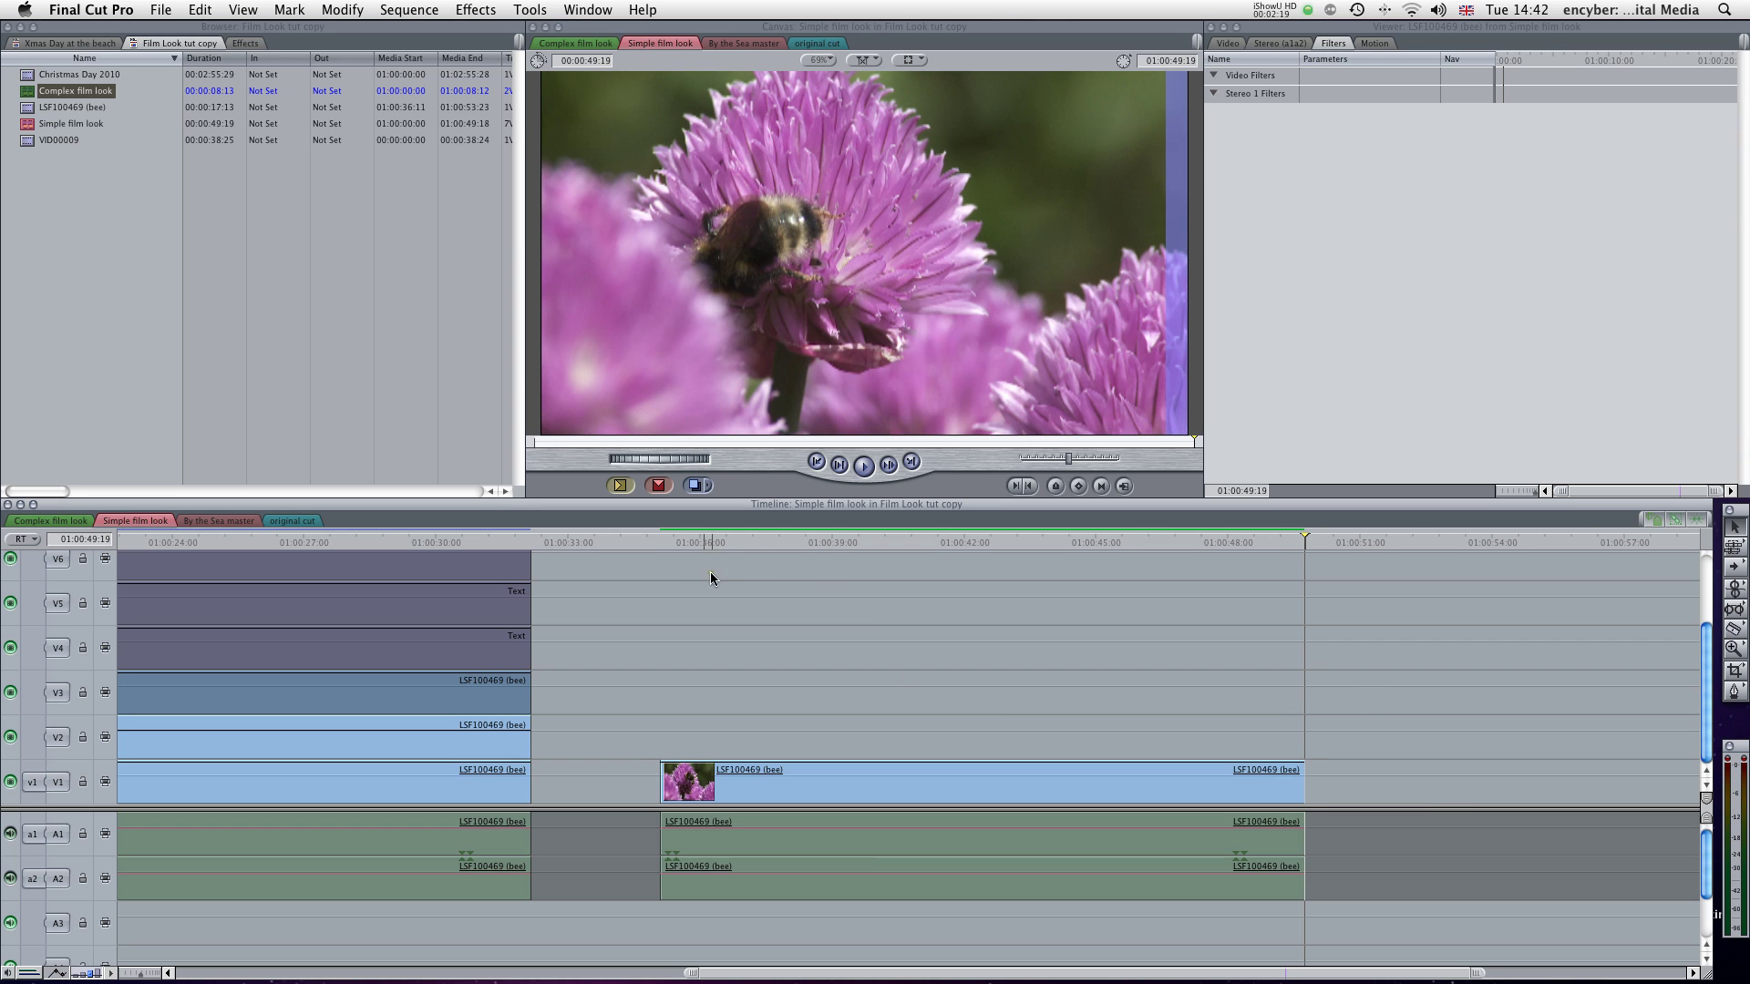
{"action": "left_click", "coordinate": [653, 540]}
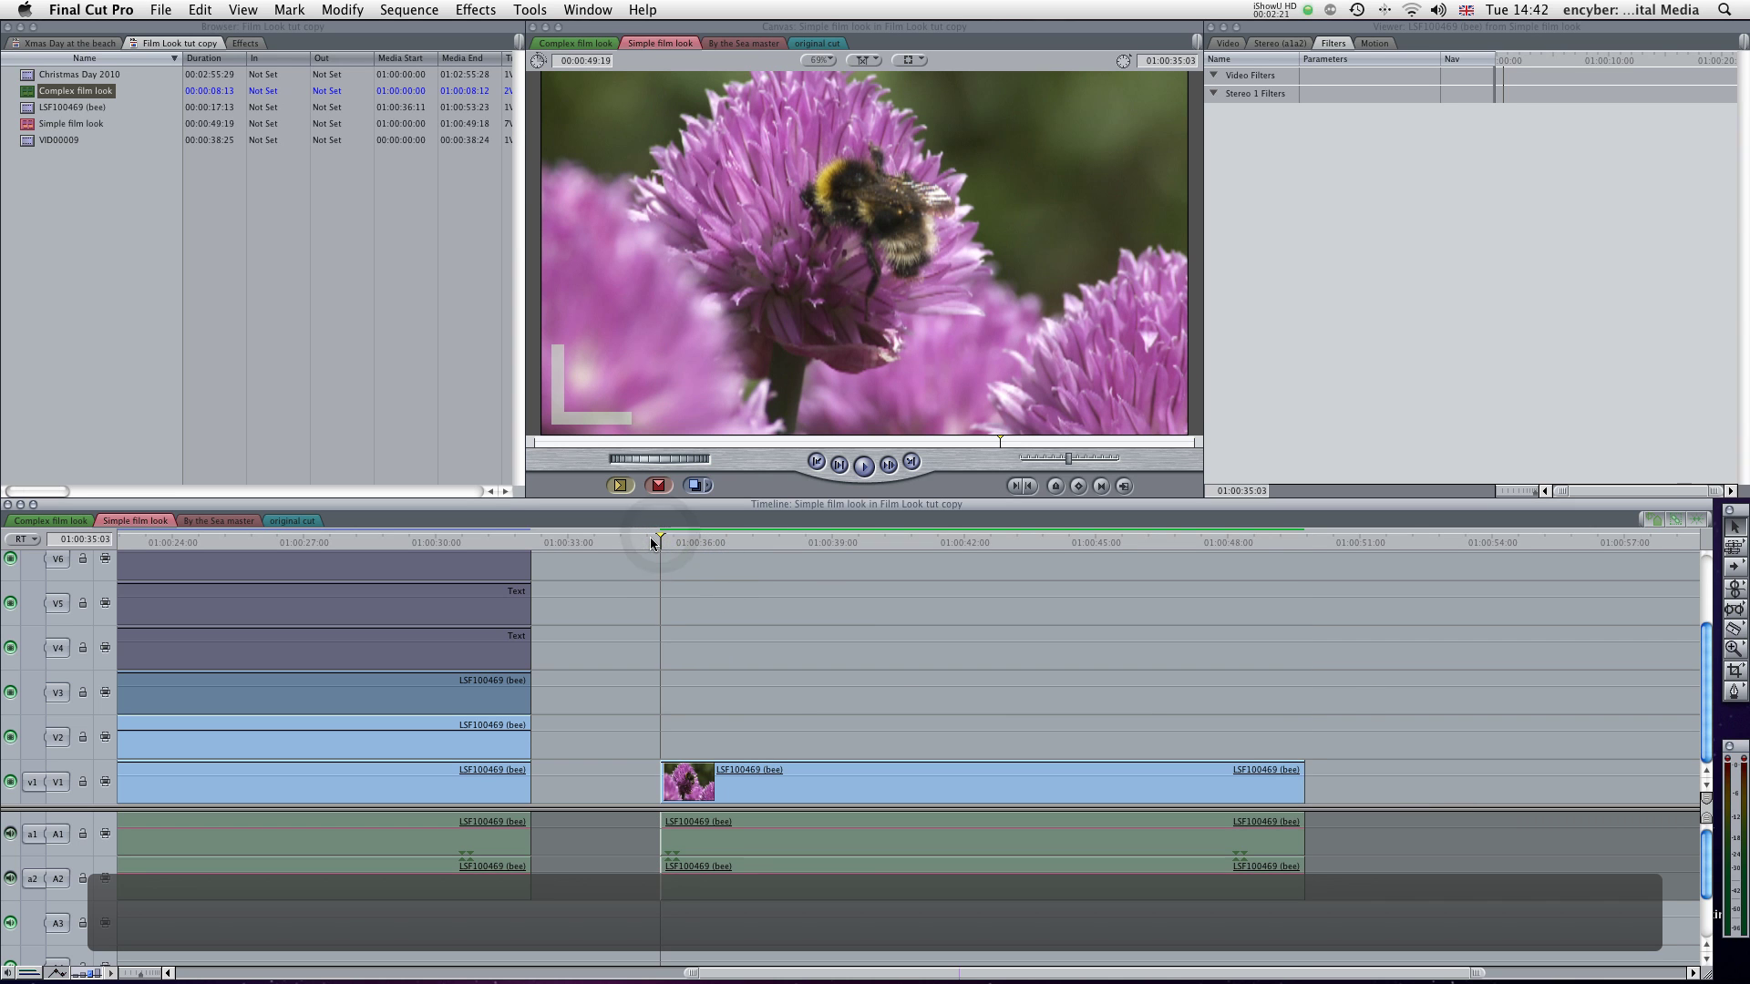
{"action": "key", "text": "space"}
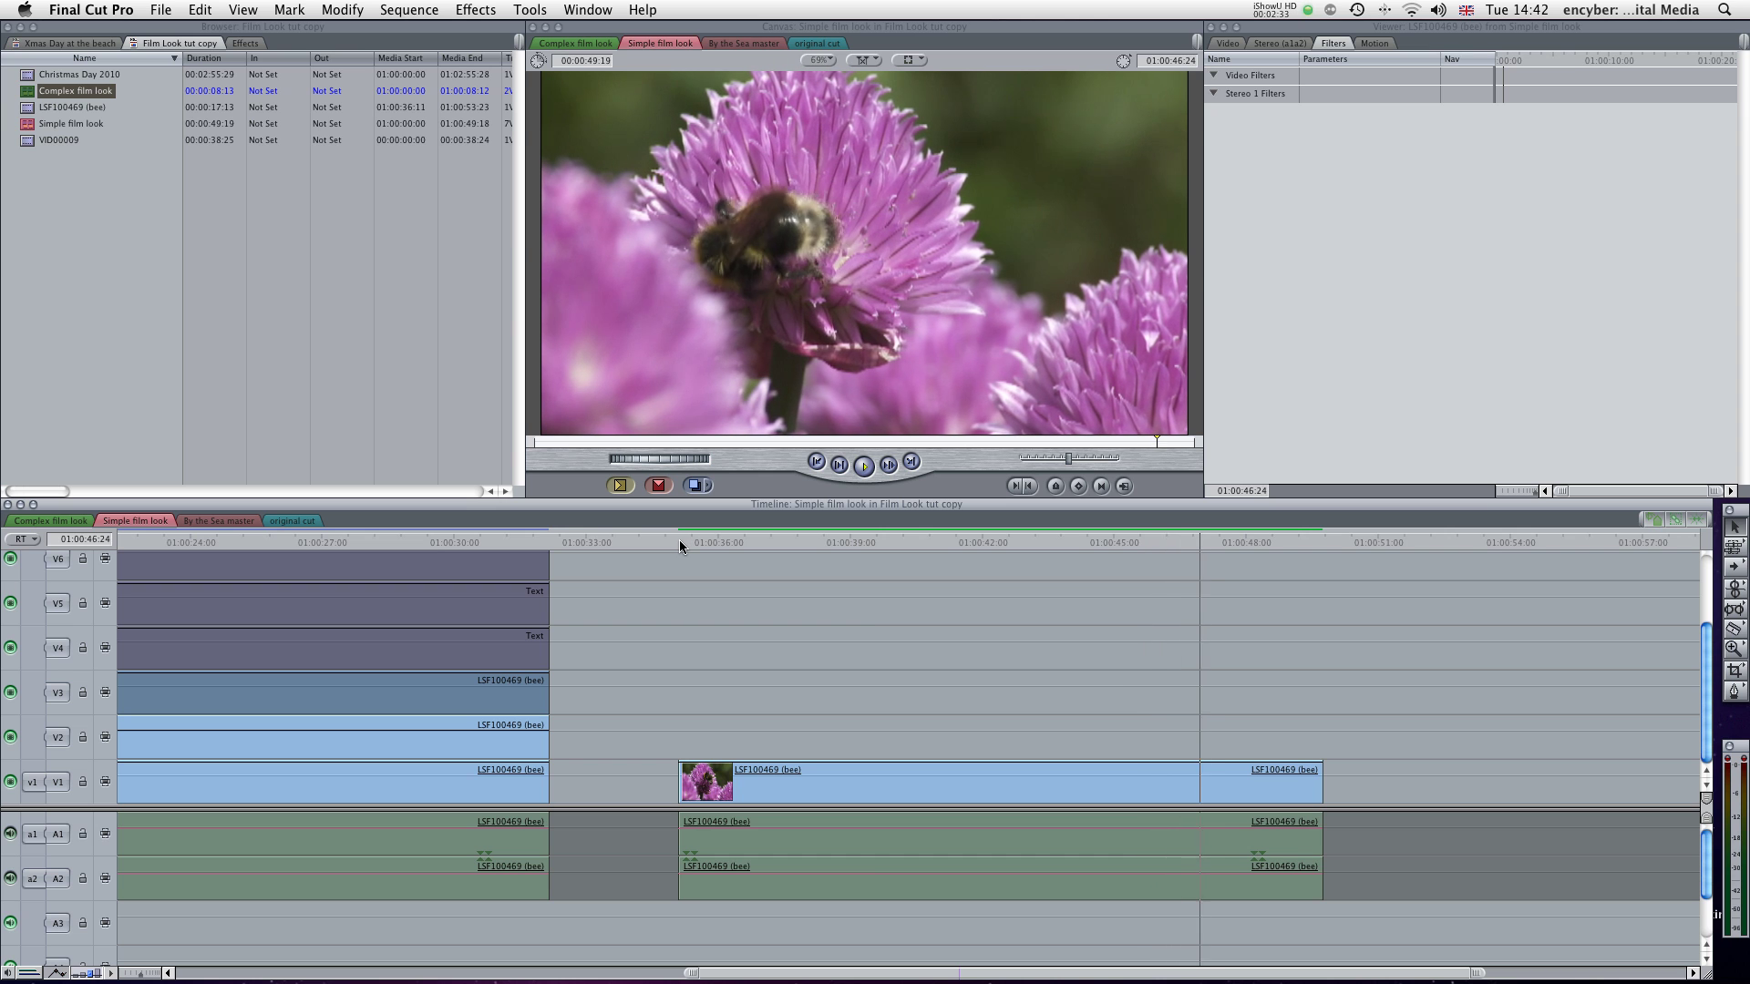
{"action": "left_click", "coordinate": [680, 539]}
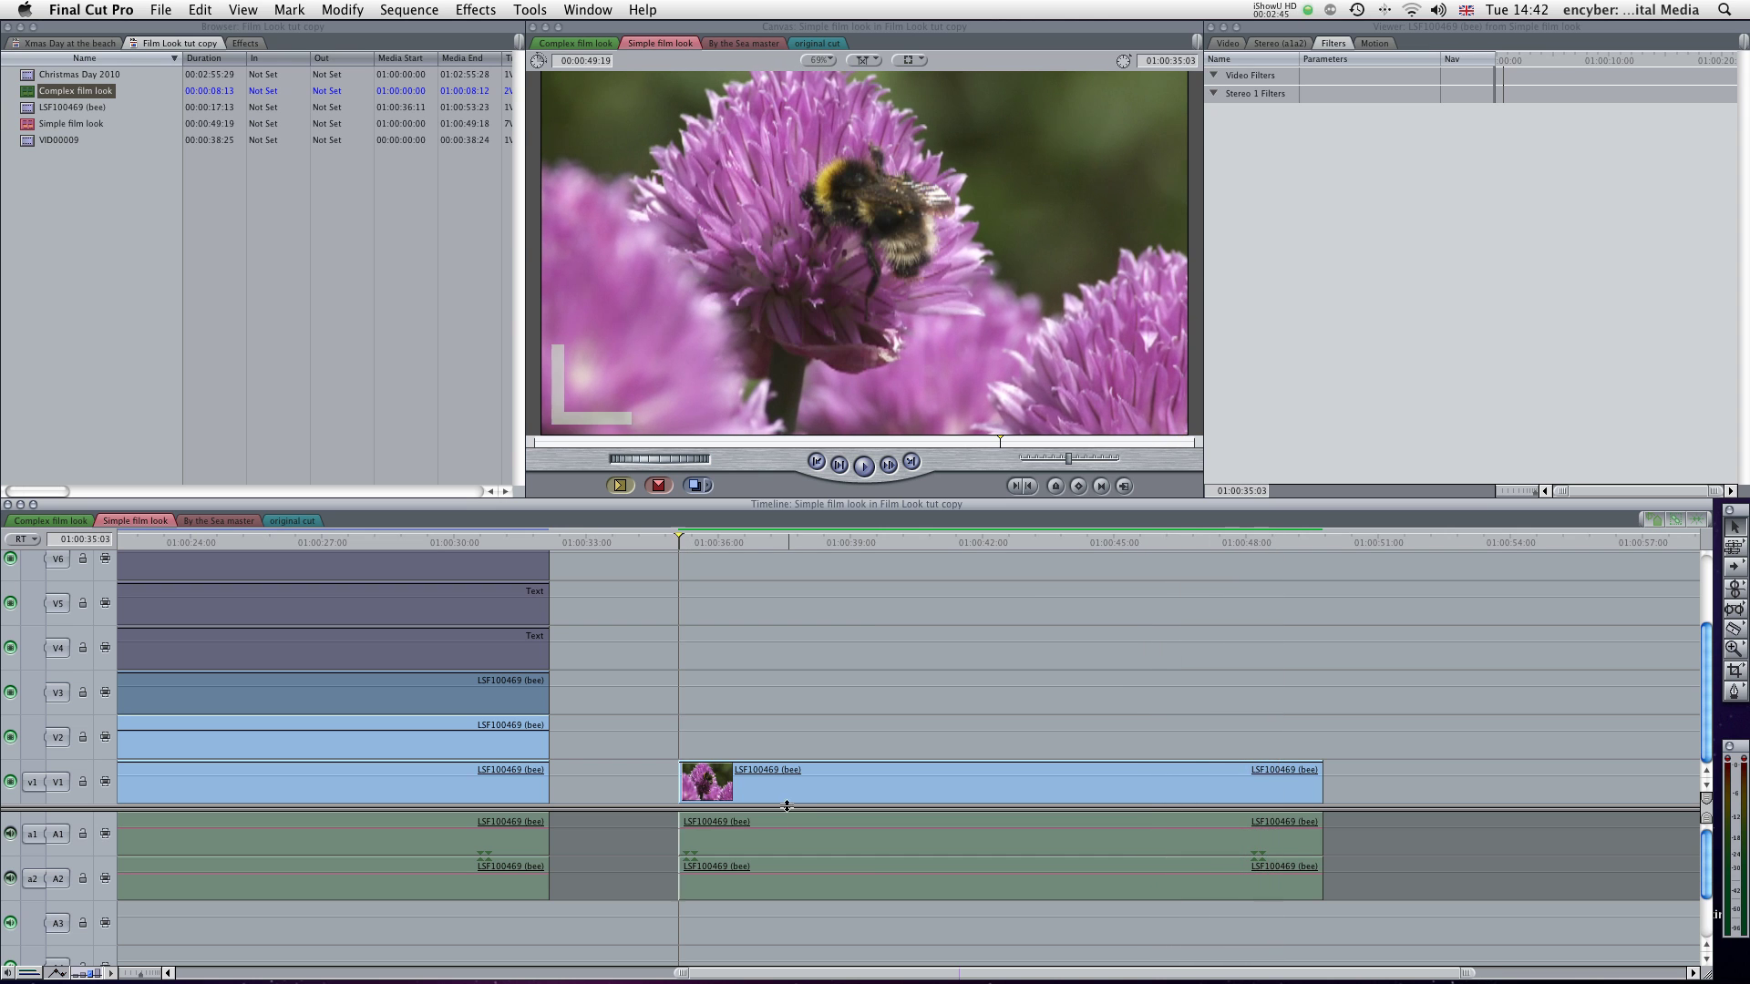
- Option-drag a duplicate of the pasted bee clip onto V2 above it, then select the V2 copy
{"action": "left_click", "coordinate": [785, 798]}
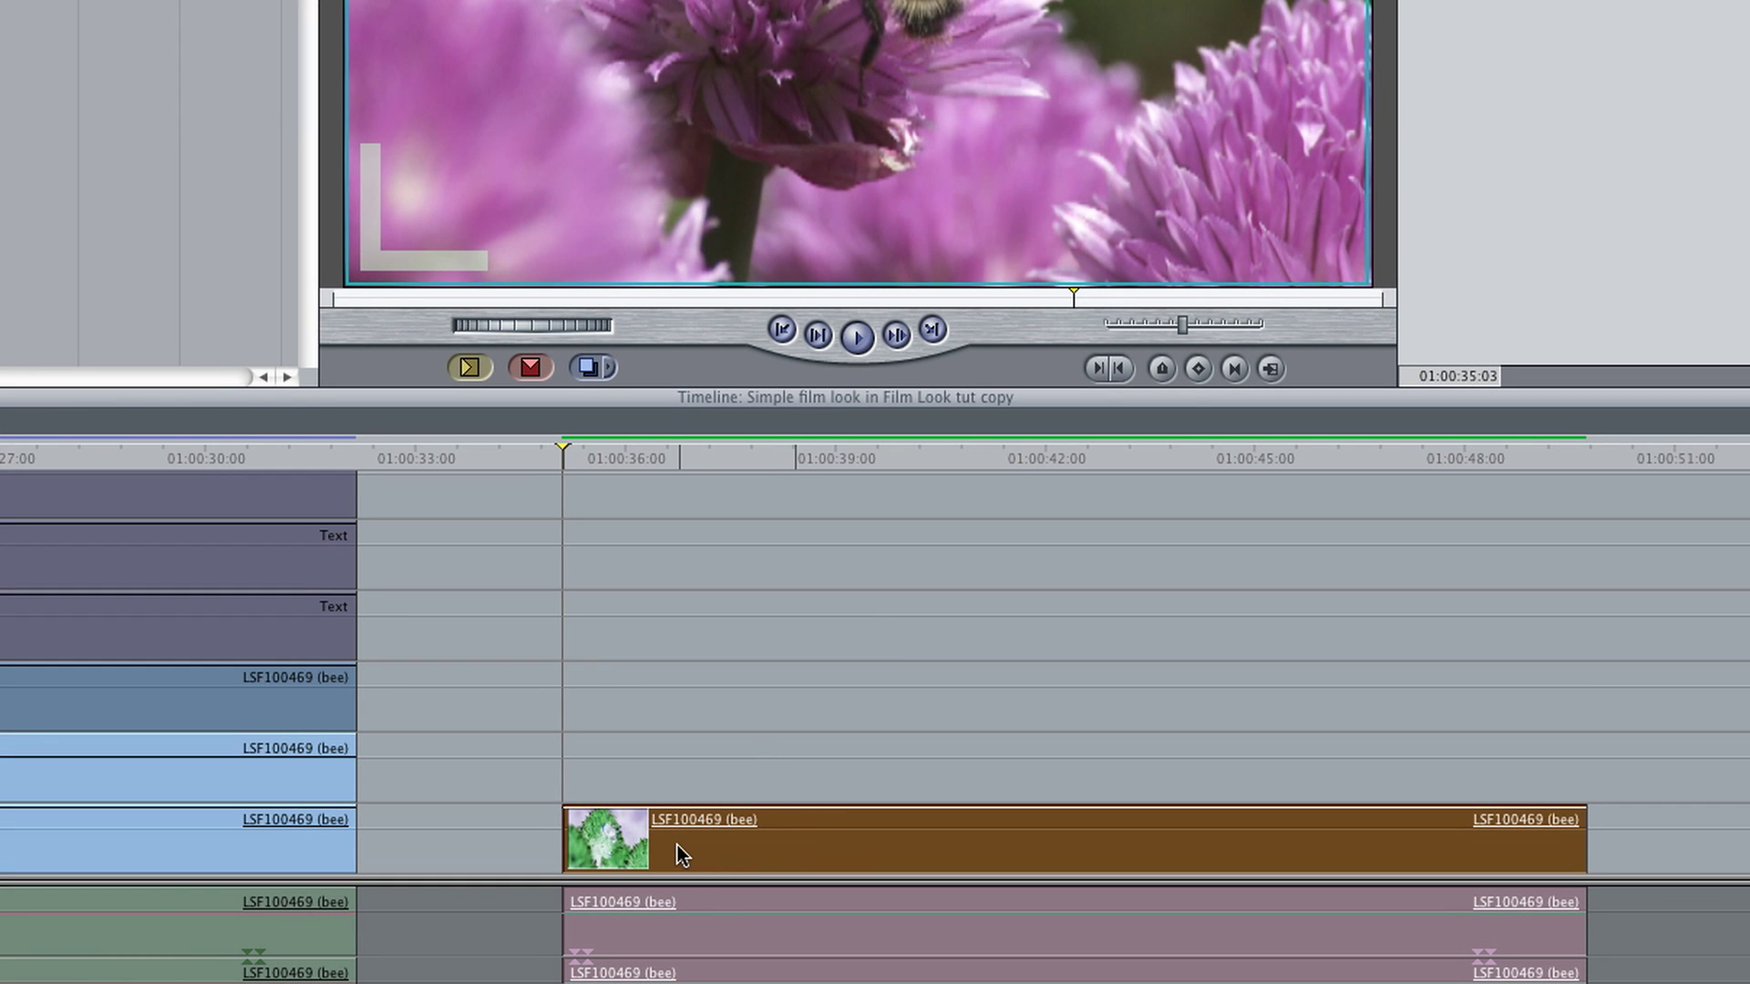
{"action": "left_click_drag", "start_coordinate": [676, 845], "coordinate": [676, 800]}
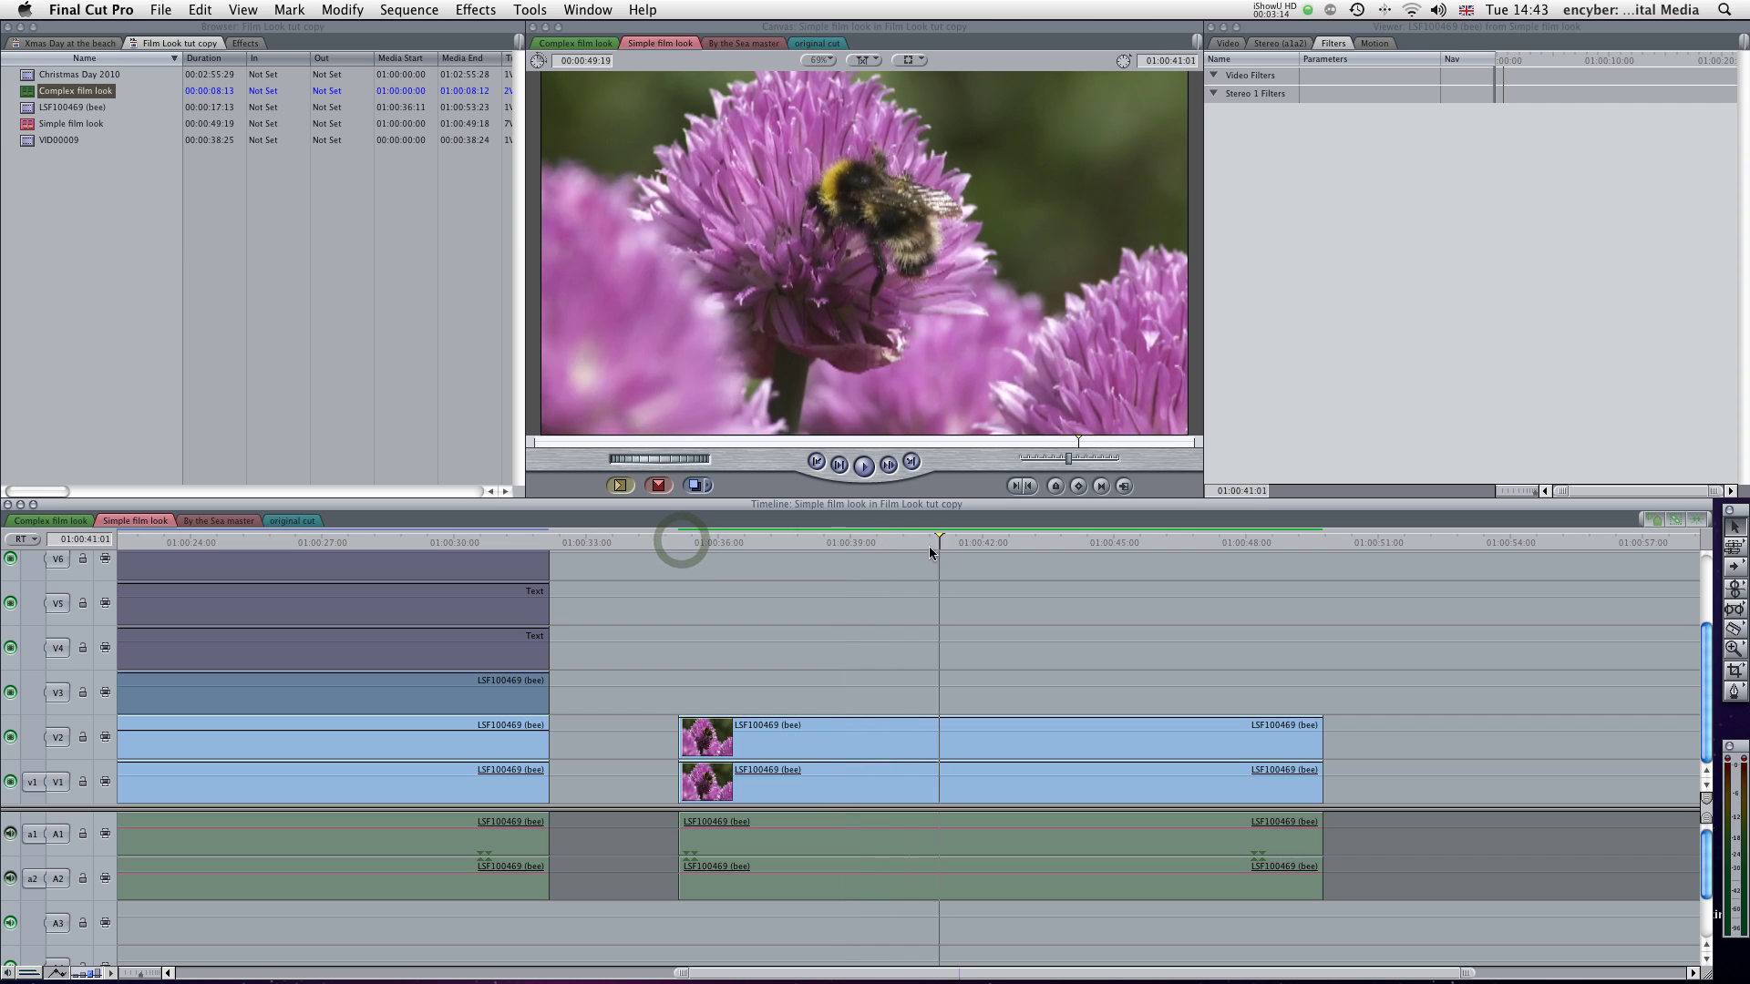
{"action": "left_click_drag", "start_coordinate": [587, 470], "coordinate": [545, 494]}
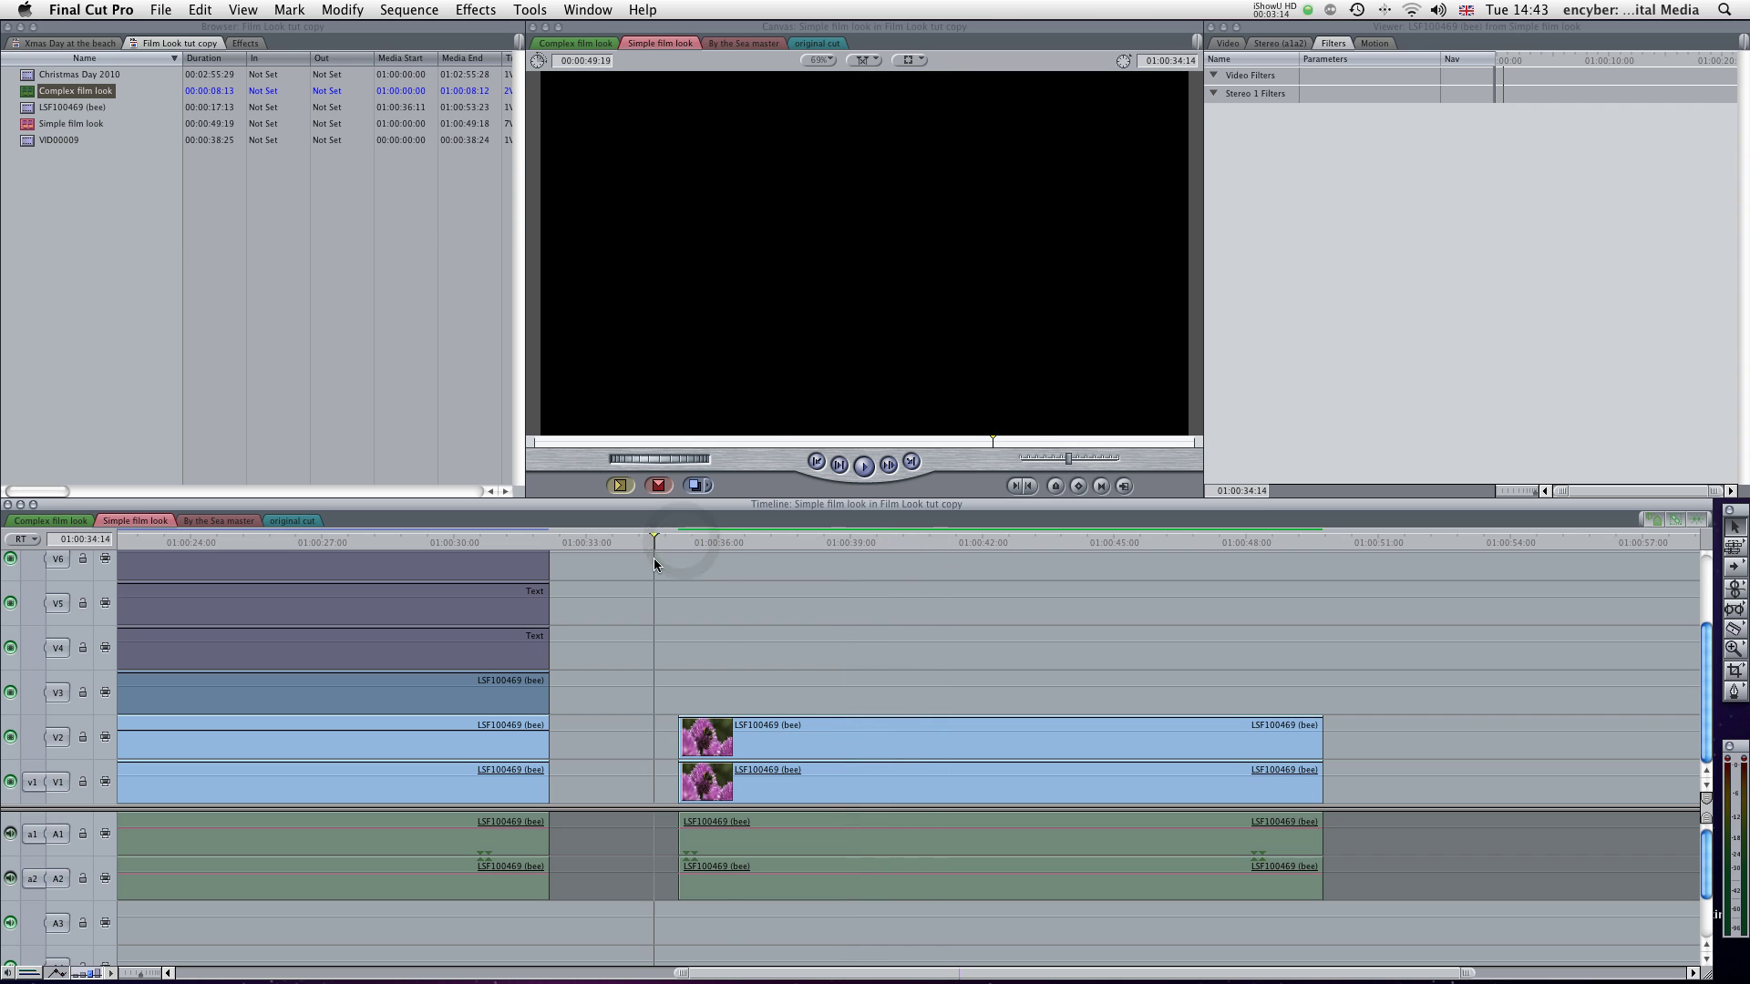
{"action": "left_click_drag", "start_coordinate": [653, 560], "coordinate": [677, 567]}
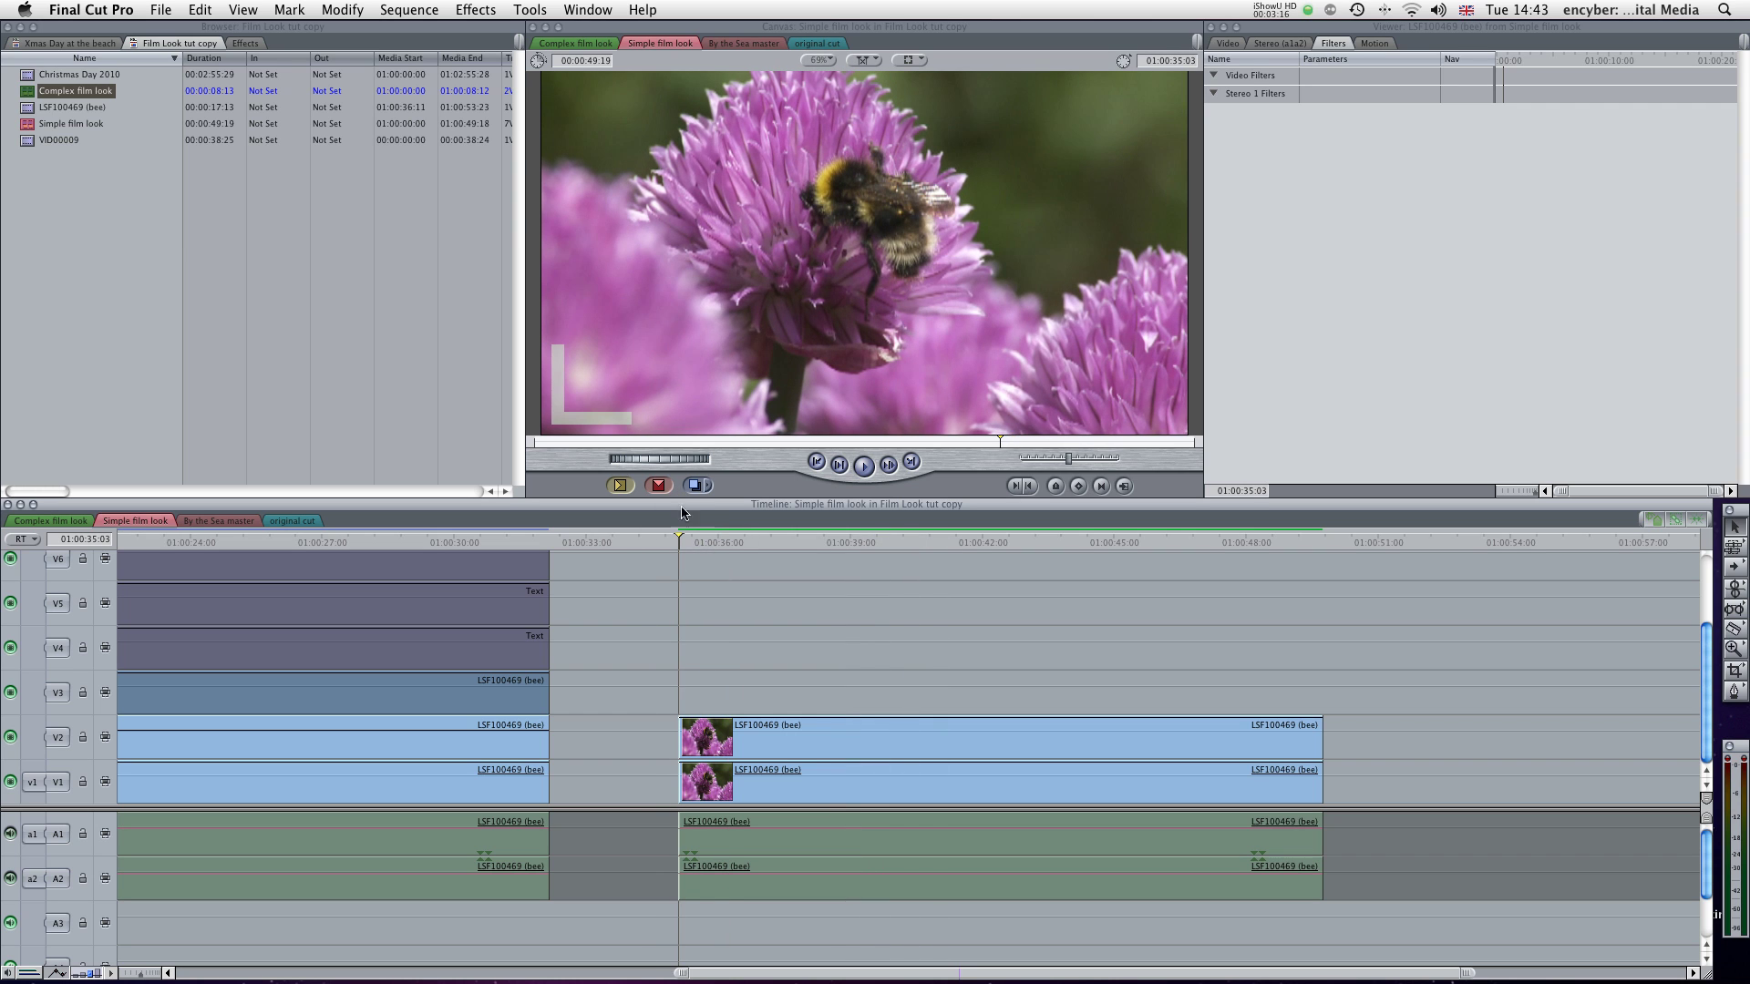
{"action": "left_click", "coordinate": [696, 542]}
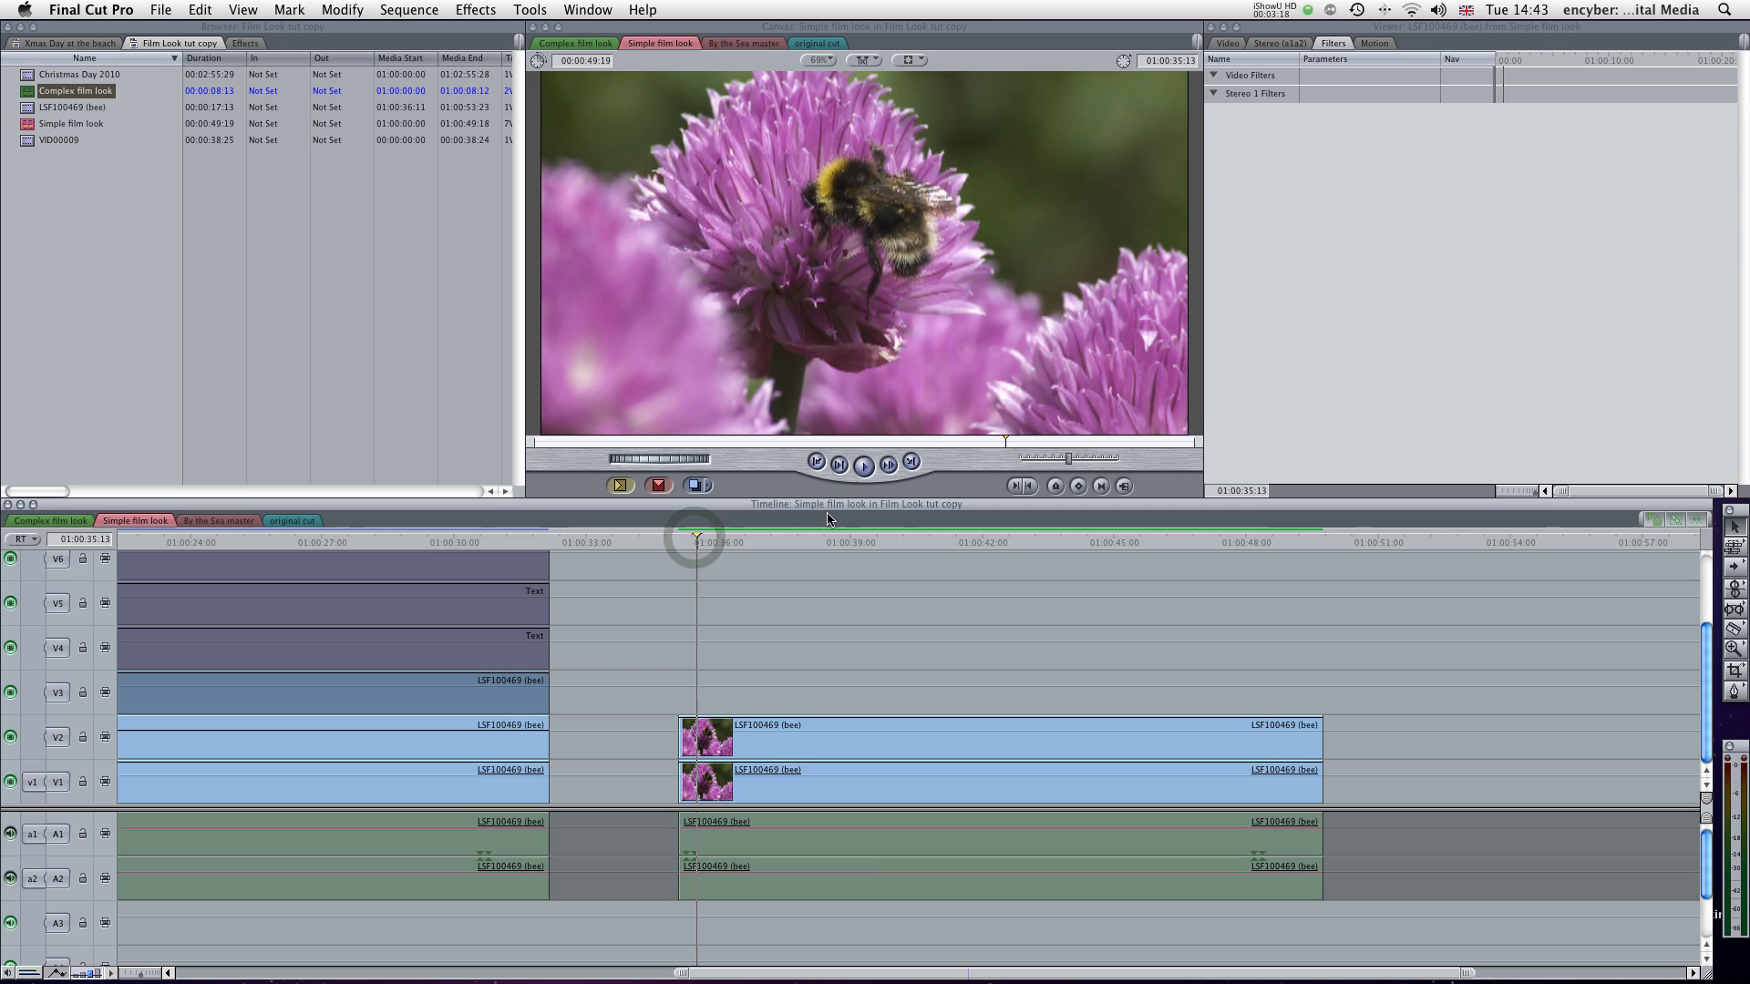
{"action": "left_click", "coordinate": [822, 539]}
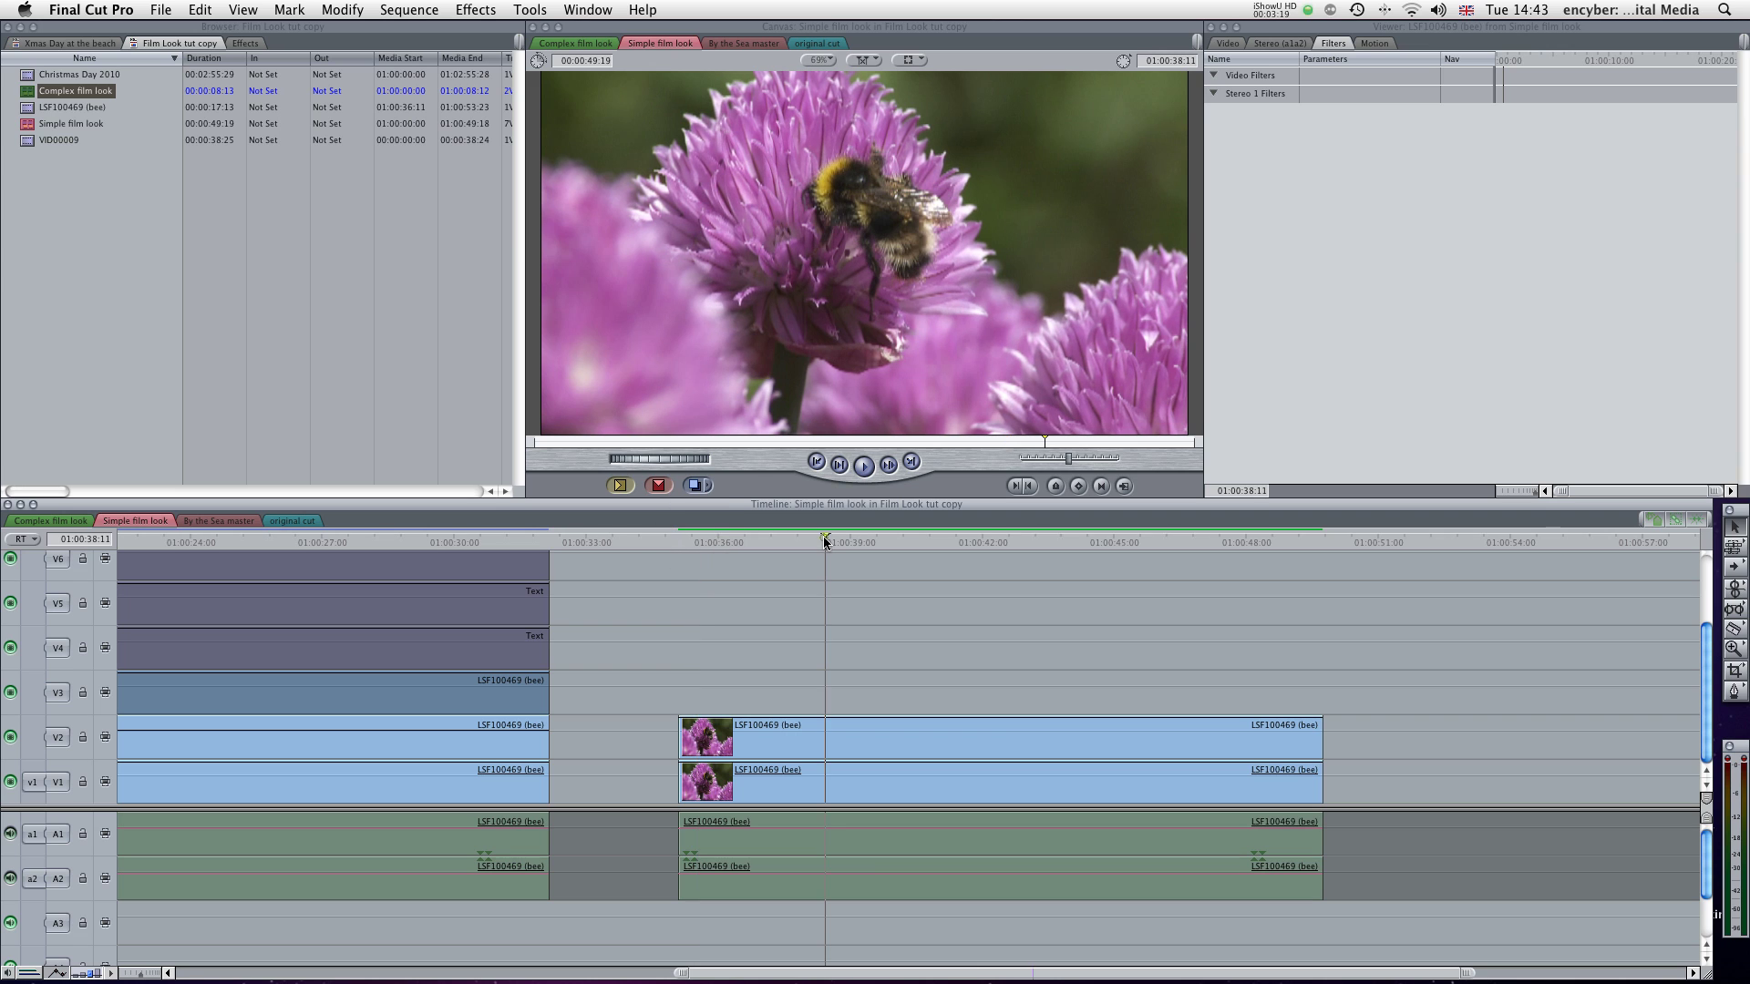
{"action": "left_click", "coordinate": [856, 738]}
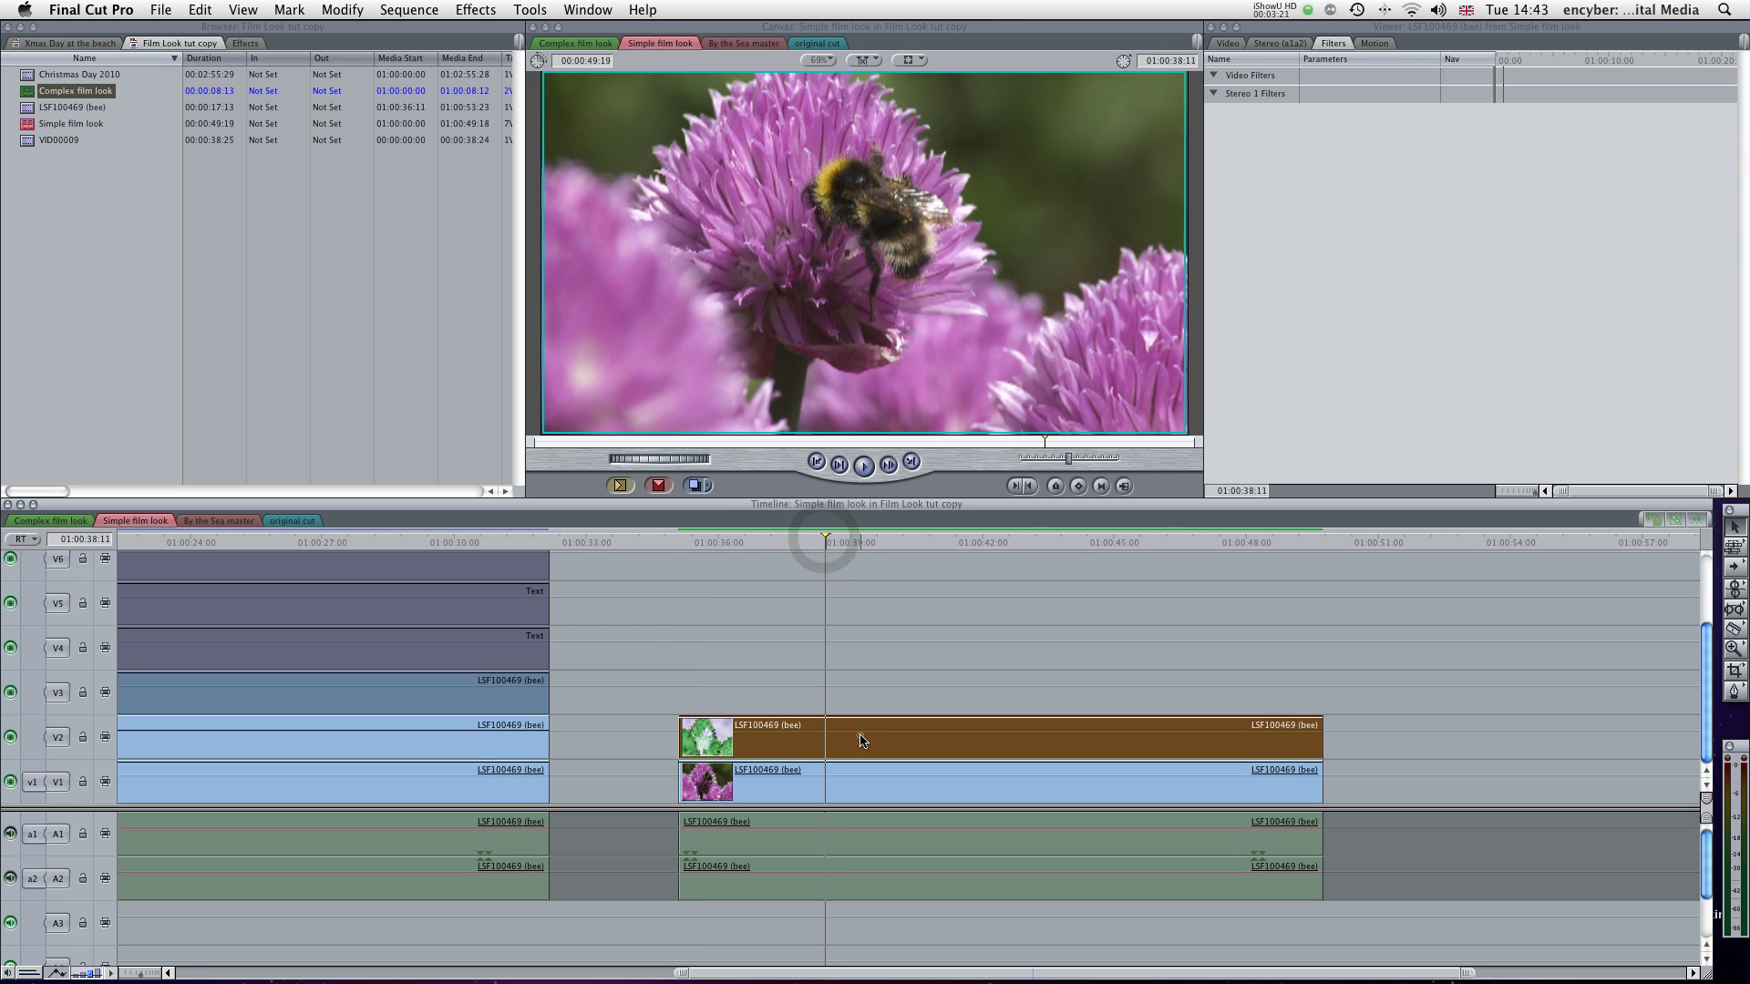
- Apply Gaussian Blur with radius 8 to the V2 bee clip and drop its opacity to 65
{"action": "left_click", "coordinate": [474, 11]}
{"action": "mouse_move", "coordinate": [486, 179]}
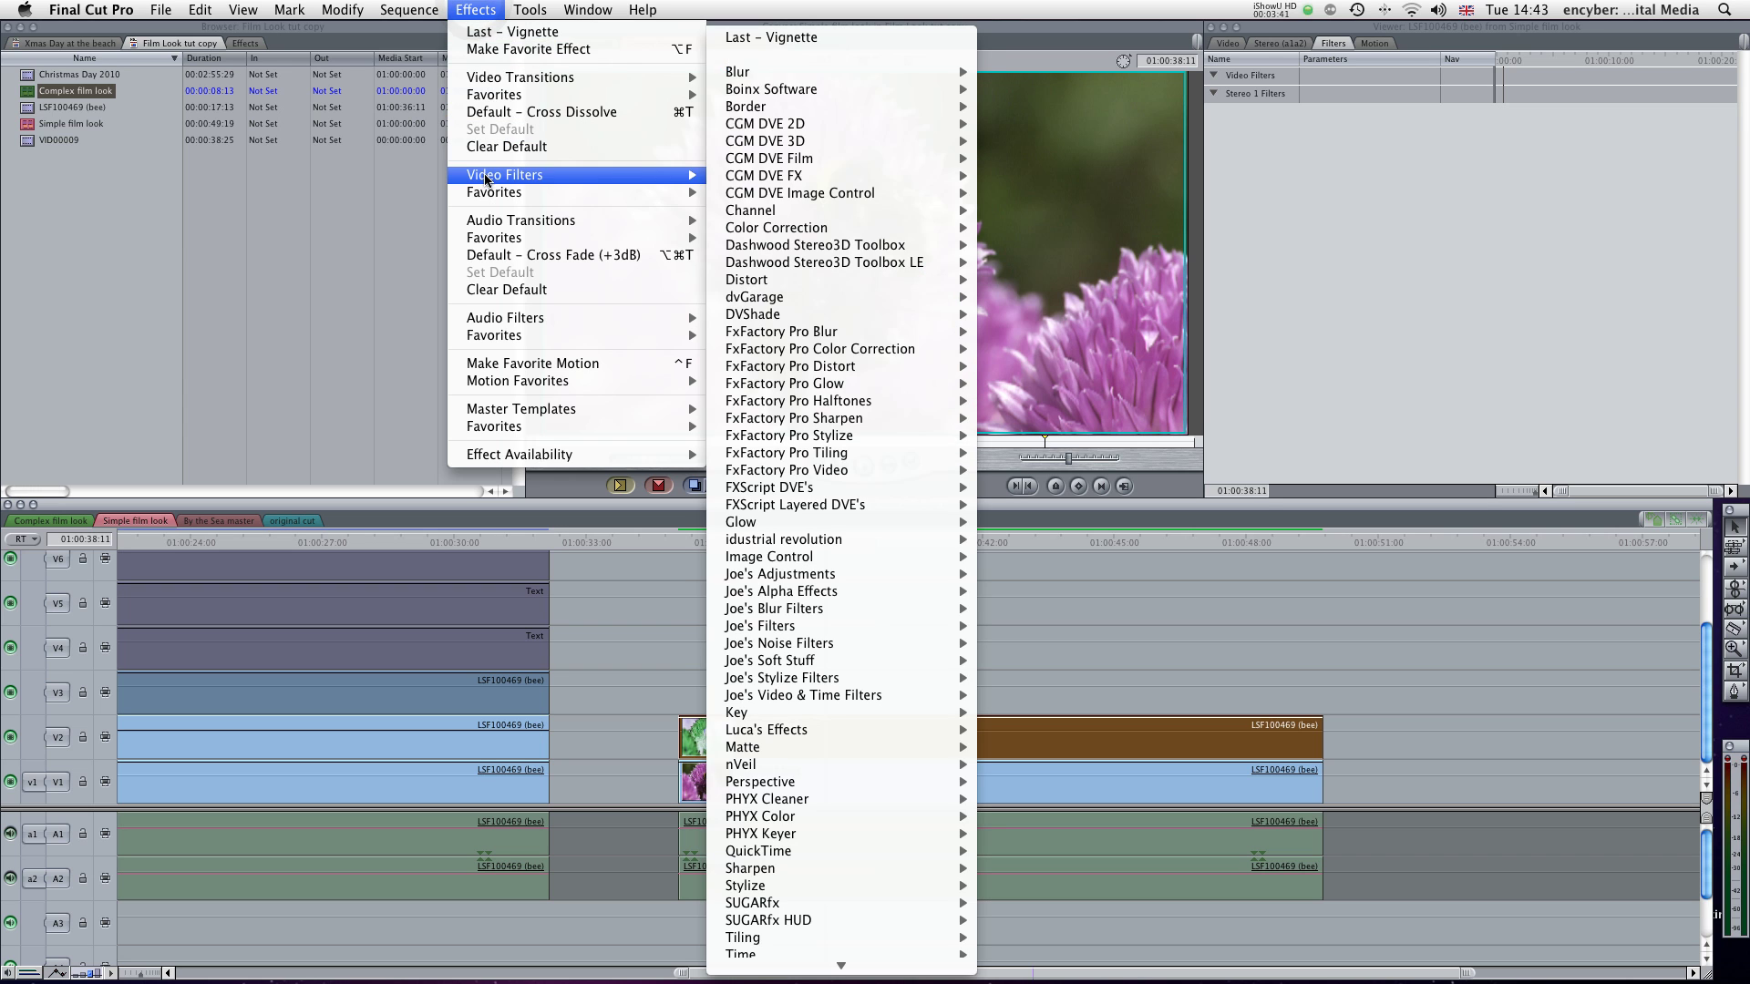
{"action": "mouse_move", "coordinate": [820, 73]}
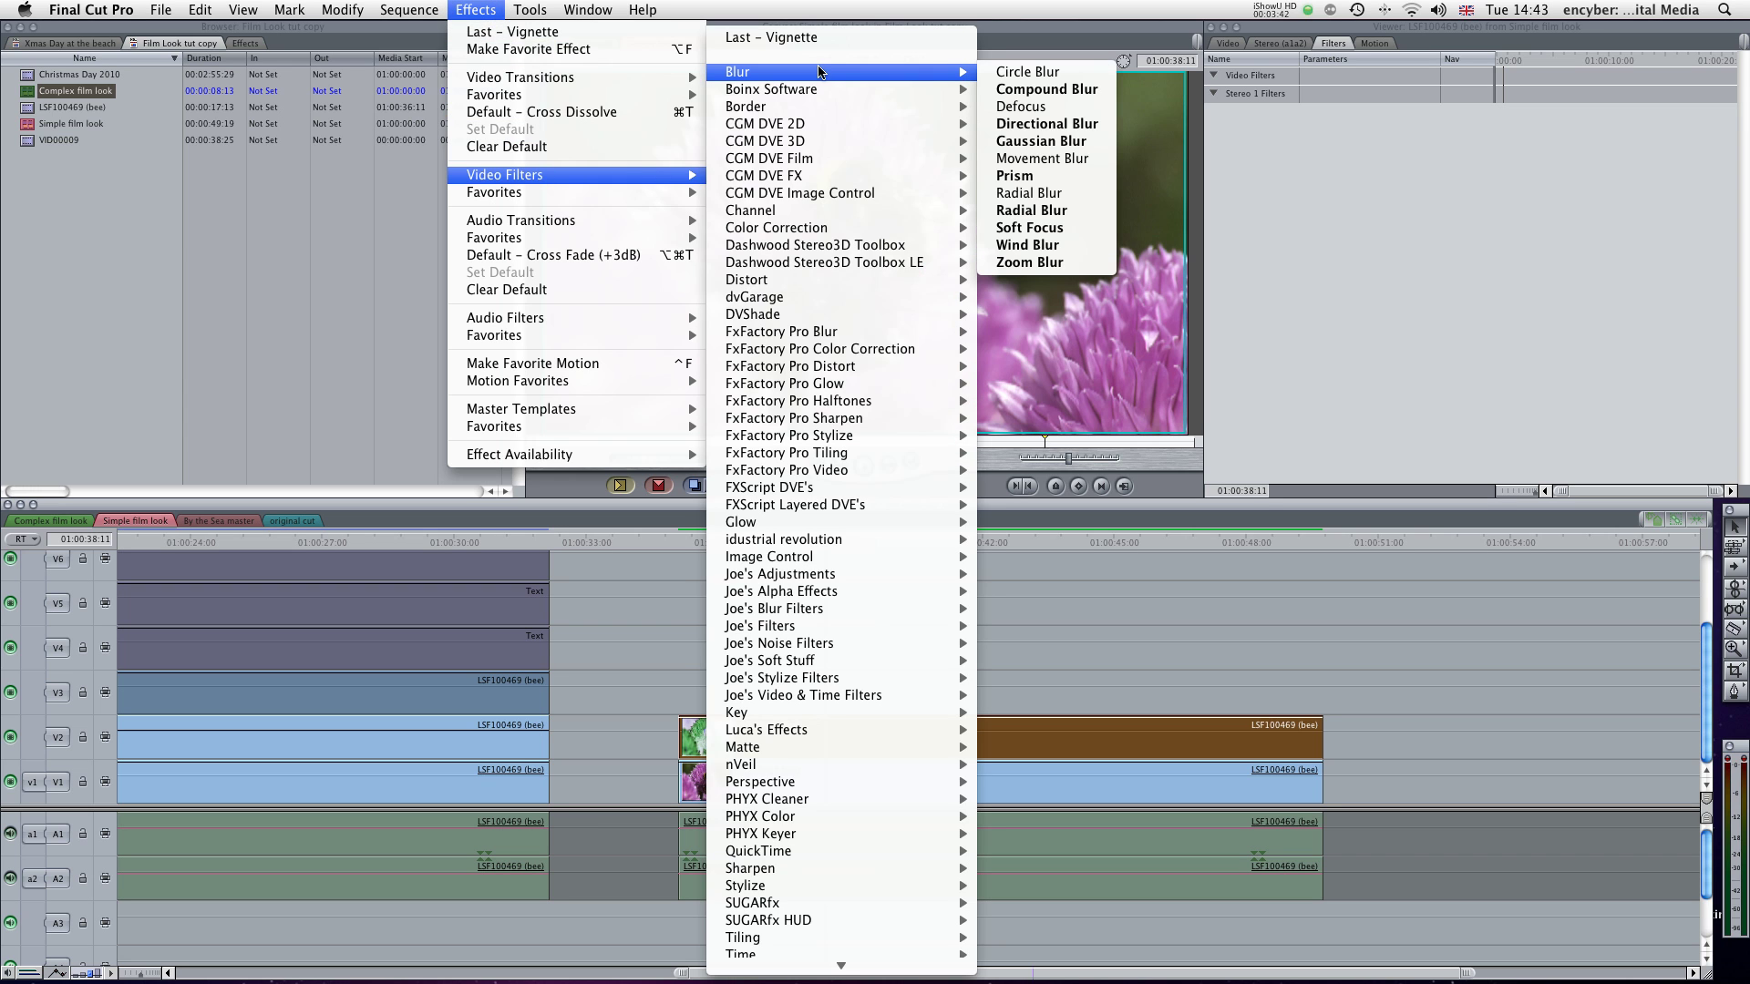
{"action": "left_click", "coordinate": [1044, 141]}
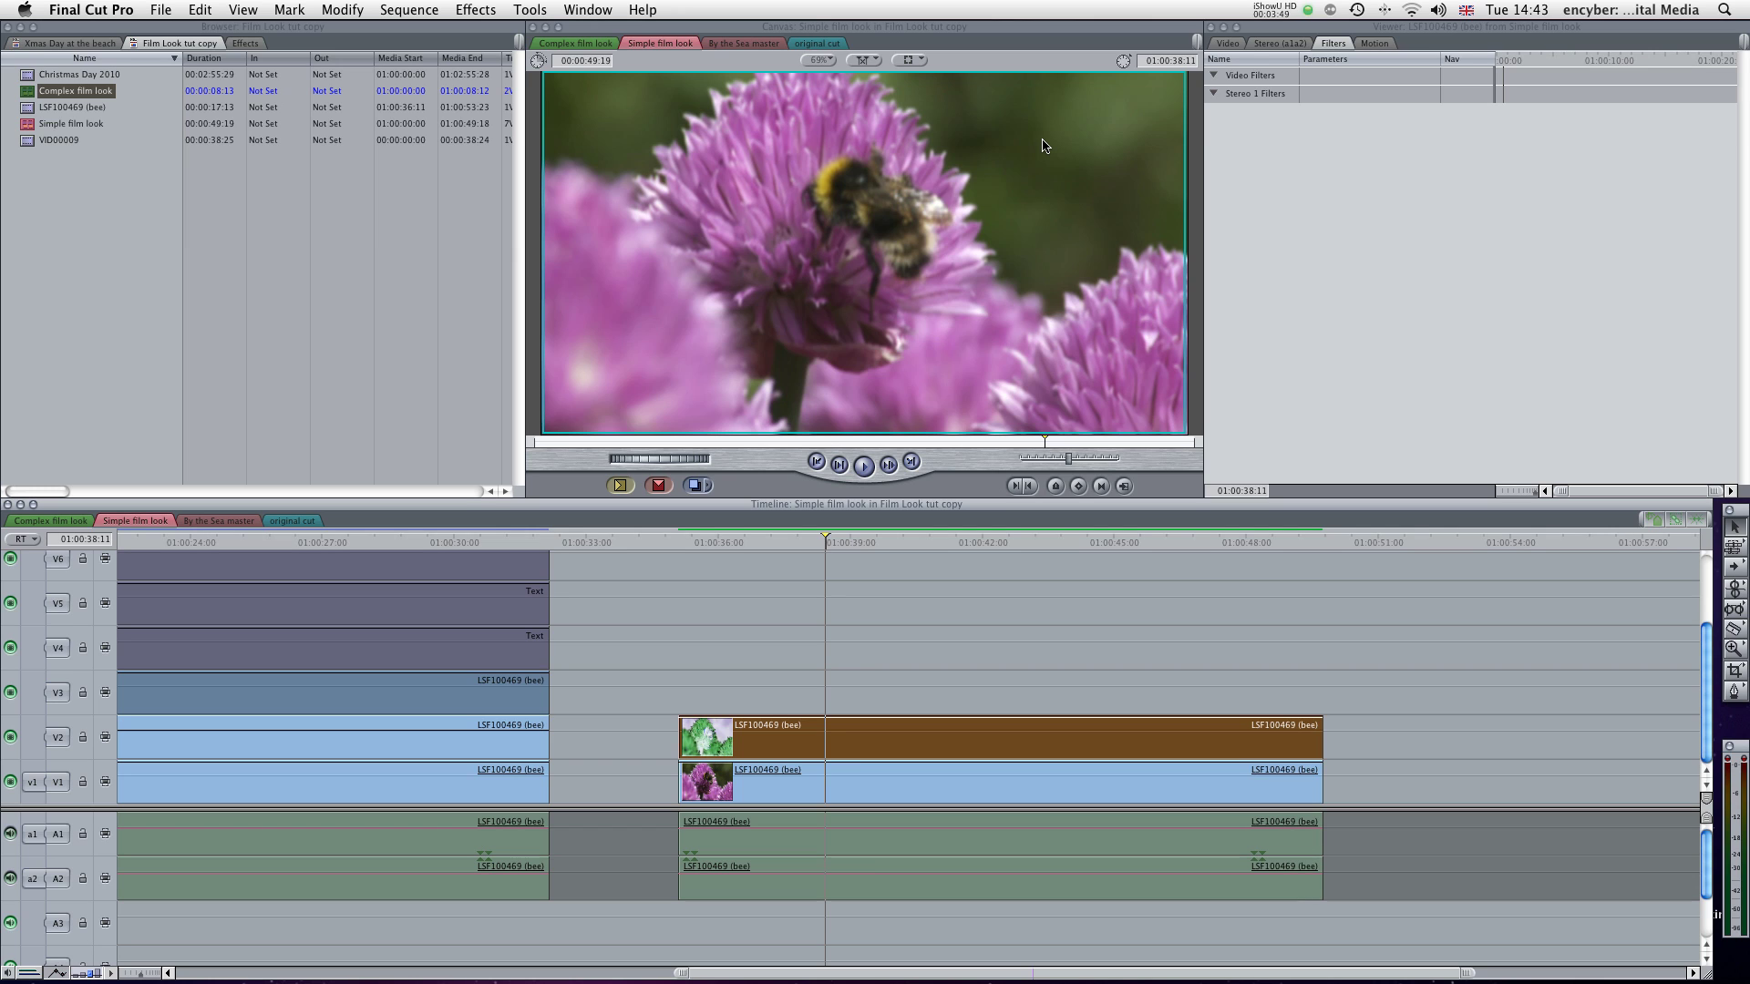
{"action": "double_click", "coordinate": [831, 740]}
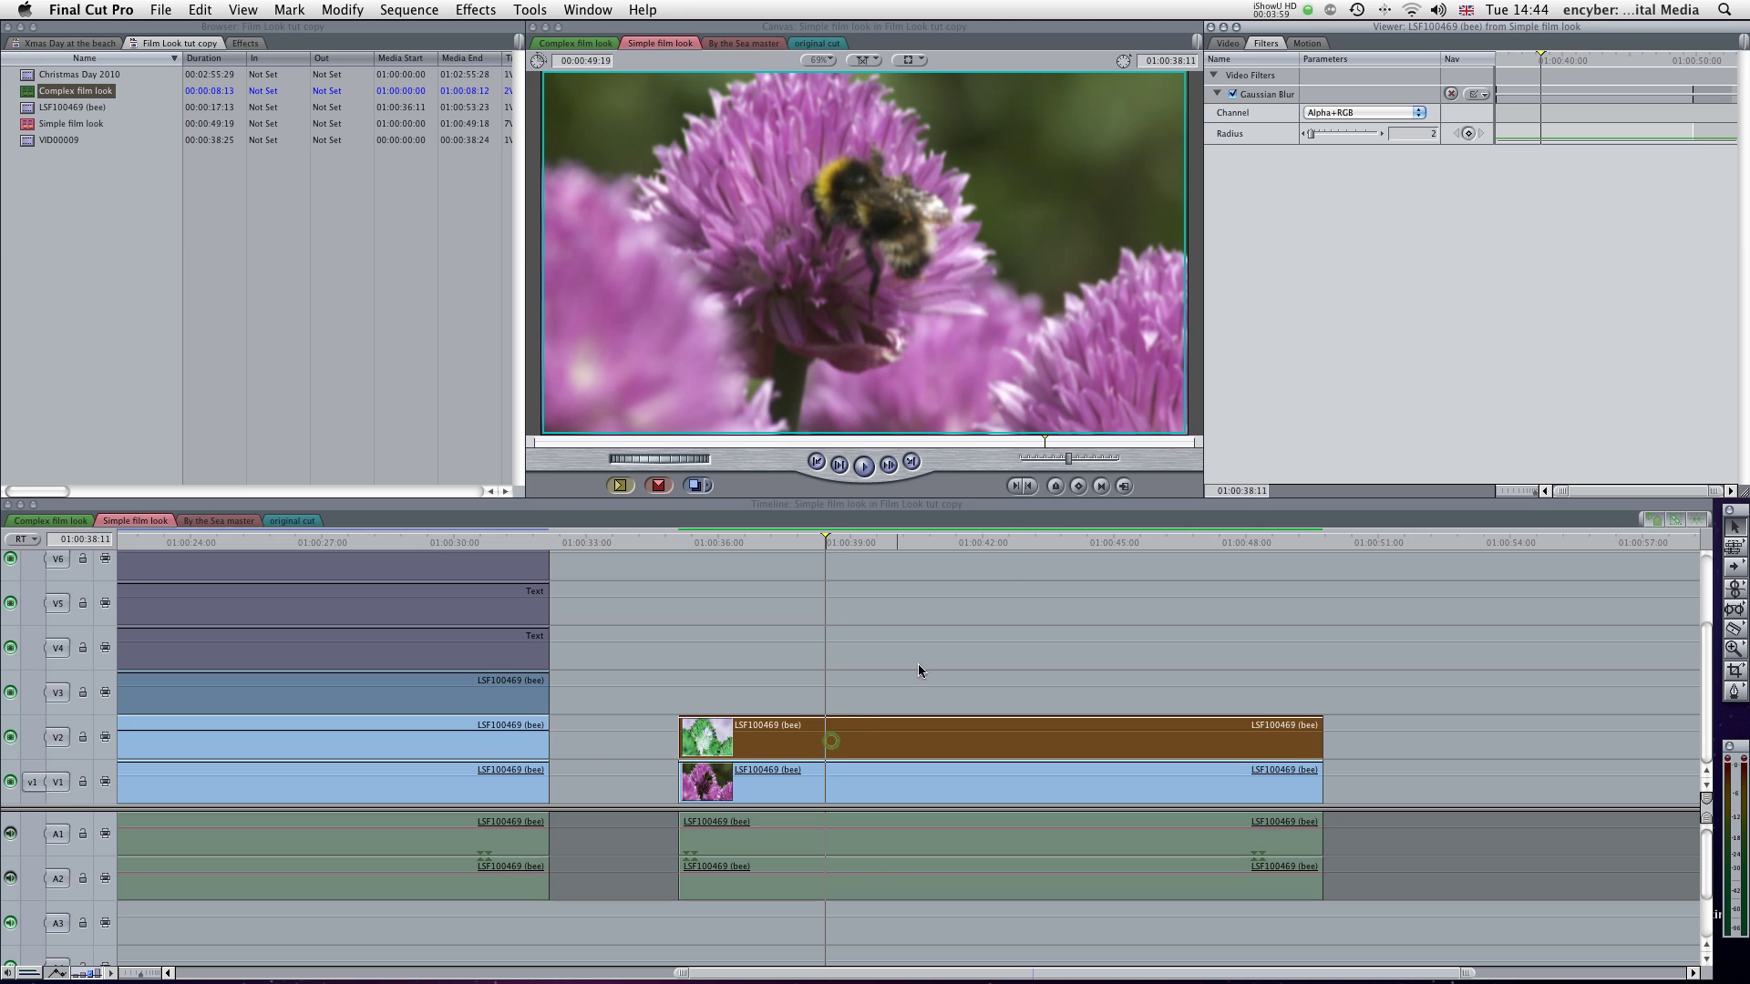
{"action": "left_click", "coordinate": [1319, 133]}
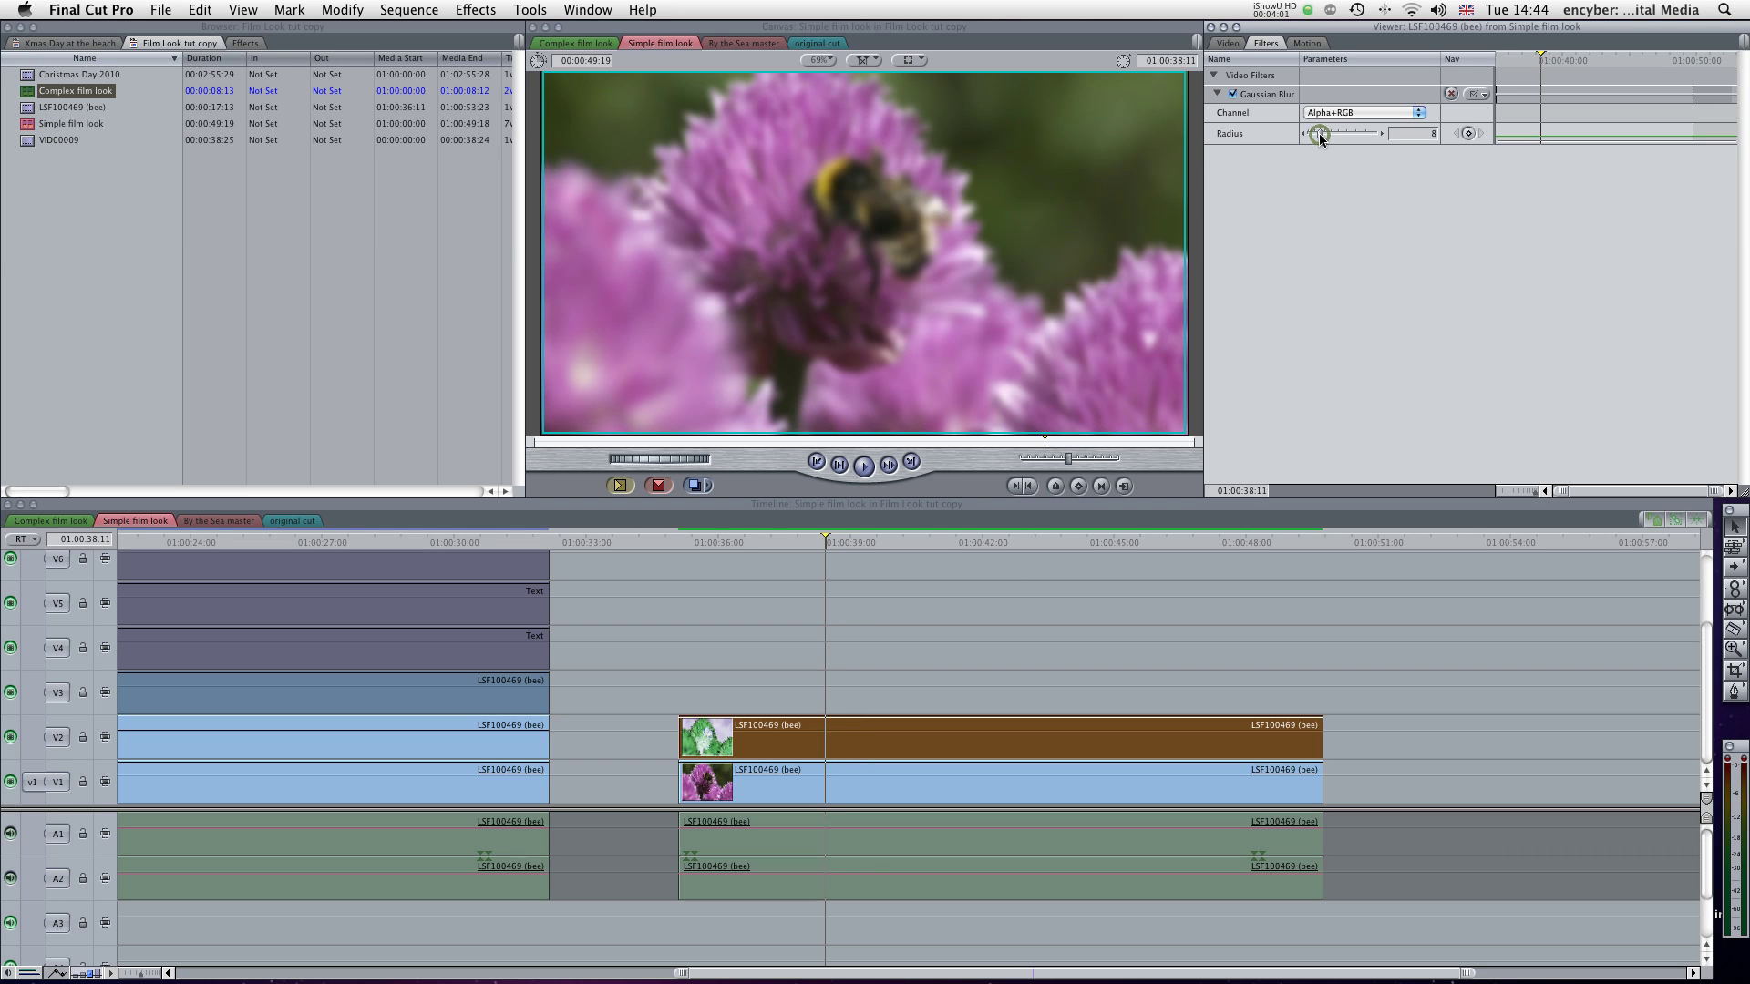
{"action": "left_click_drag", "start_coordinate": [910, 720], "coordinate": [911, 732]}
- Set the blurred V2 clip's composite mode to Overlay
{"action": "right_click", "coordinate": [912, 746]}
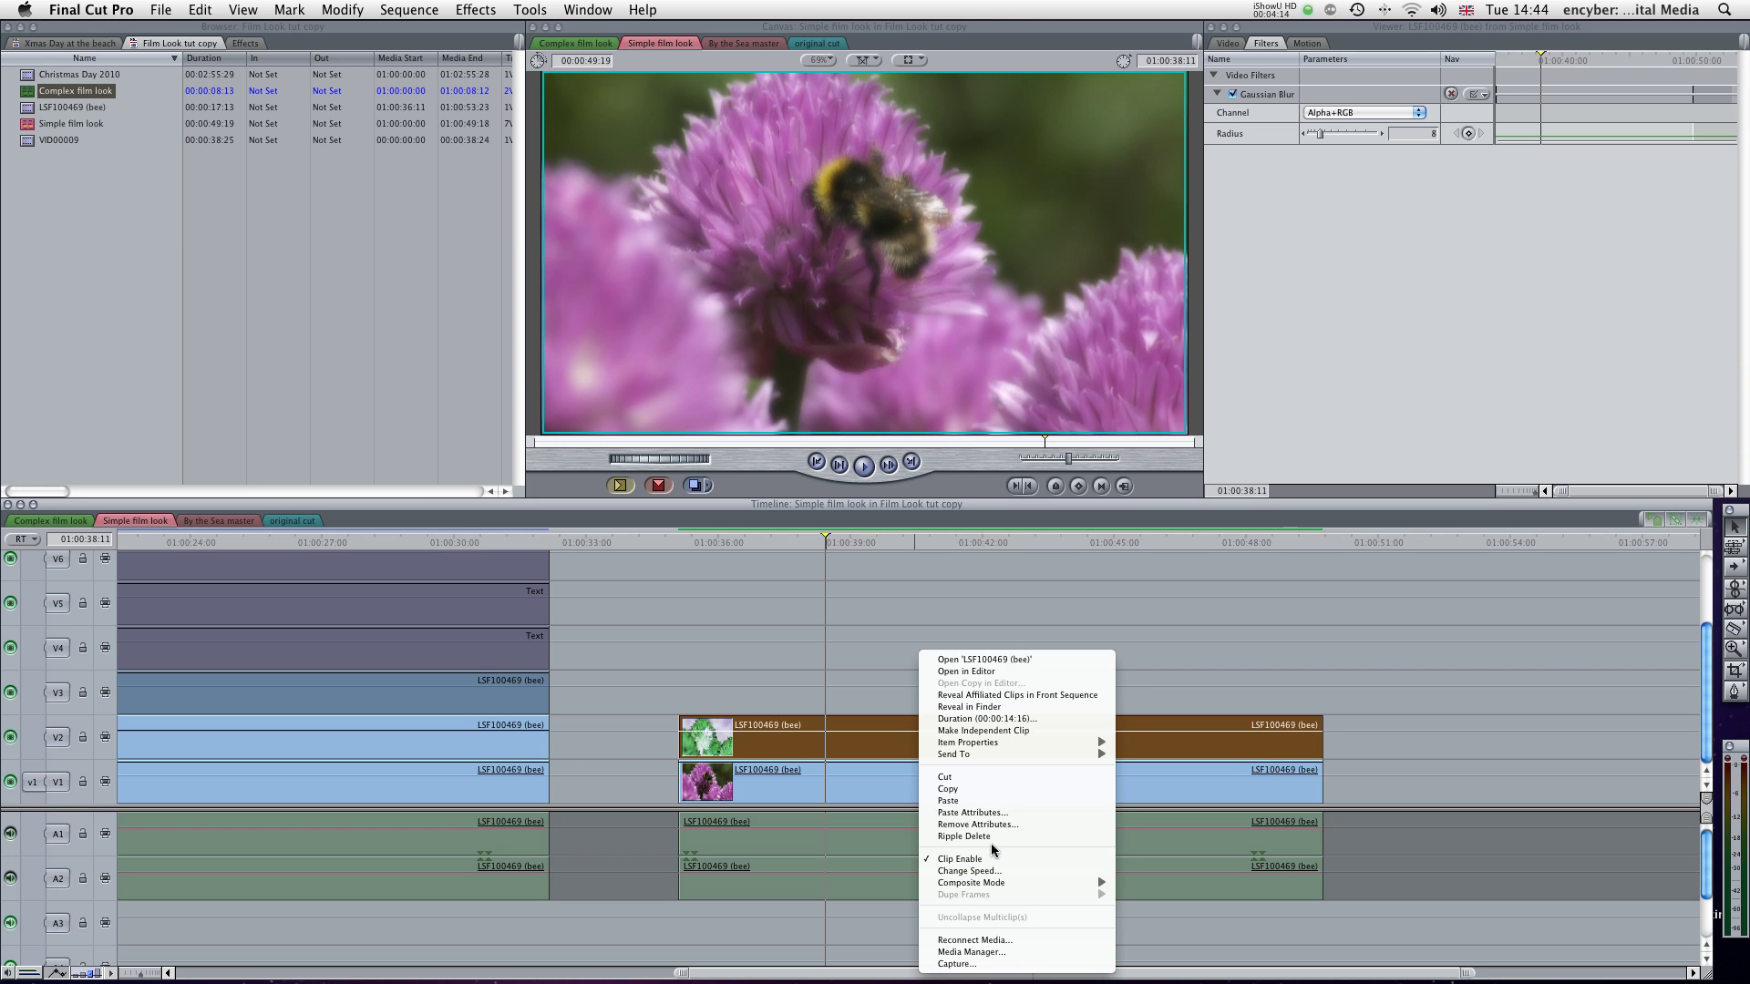
{"action": "mouse_move", "coordinate": [1001, 882]}
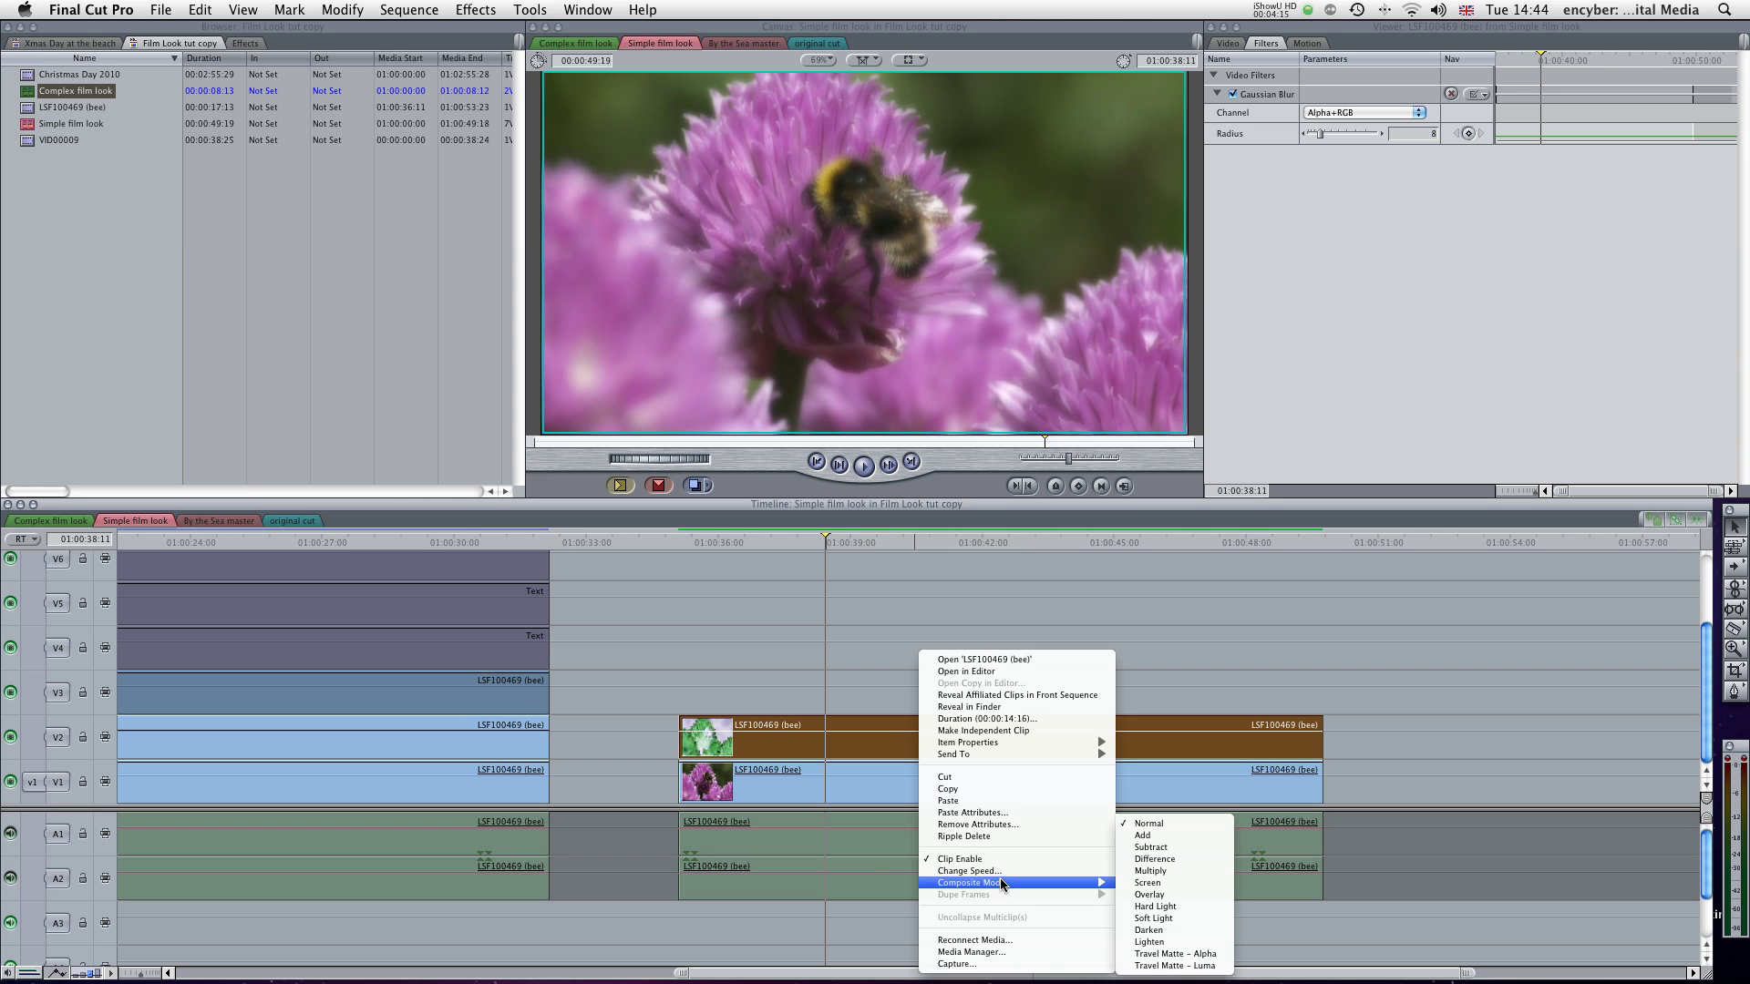
{"action": "left_click", "coordinate": [1149, 896]}
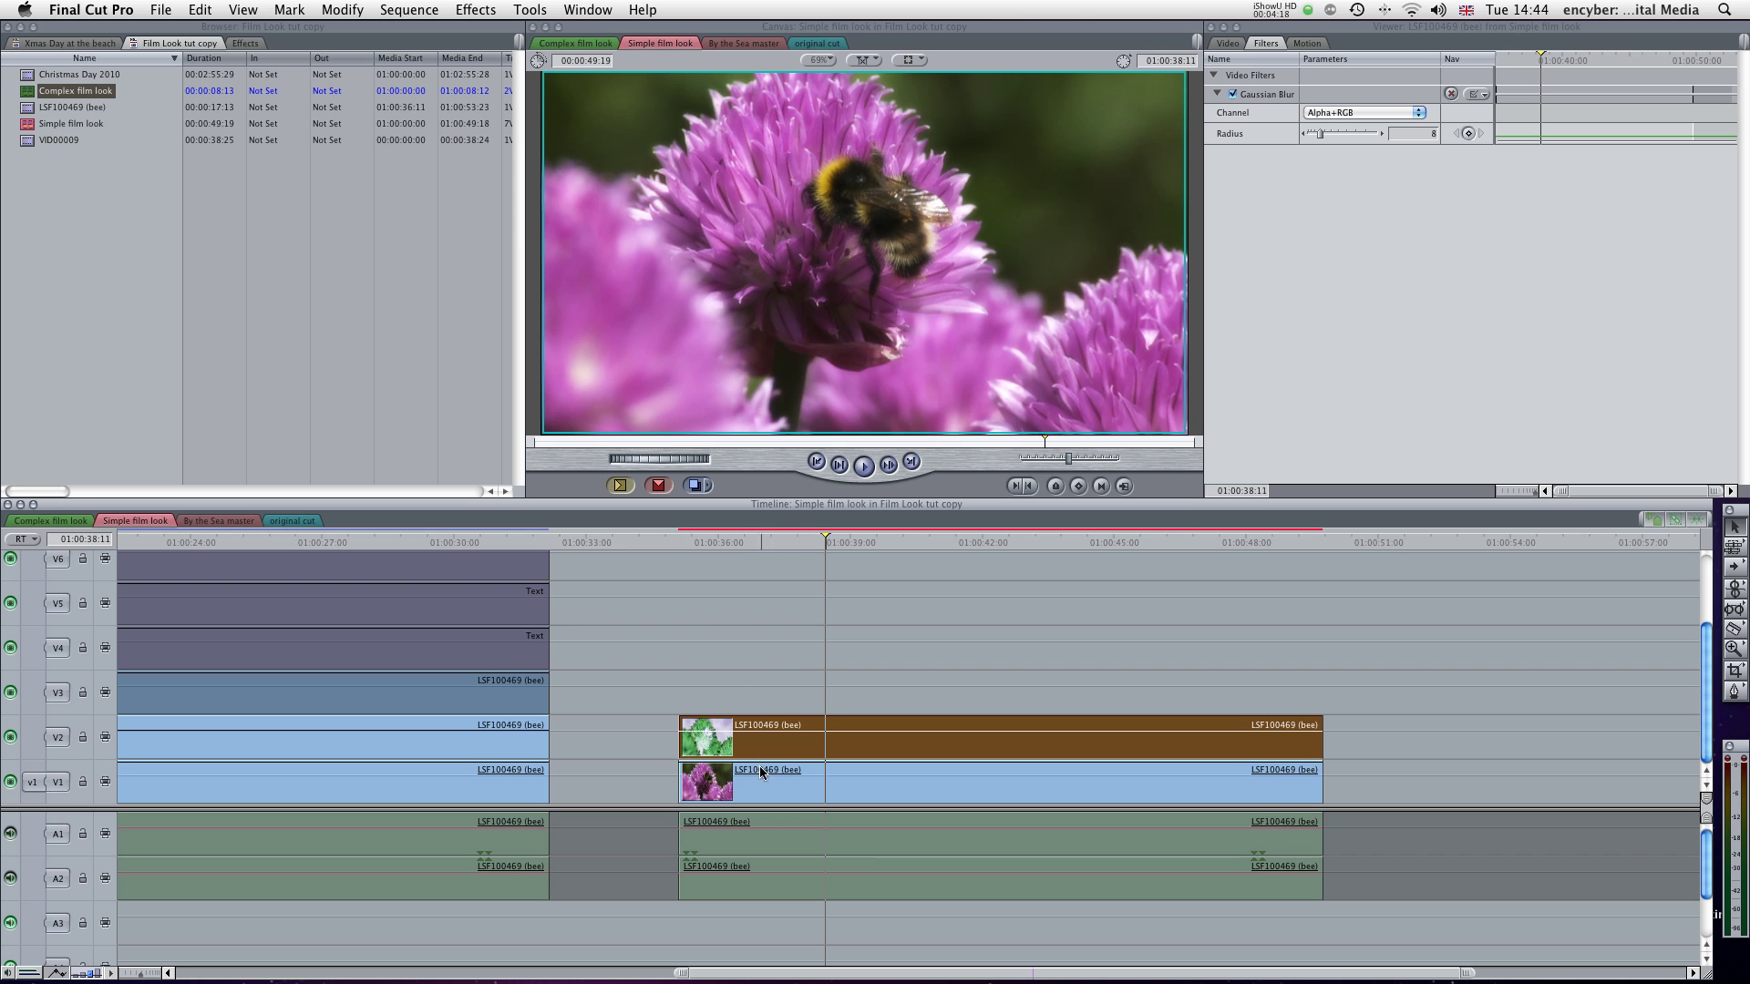
- Step through frames and drag the V2 clip's start back to 01:00:36:00, matching V1
{"action": "left_click_drag", "start_coordinate": [685, 728], "coordinate": [826, 729]}
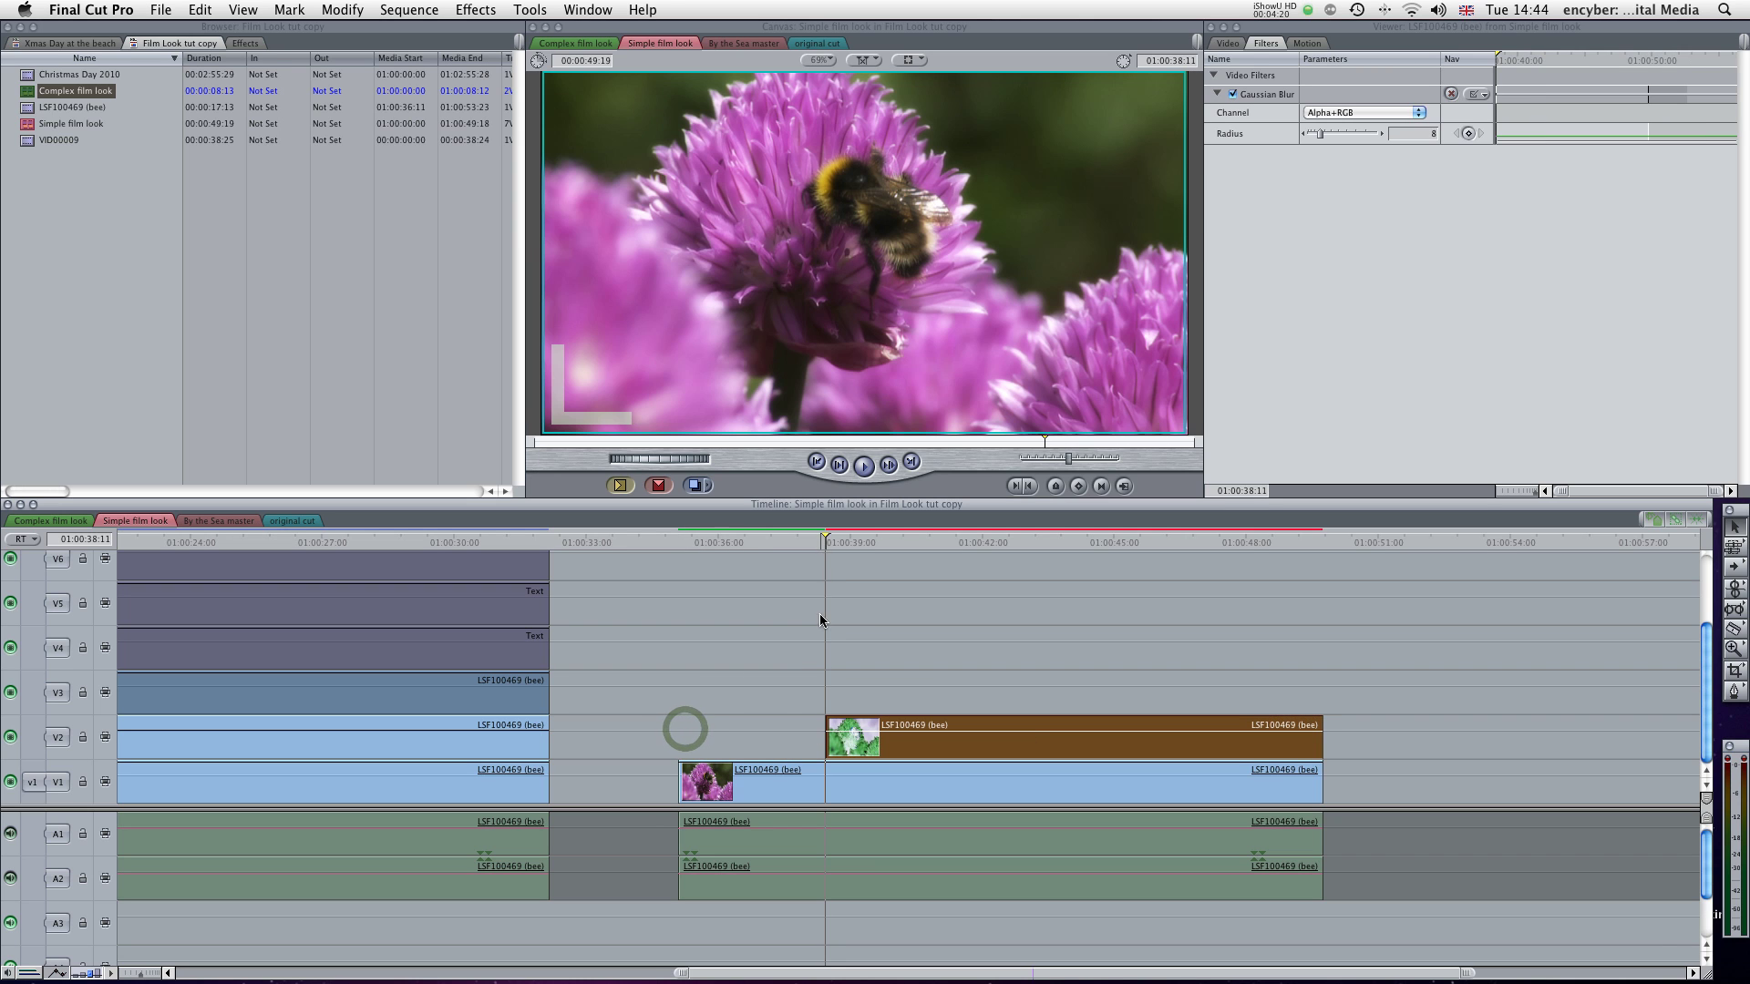
{"action": "key", "text": "Left"}
{"action": "key", "text": "Right"}
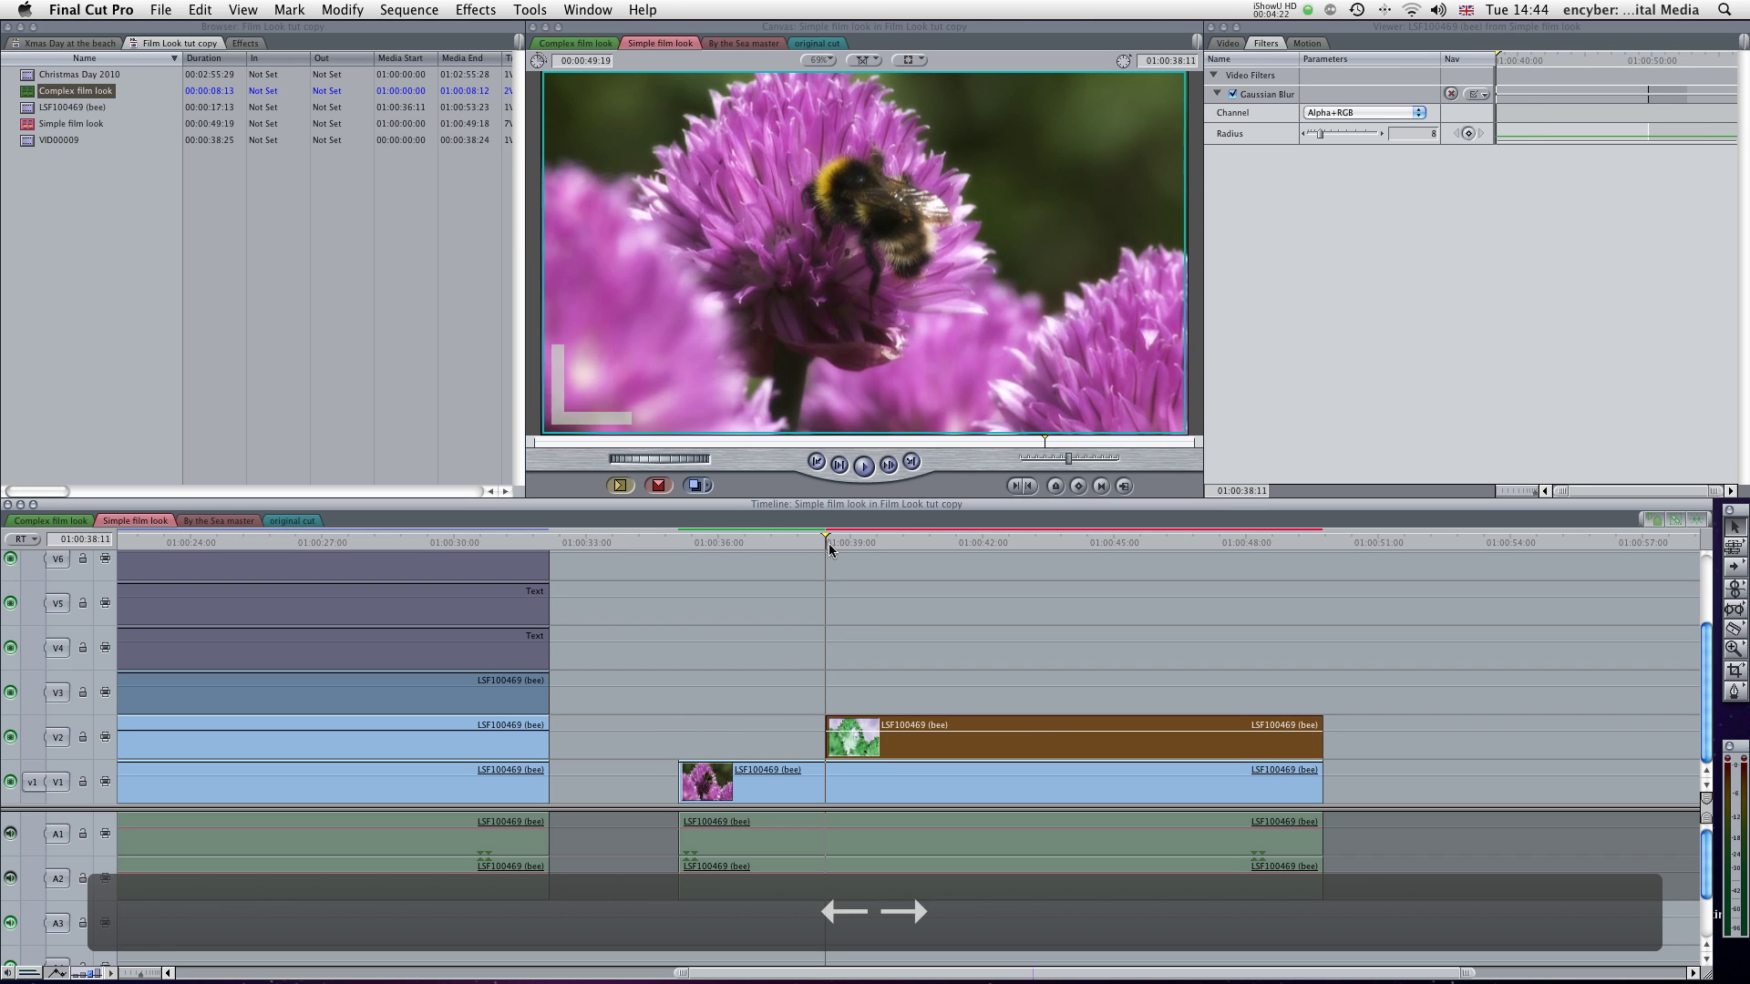
{"action": "key", "text": "Left"}
{"action": "key", "text": "Right"}
{"action": "key", "text": "Right"}
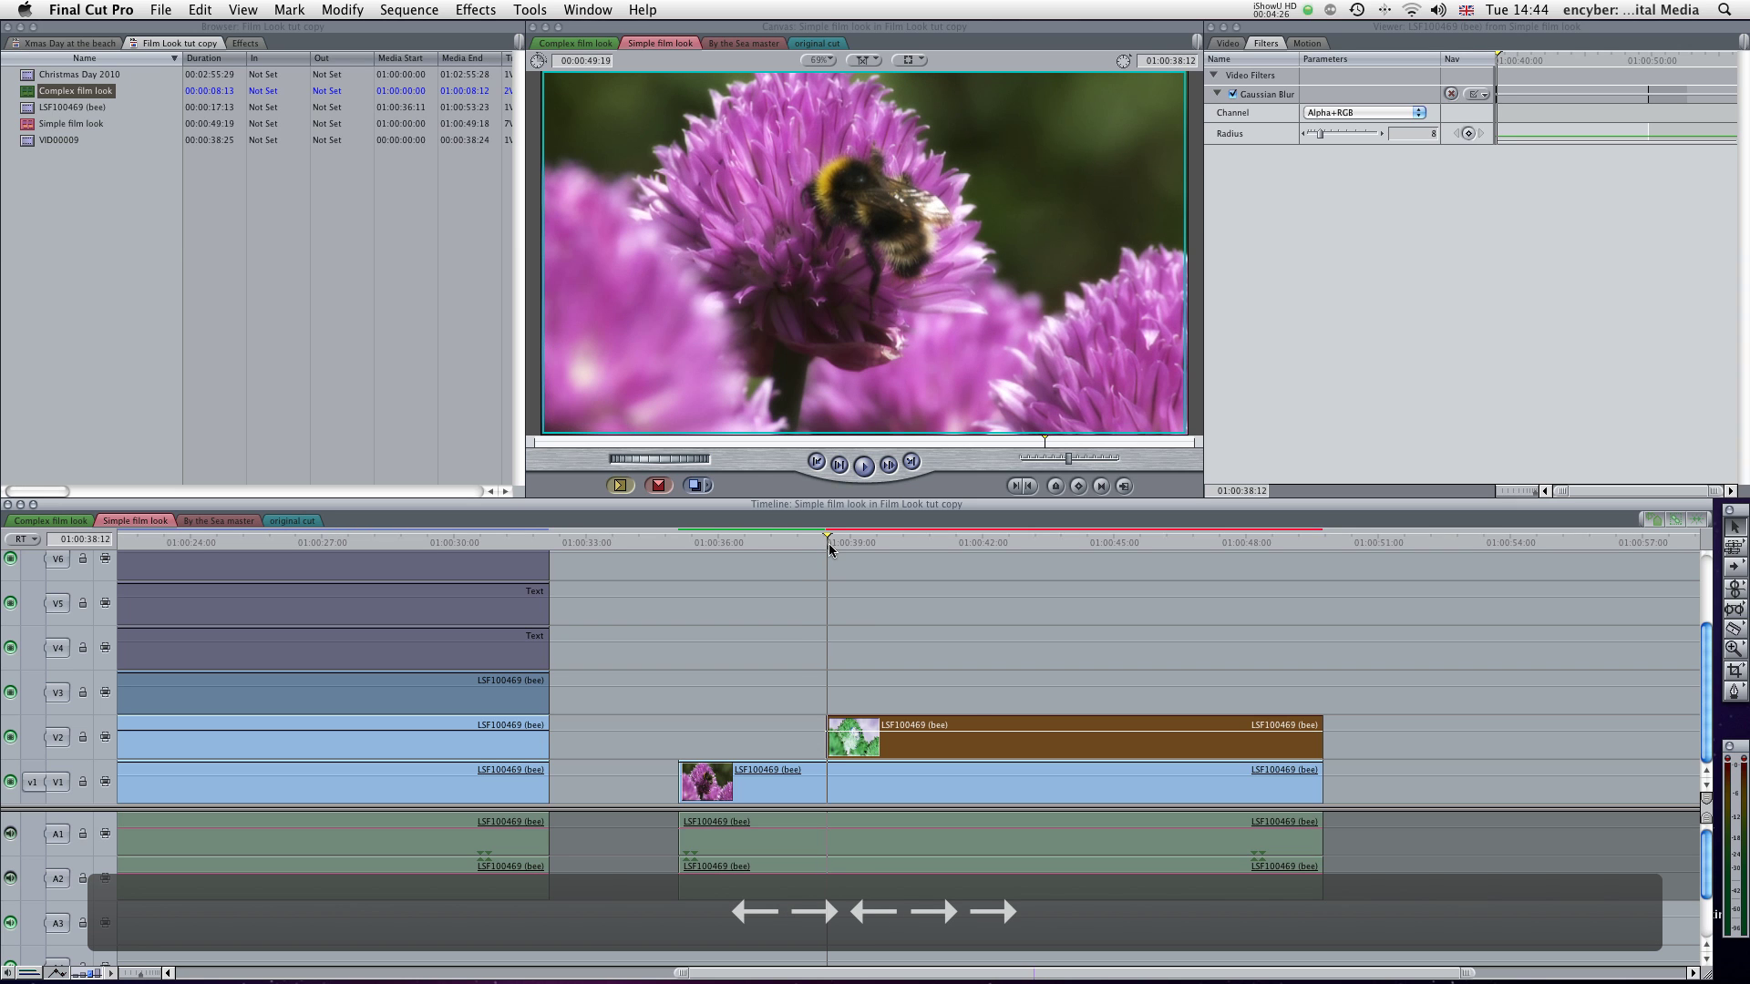
{"action": "key", "text": "Right"}
{"action": "key", "text": "Left"}
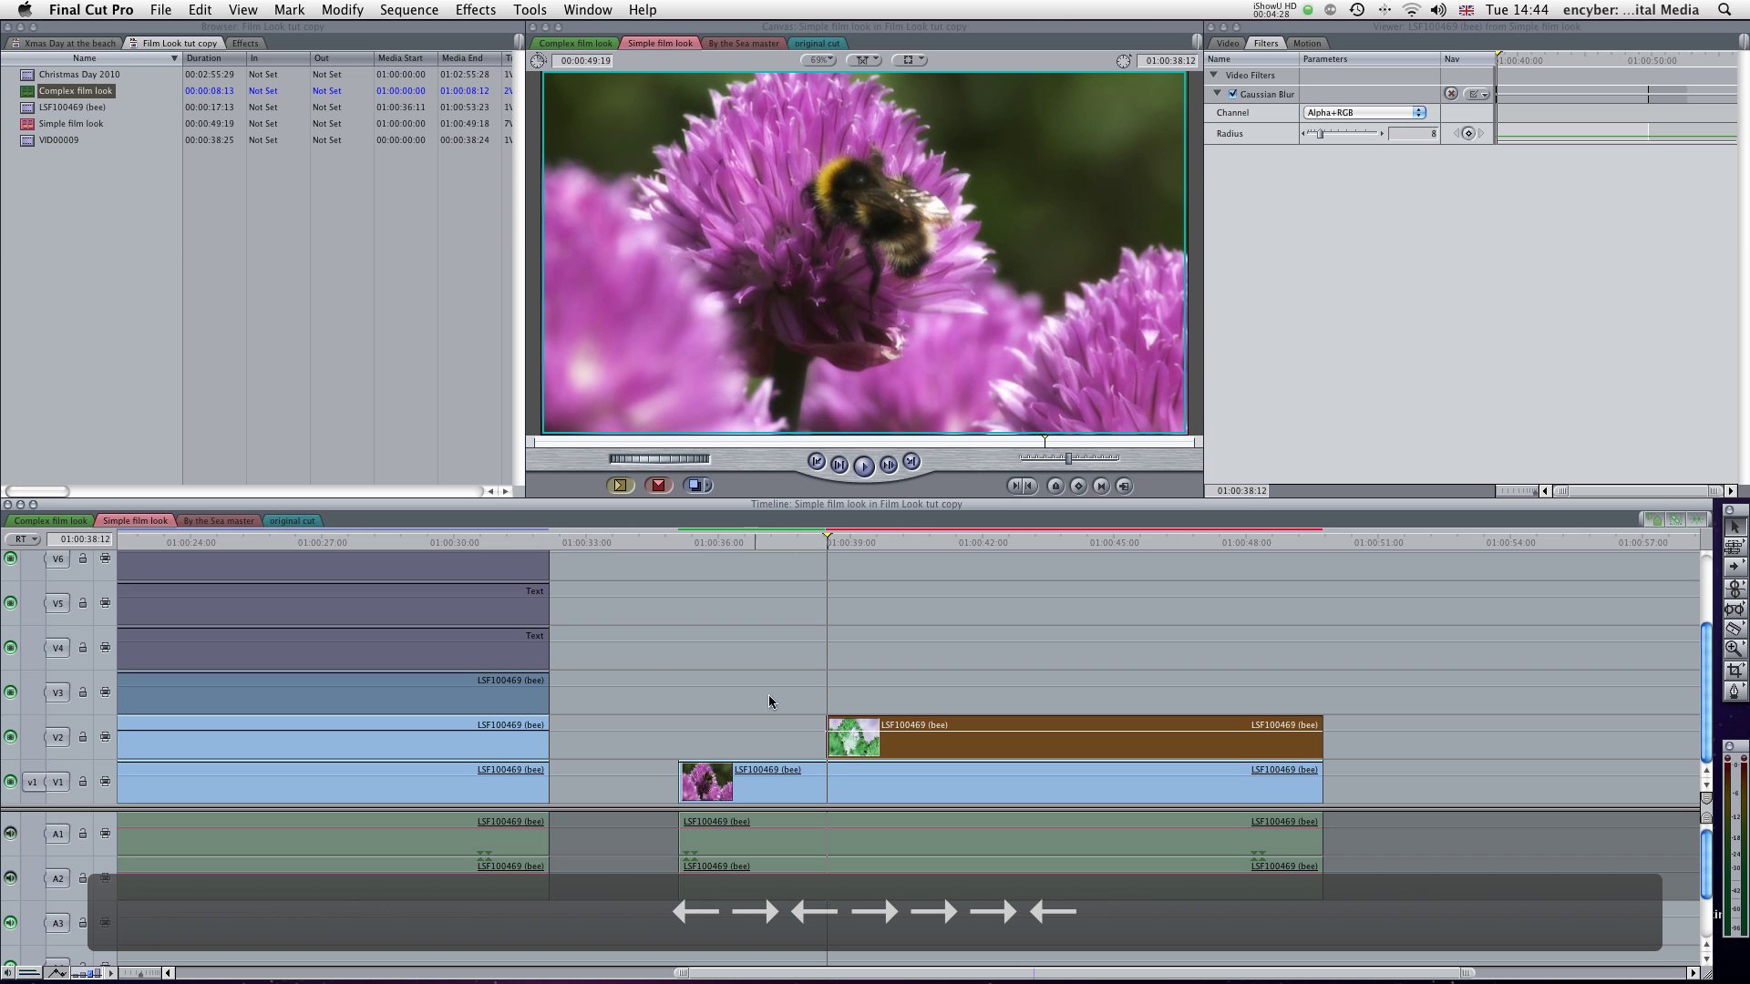
{"action": "left_click_drag", "start_coordinate": [825, 734], "coordinate": [679, 736]}
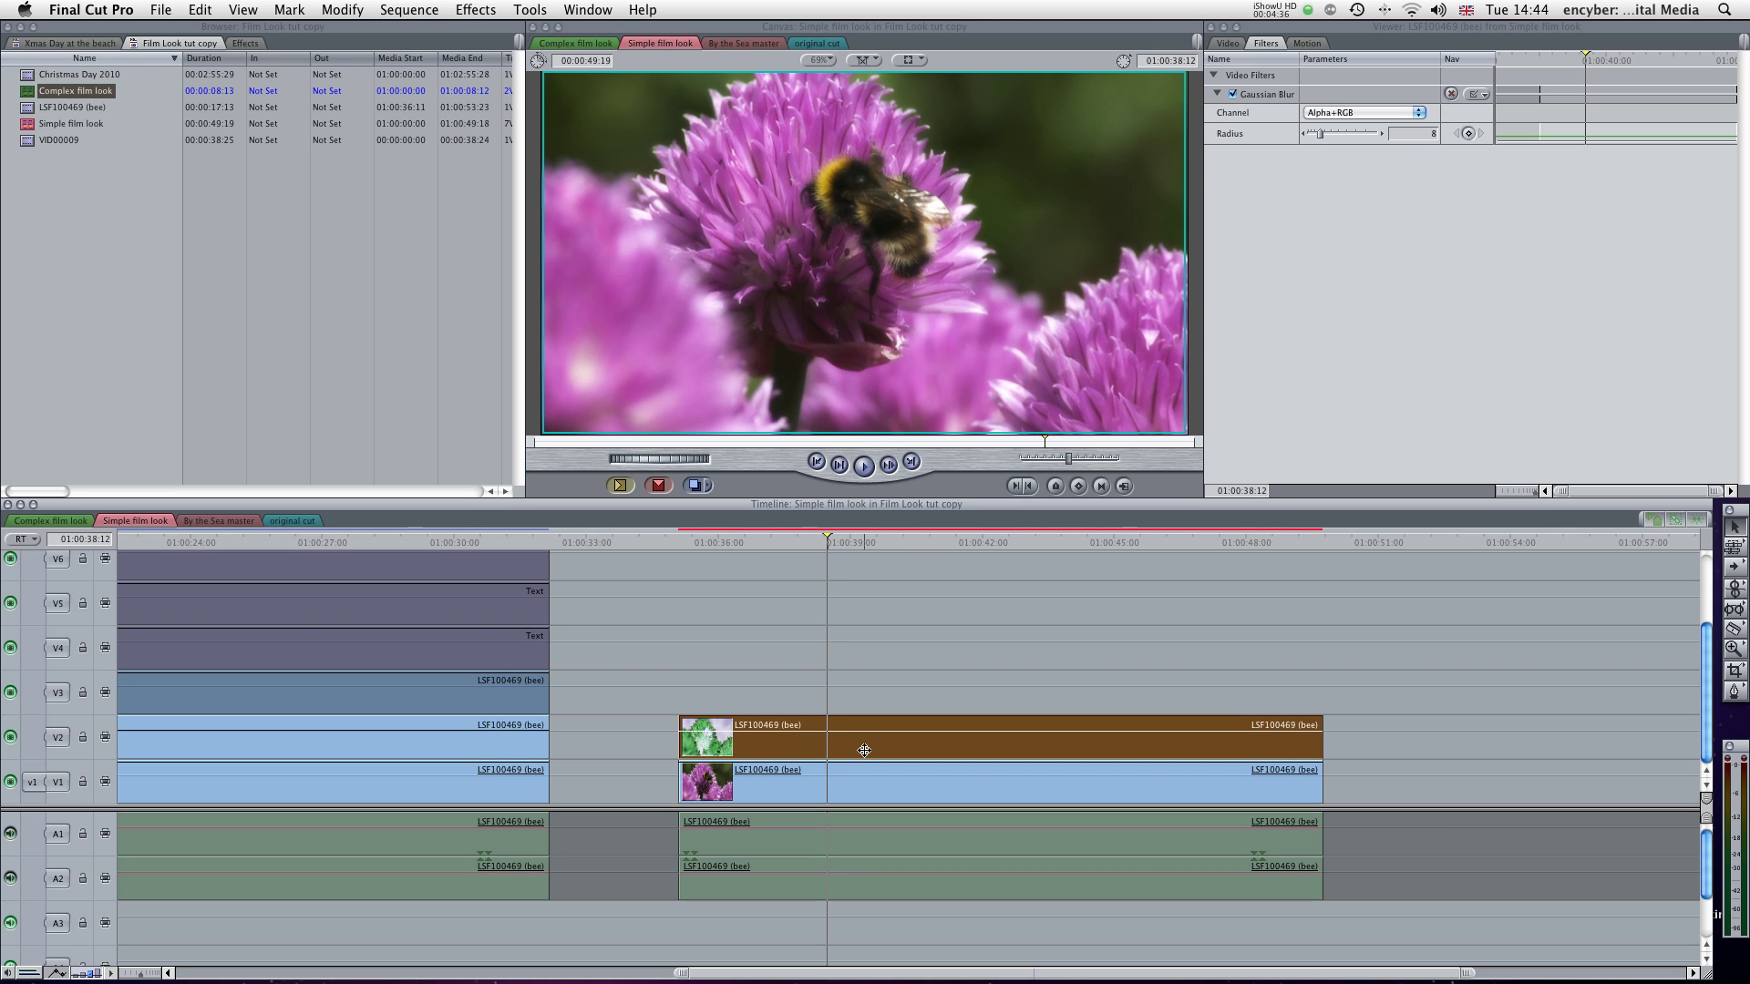
- Move and enable the three caption clips over the new stack, placing a third bee copy on V3 beneath them
{"action": "left_click", "coordinate": [860, 786]}
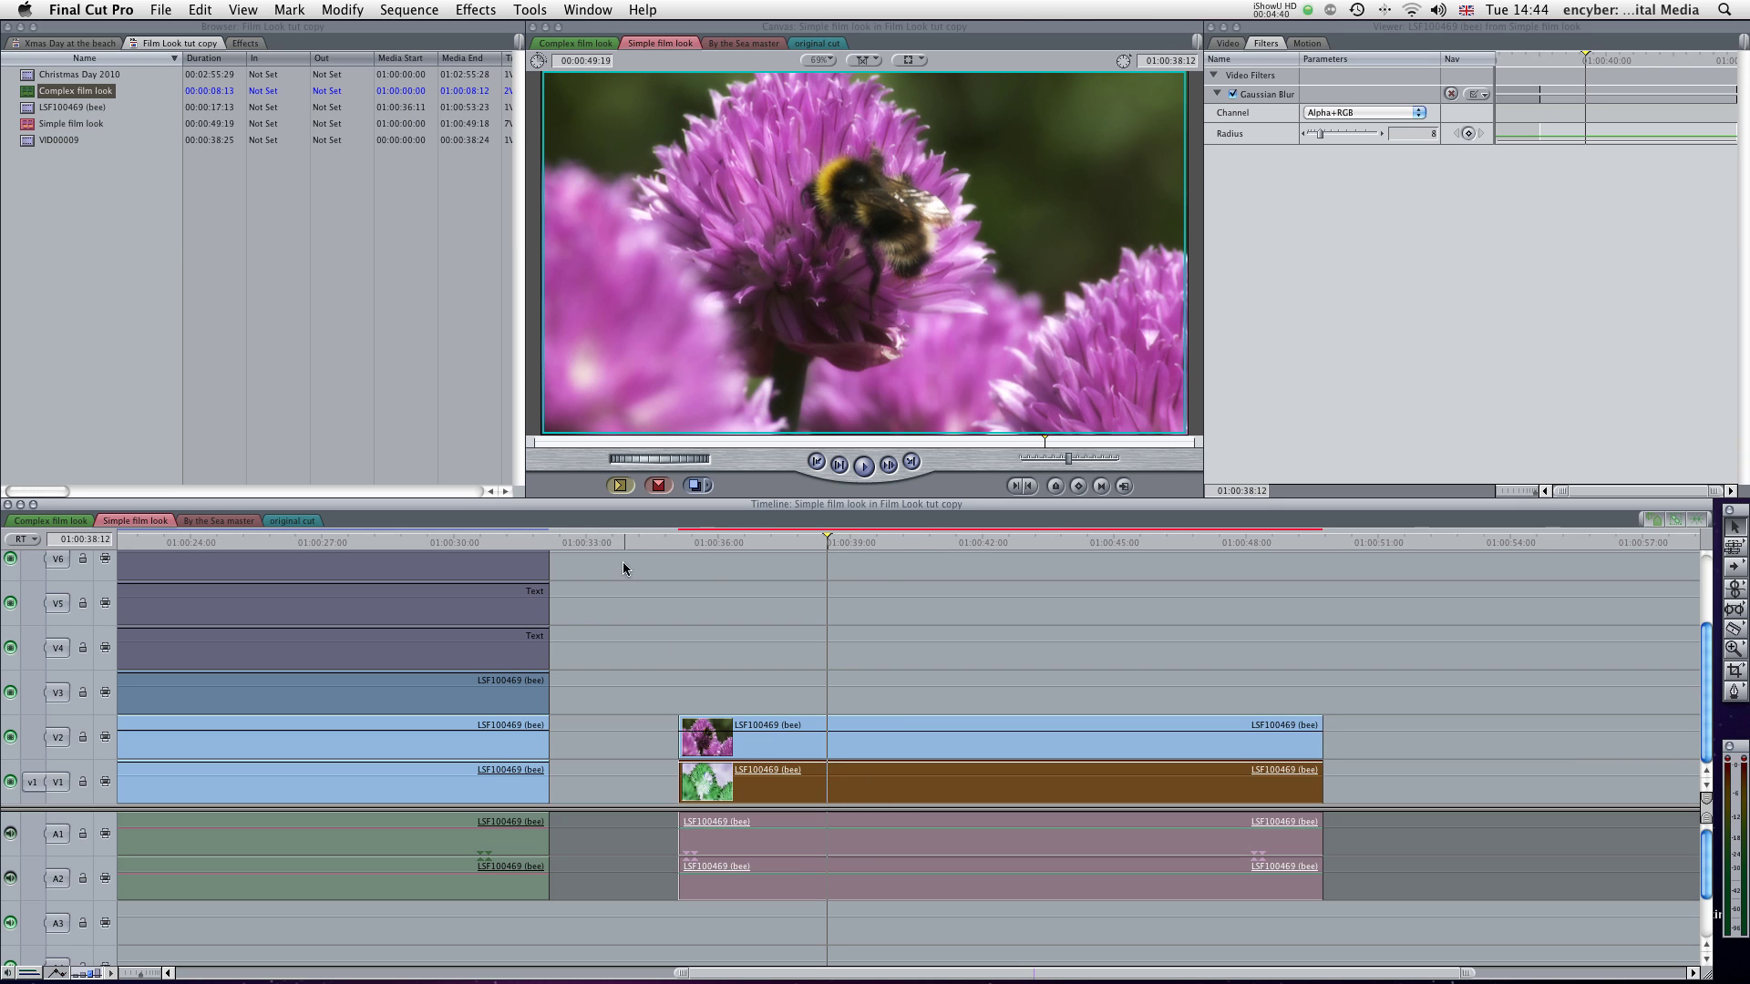
{"action": "left_click_drag", "start_coordinate": [584, 561], "coordinate": [1370, 632]}
{"action": "right_click", "coordinate": [1338, 644]}
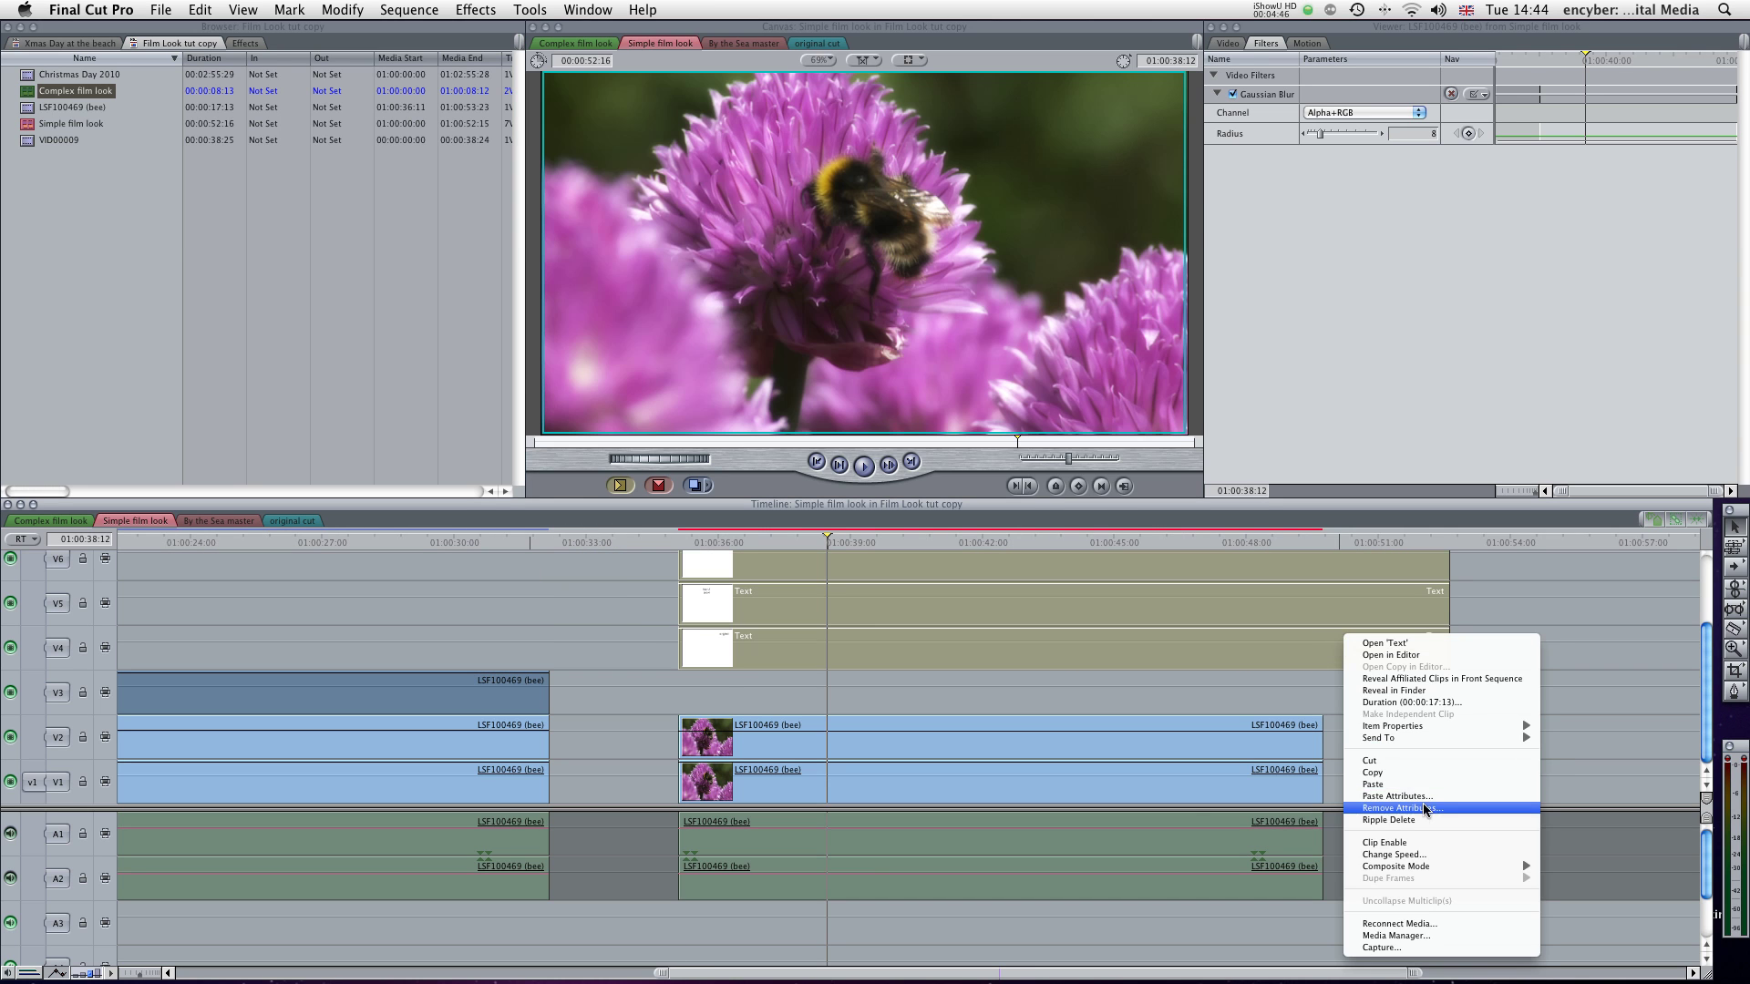
{"action": "left_click", "coordinate": [1430, 842]}
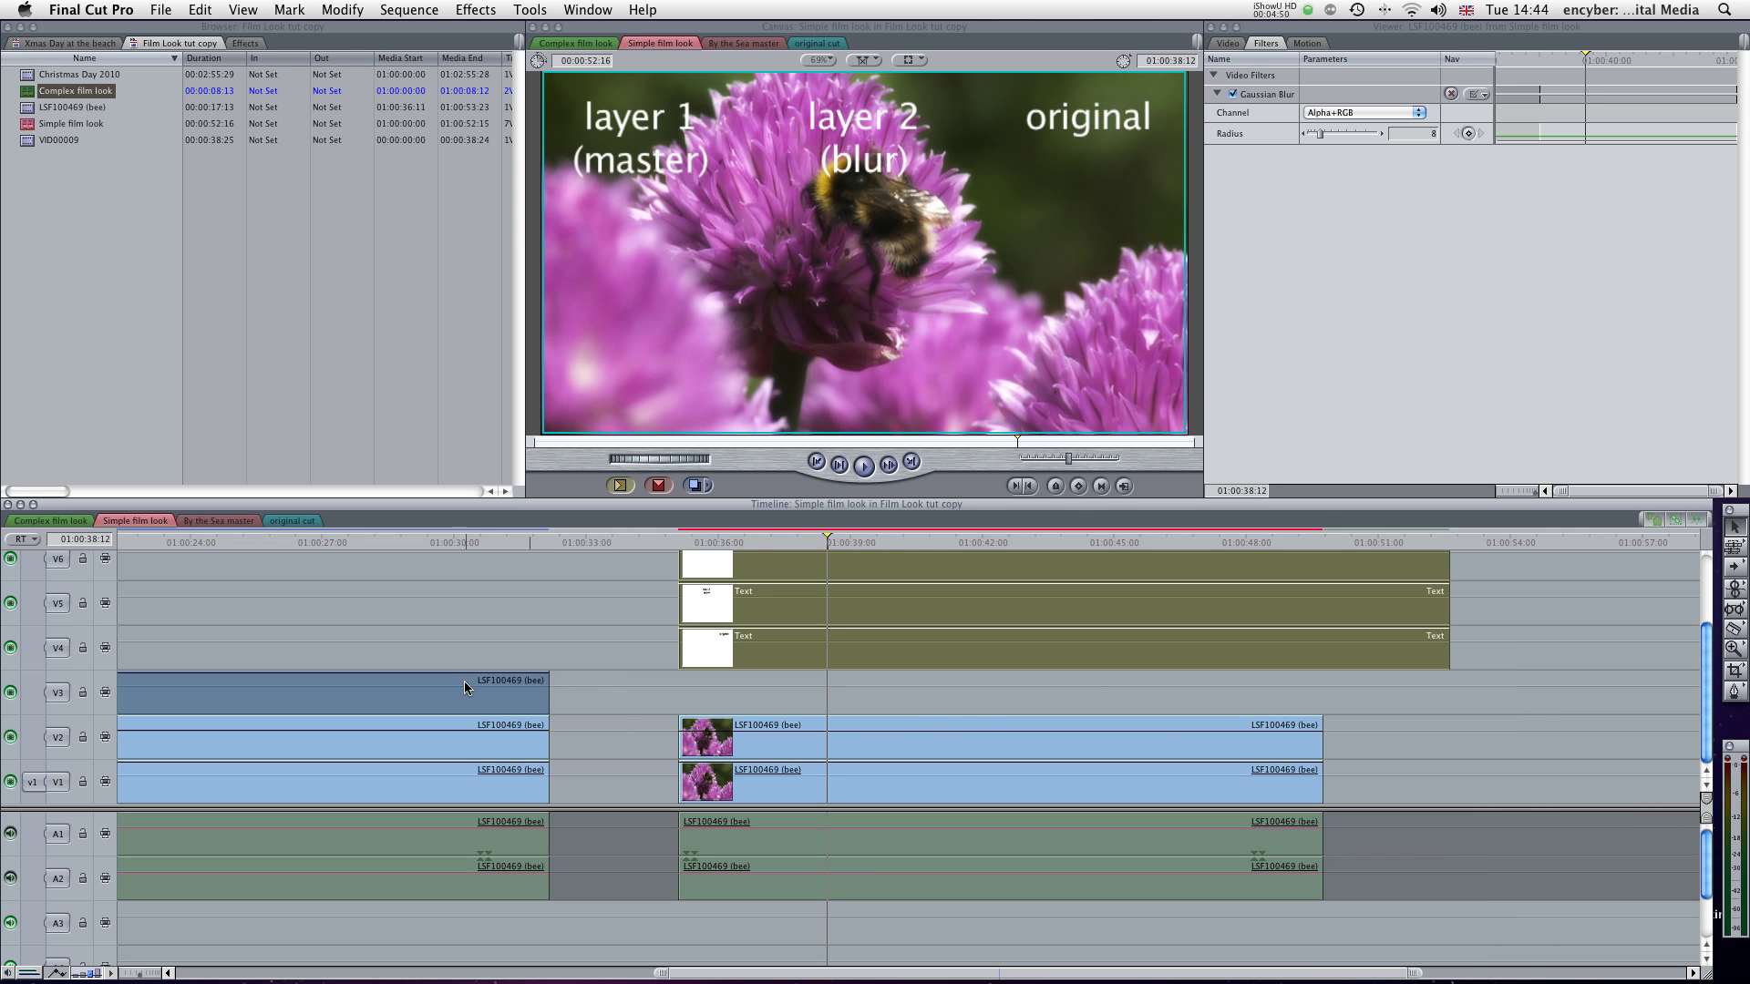
{"action": "left_click_drag", "start_coordinate": [463, 685], "coordinate": [1364, 700]}
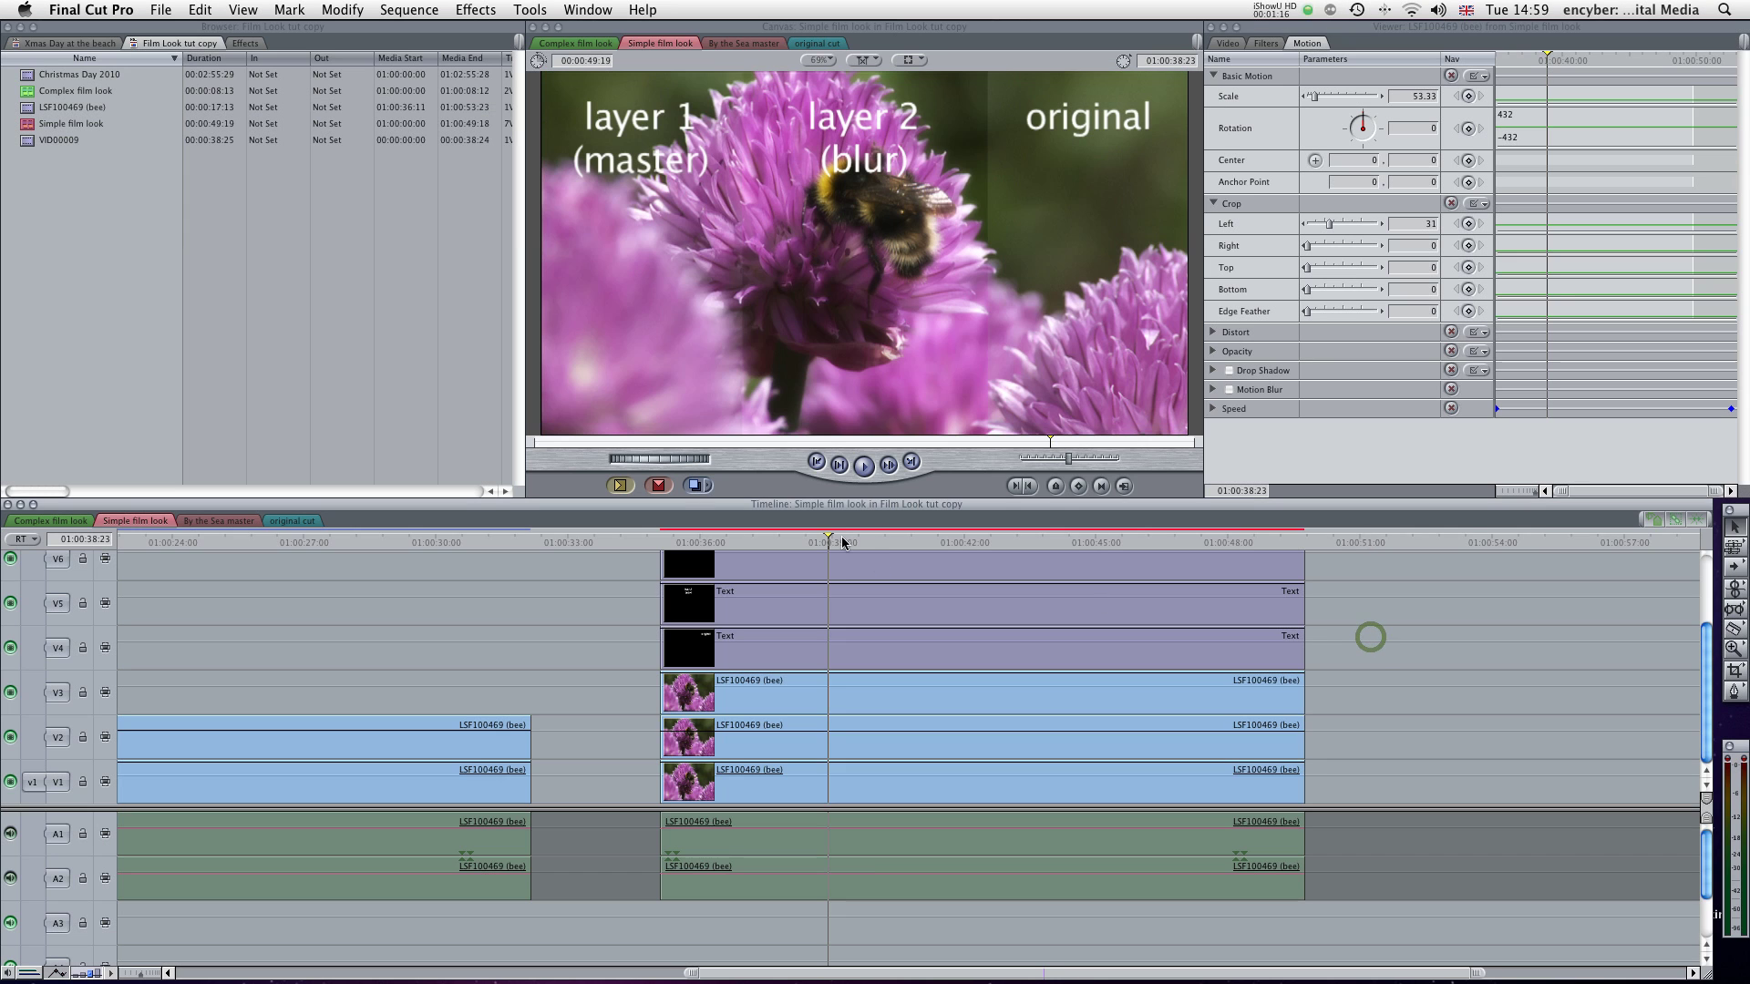
- Play the stacked layers to preview them and select the V3 bee clip
{"action": "key", "text": "space"}
{"action": "left_click", "coordinate": [837, 549]}
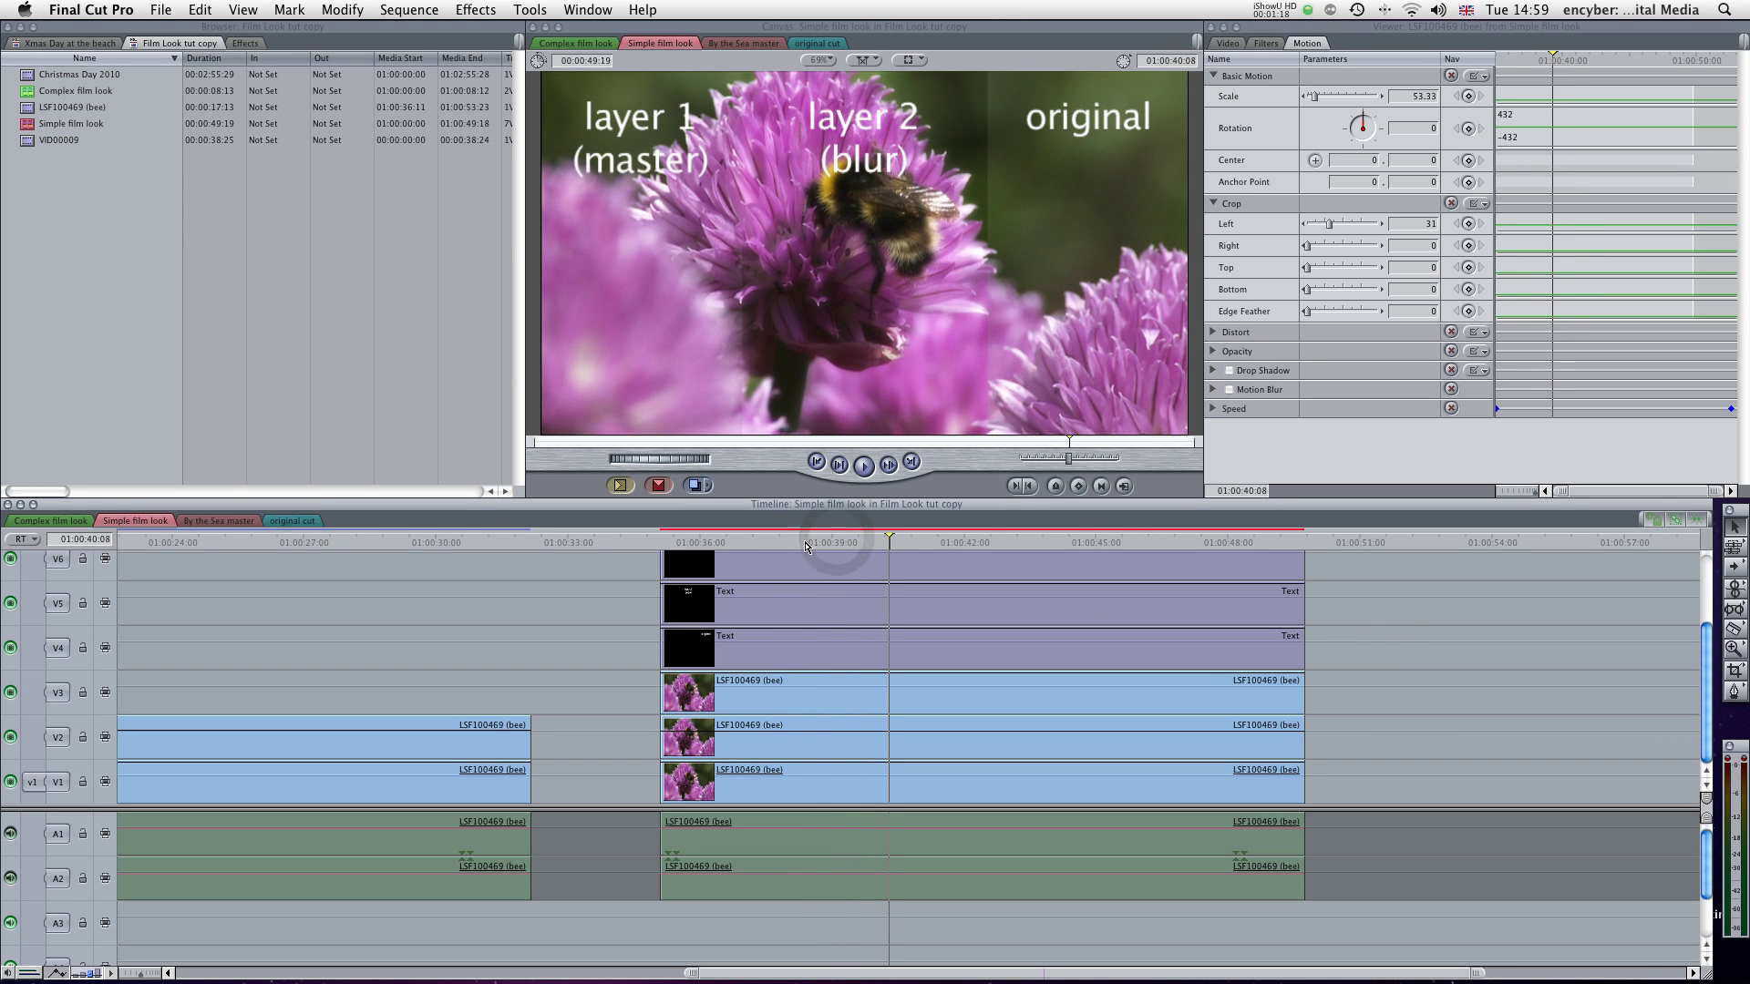
{"action": "left_click", "coordinate": [850, 697]}
{"action": "scroll", "coordinate": [834, 692], "scroll_direction": "left", "scroll_amount": 2}
{"action": "scroll", "coordinate": [874, 689], "scroll_direction": "up", "scroll_amount": 1}
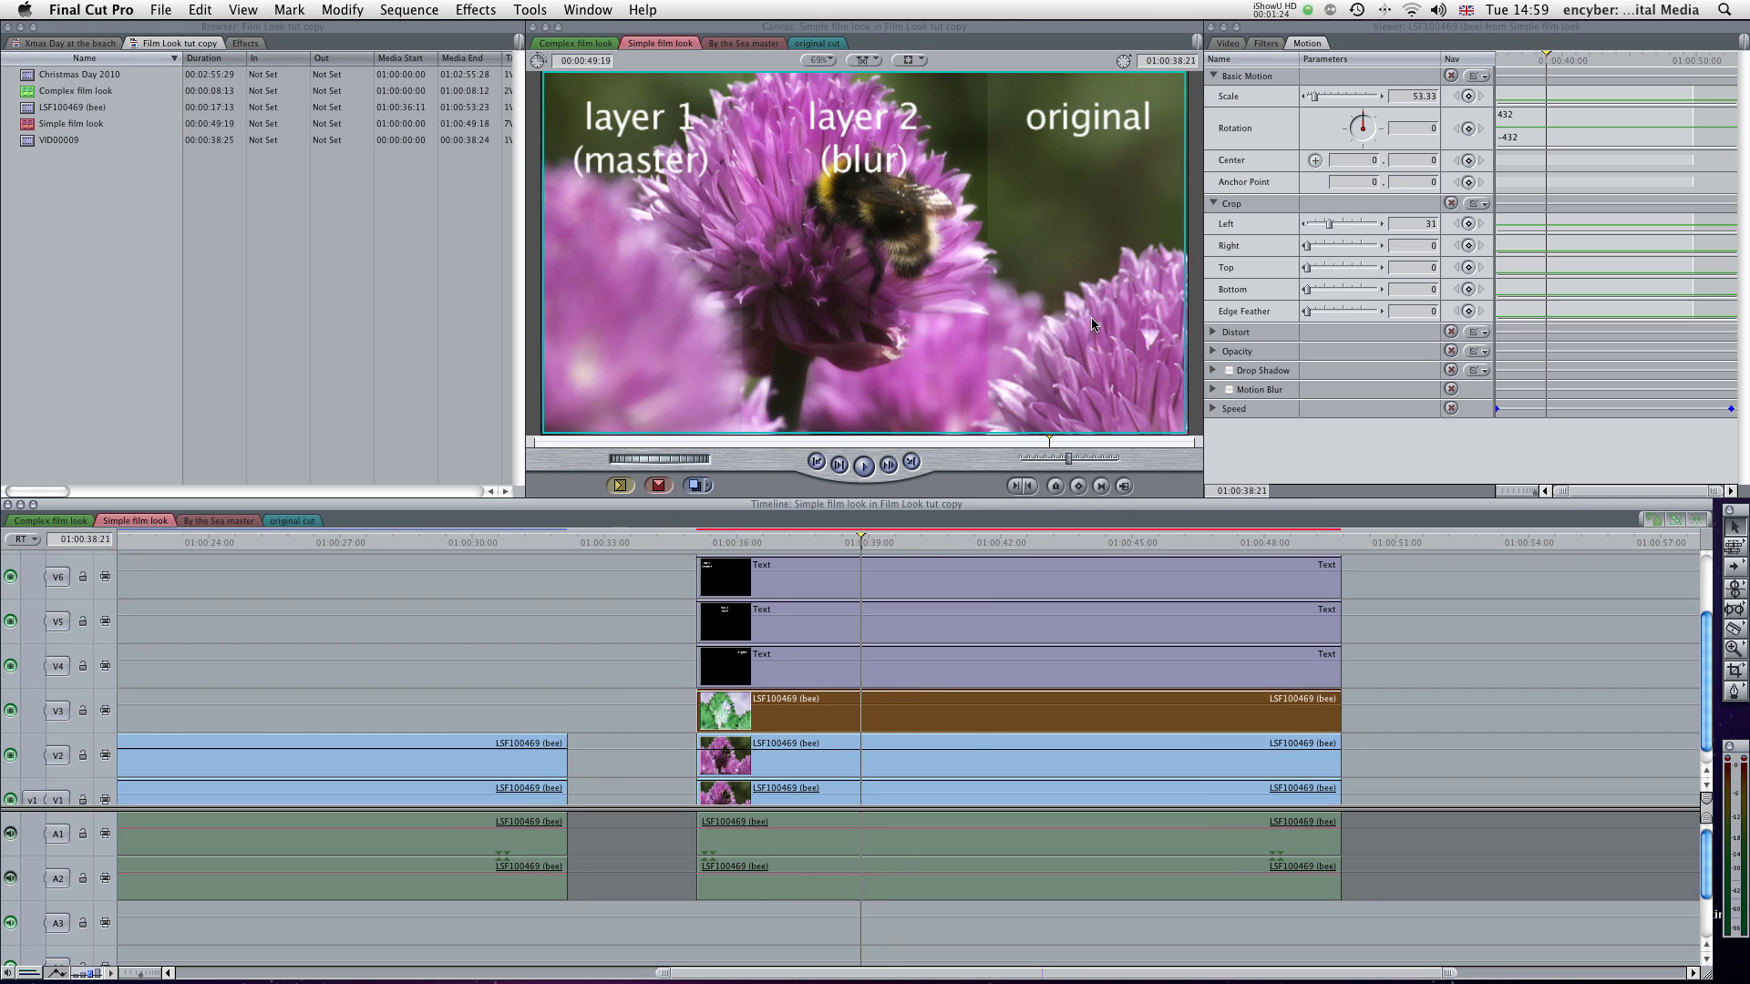
- Open the V3, V2 and finally the master V1 bee clip in the Viewer, then the Effects menu
{"action": "double_click", "coordinate": [965, 711]}
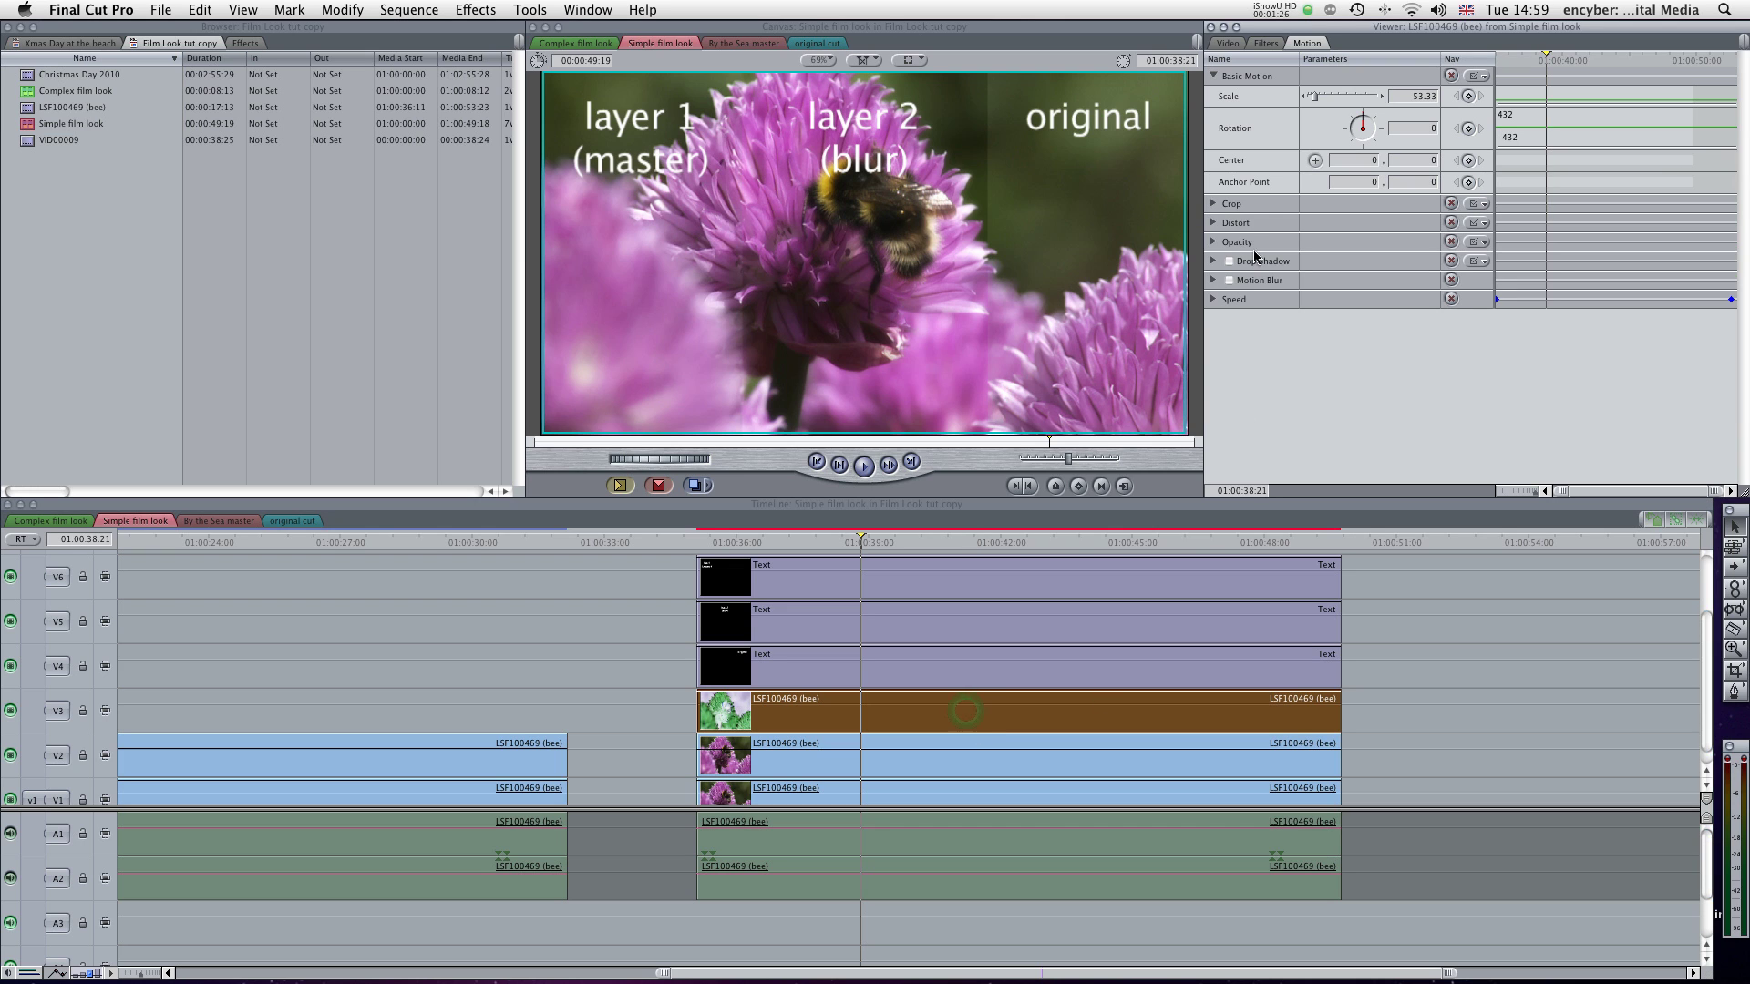
{"action": "left_click", "coordinate": [1294, 46]}
{"action": "double_click", "coordinate": [915, 768]}
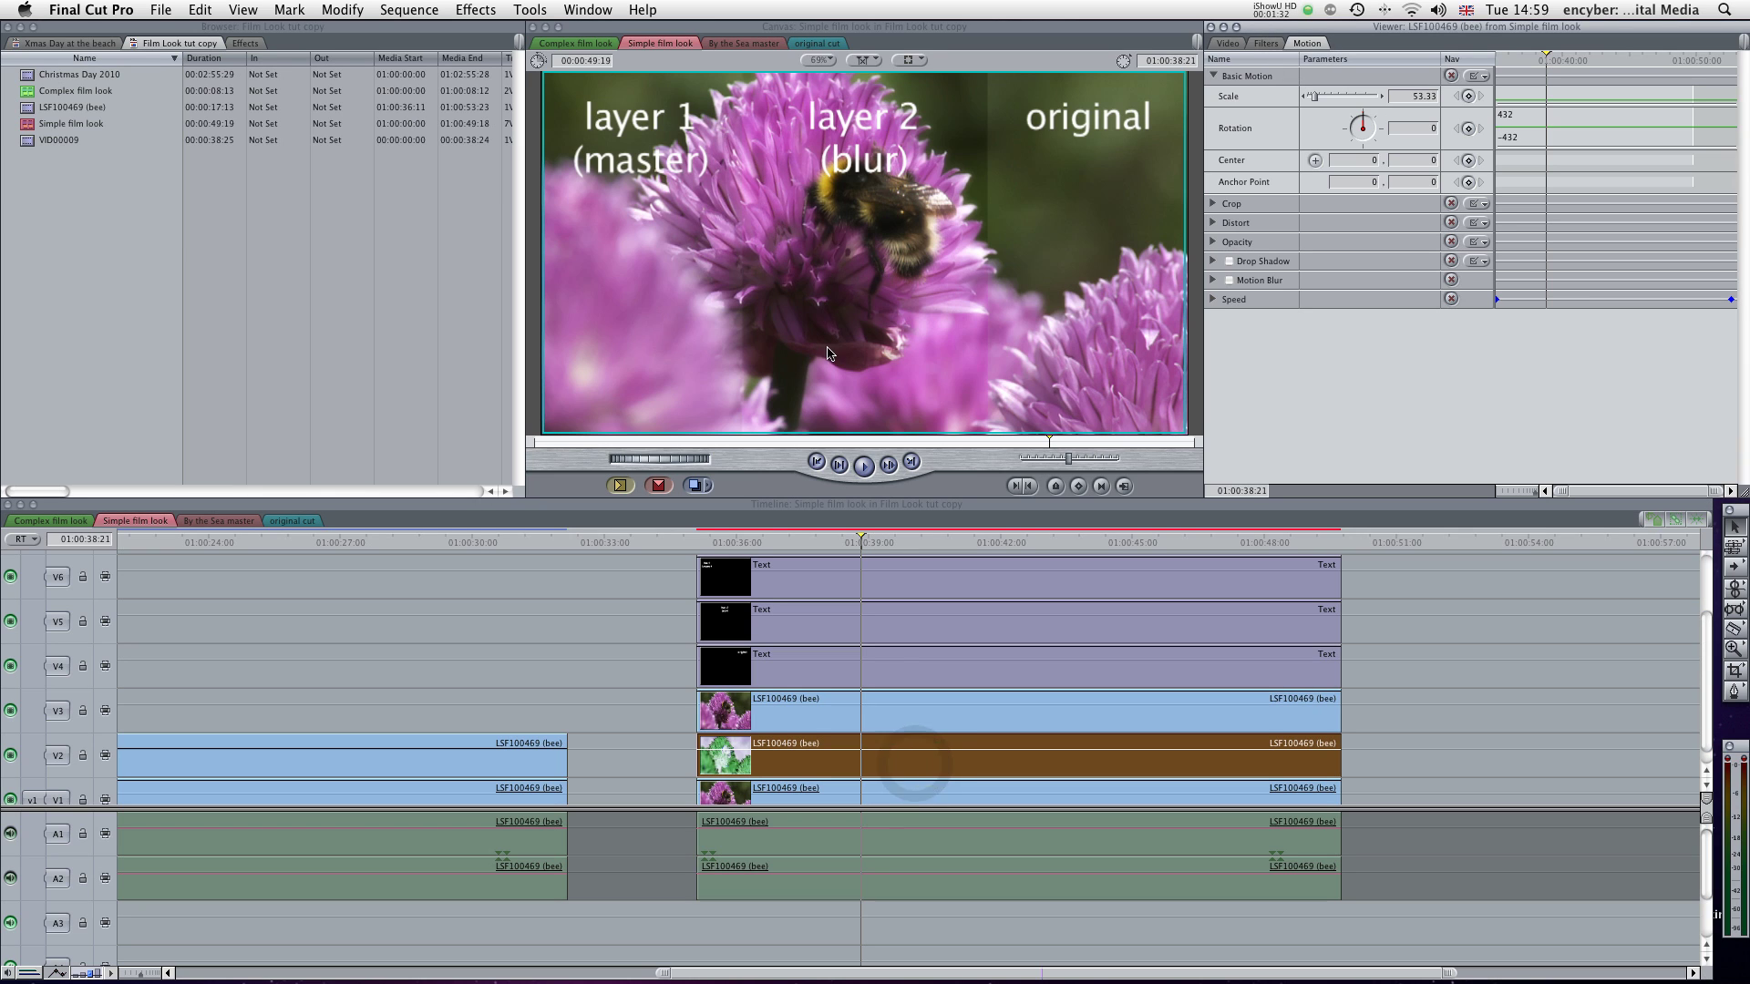
{"action": "scroll", "coordinate": [893, 802], "scroll_direction": "down", "scroll_amount": 2}
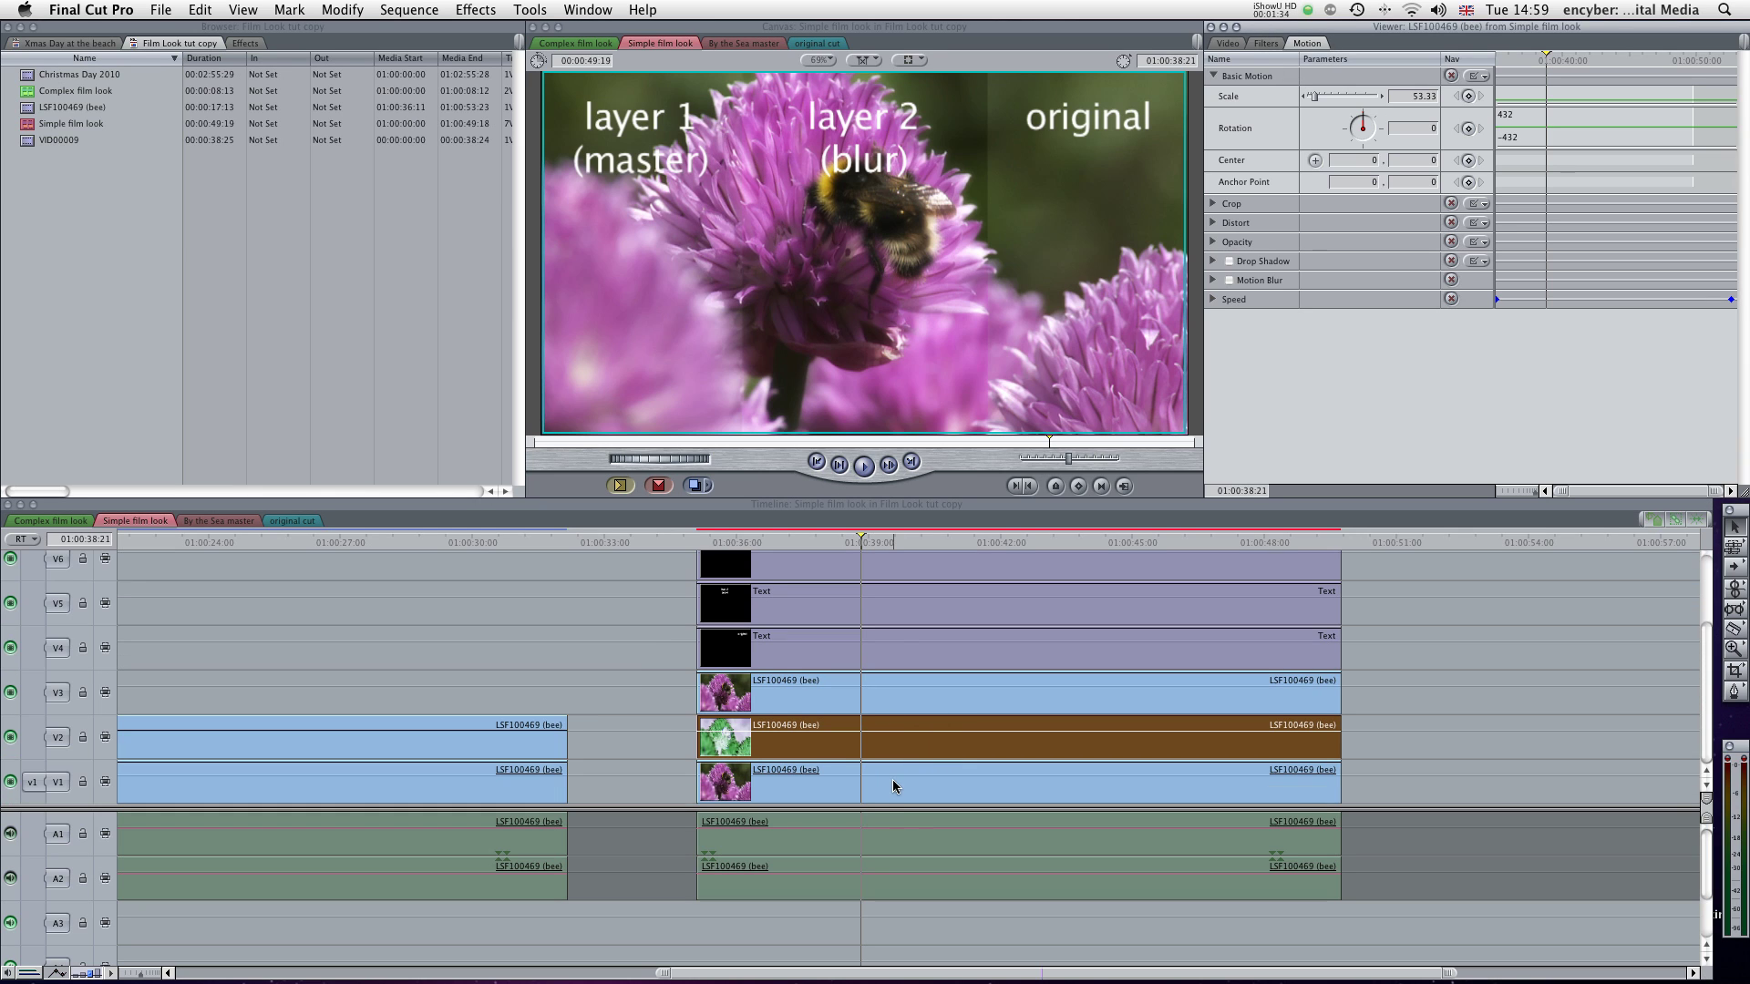
{"action": "double_click", "coordinate": [893, 786]}
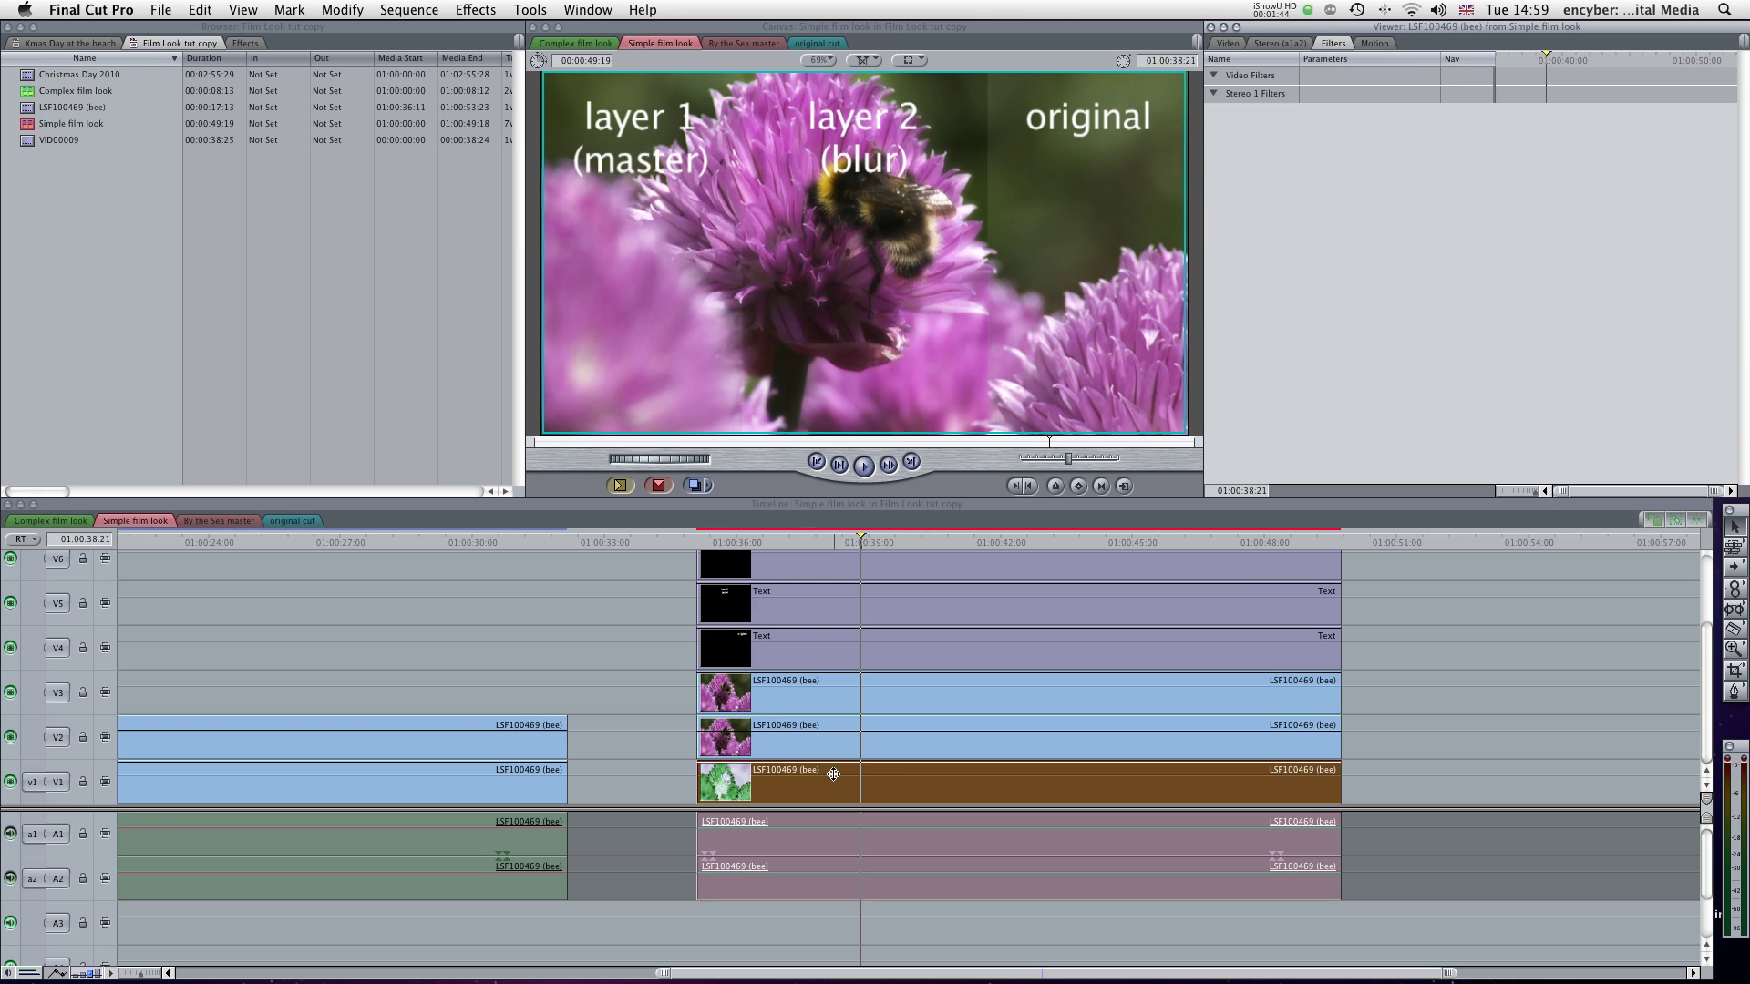
{"action": "left_click", "coordinate": [475, 7]}
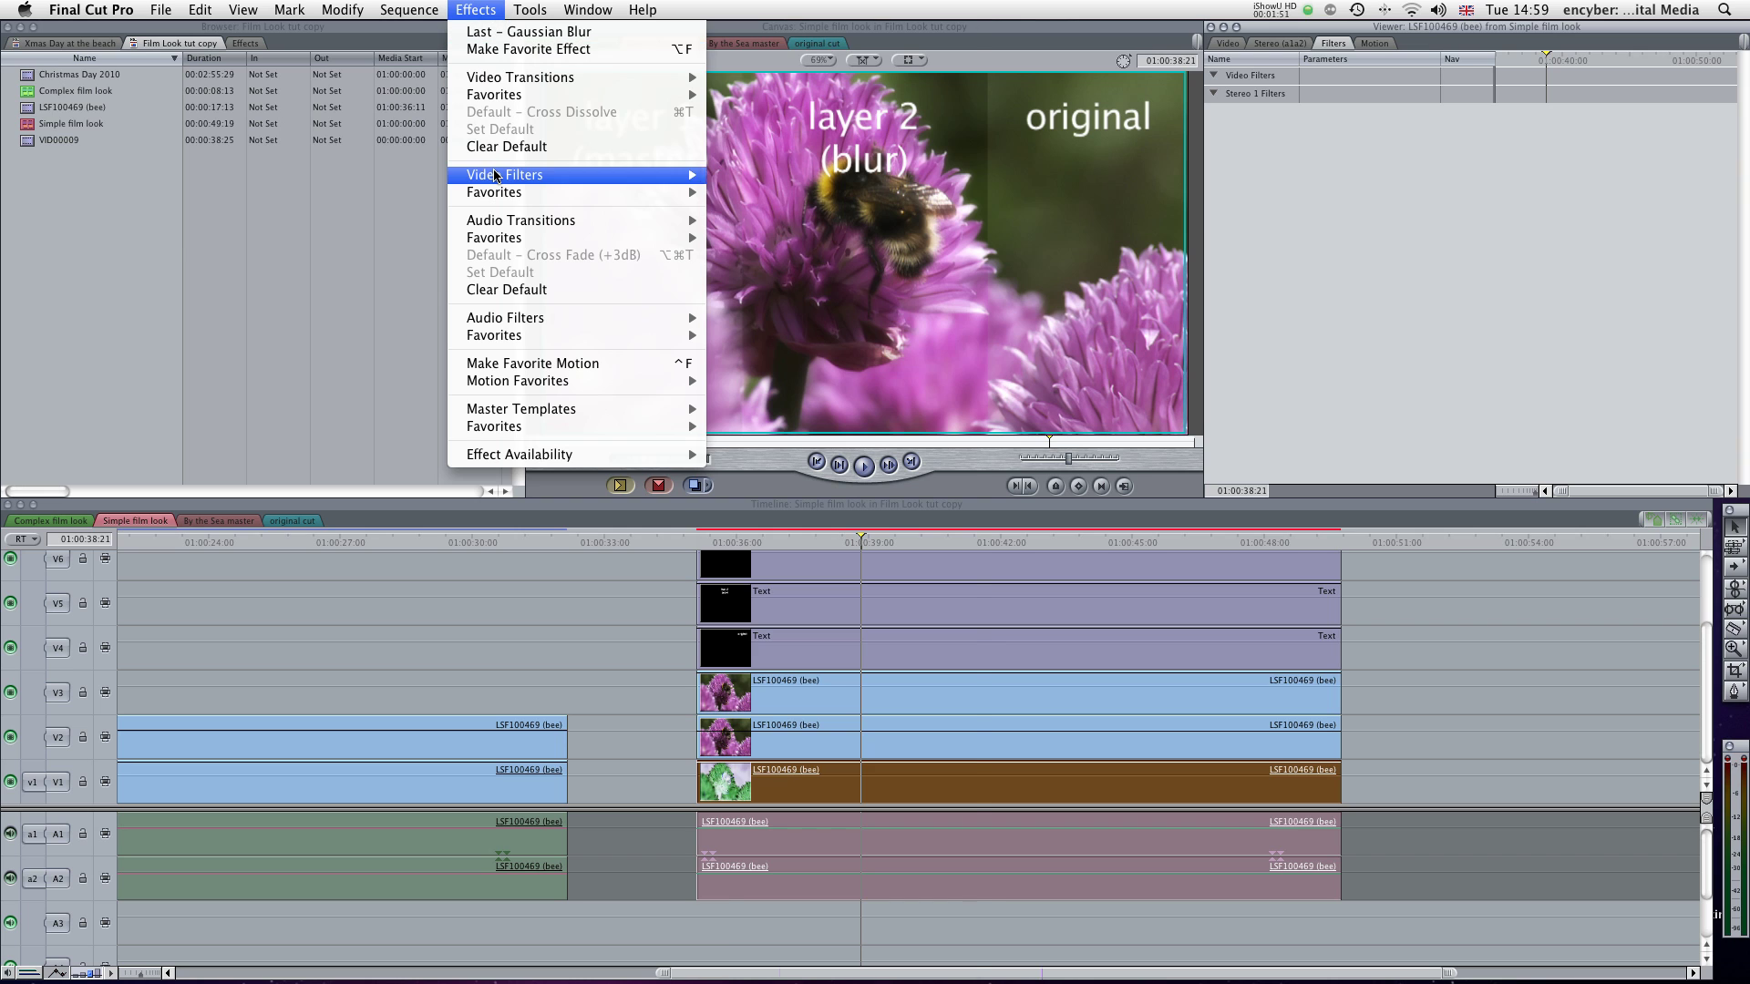
- Apply Stylize > Add Noise to the V1 clip, type Gaussian Noise (Film Grain), amount 0.1
{"action": "mouse_move", "coordinate": [497, 175]}
{"action": "mouse_move", "coordinate": [941, 903]}
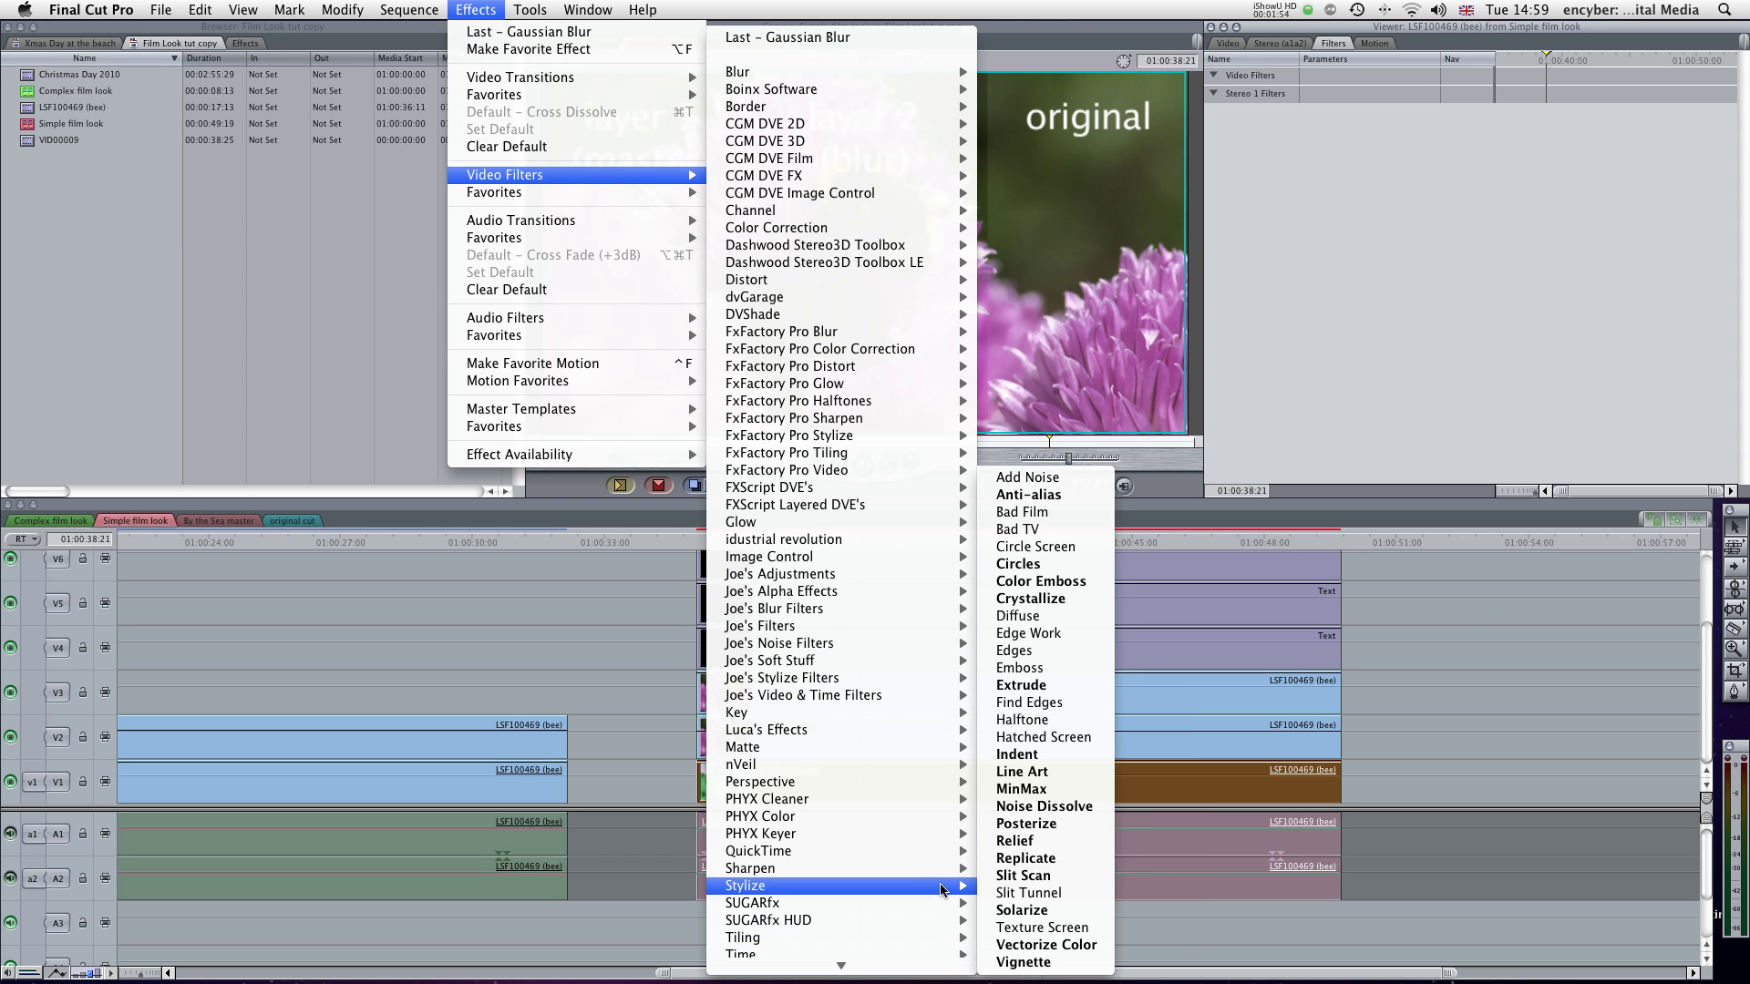
{"action": "left_click", "coordinate": [1068, 477]}
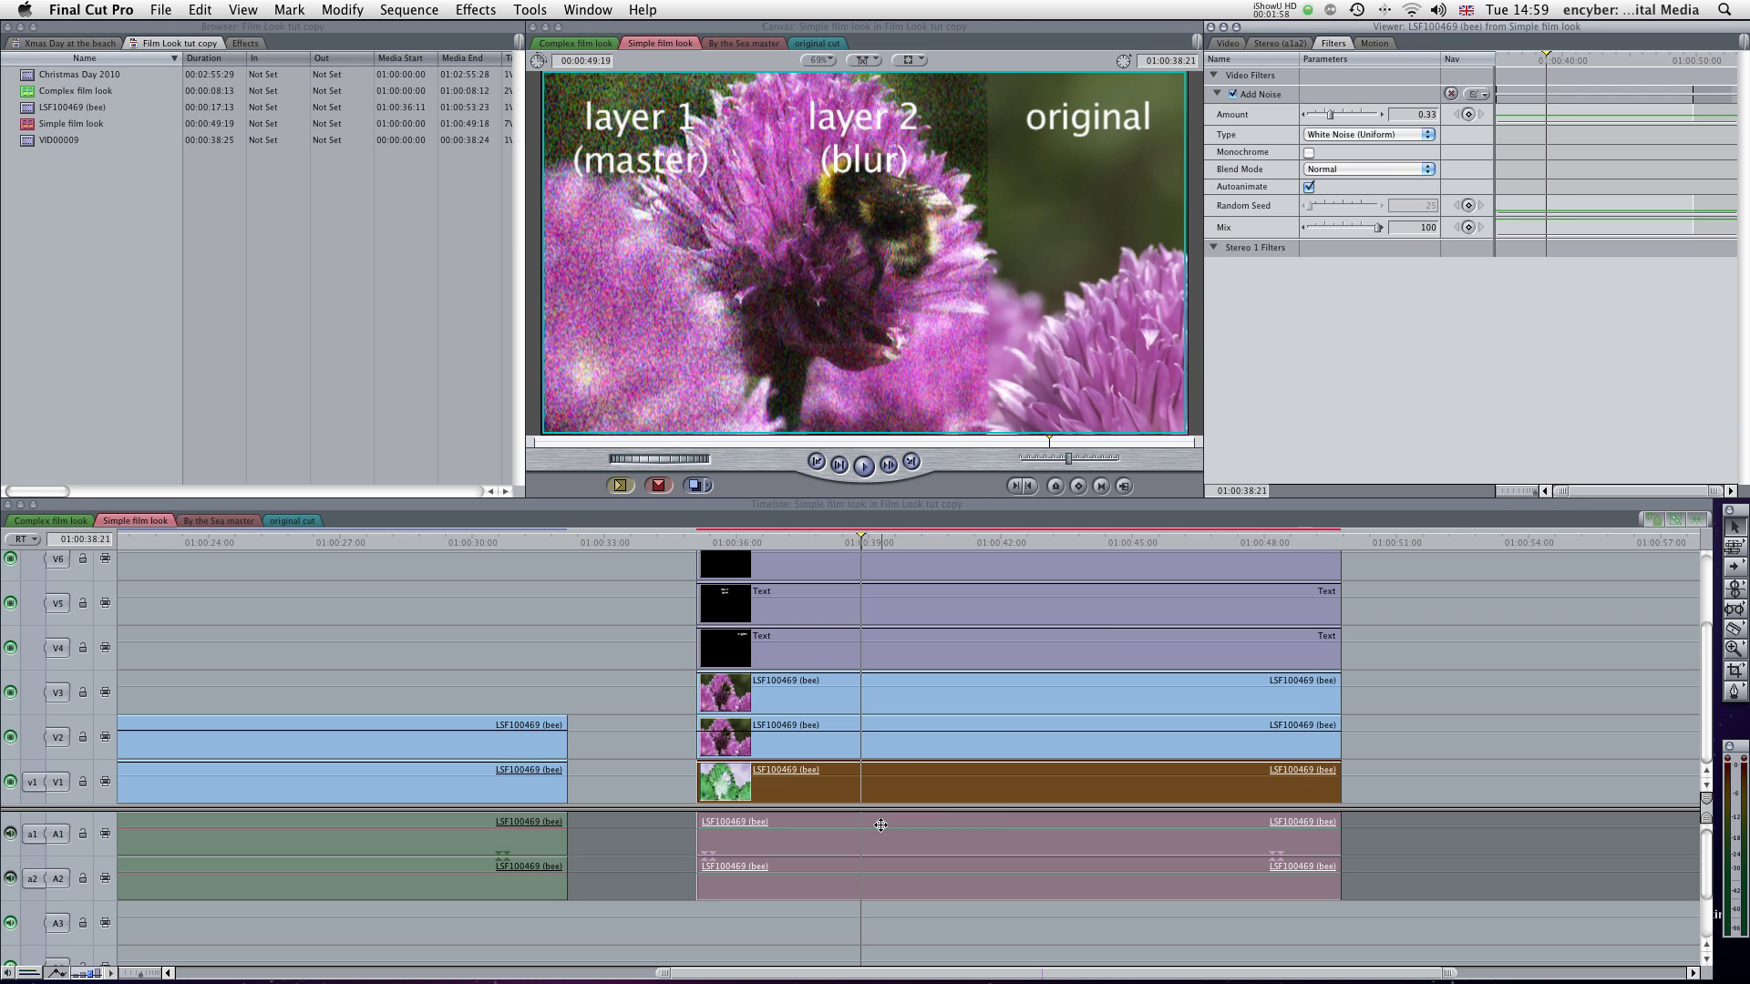
{"action": "left_click", "coordinate": [1369, 139]}
{"action": "left_click", "coordinate": [1369, 148]}
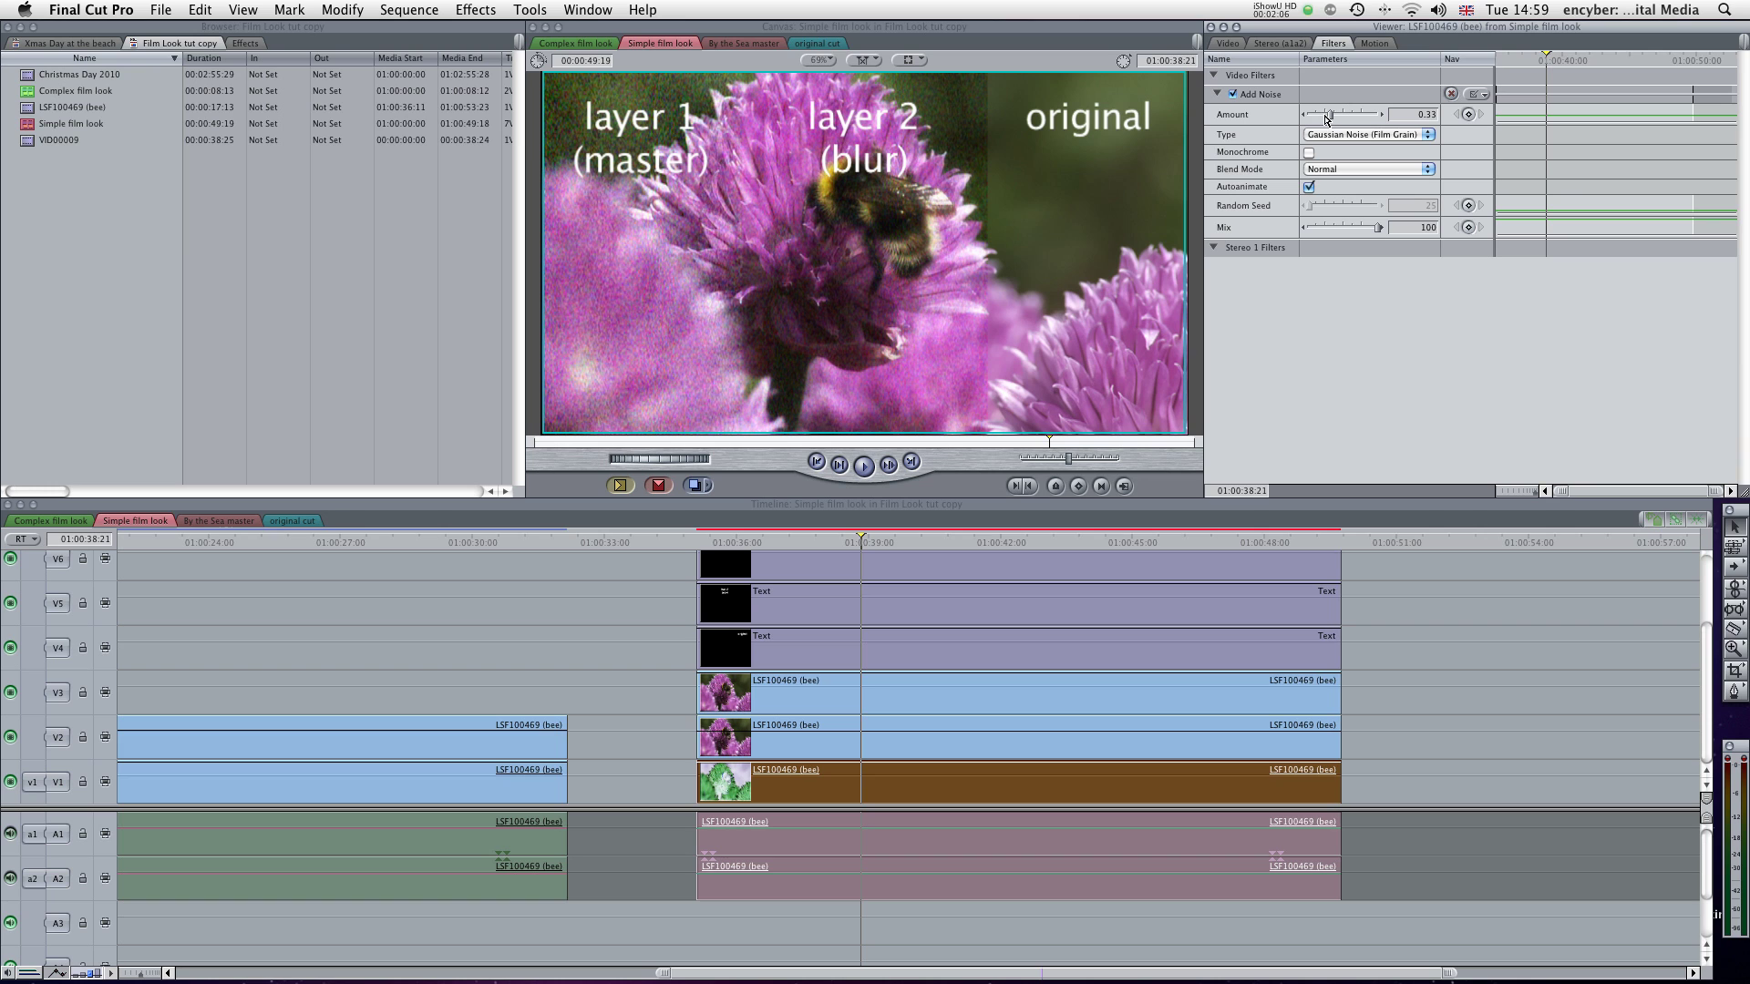
{"action": "left_click_drag", "start_coordinate": [1327, 119], "coordinate": [1318, 117]}
{"action": "left_click_drag", "start_coordinate": [1319, 119], "coordinate": [1314, 119]}
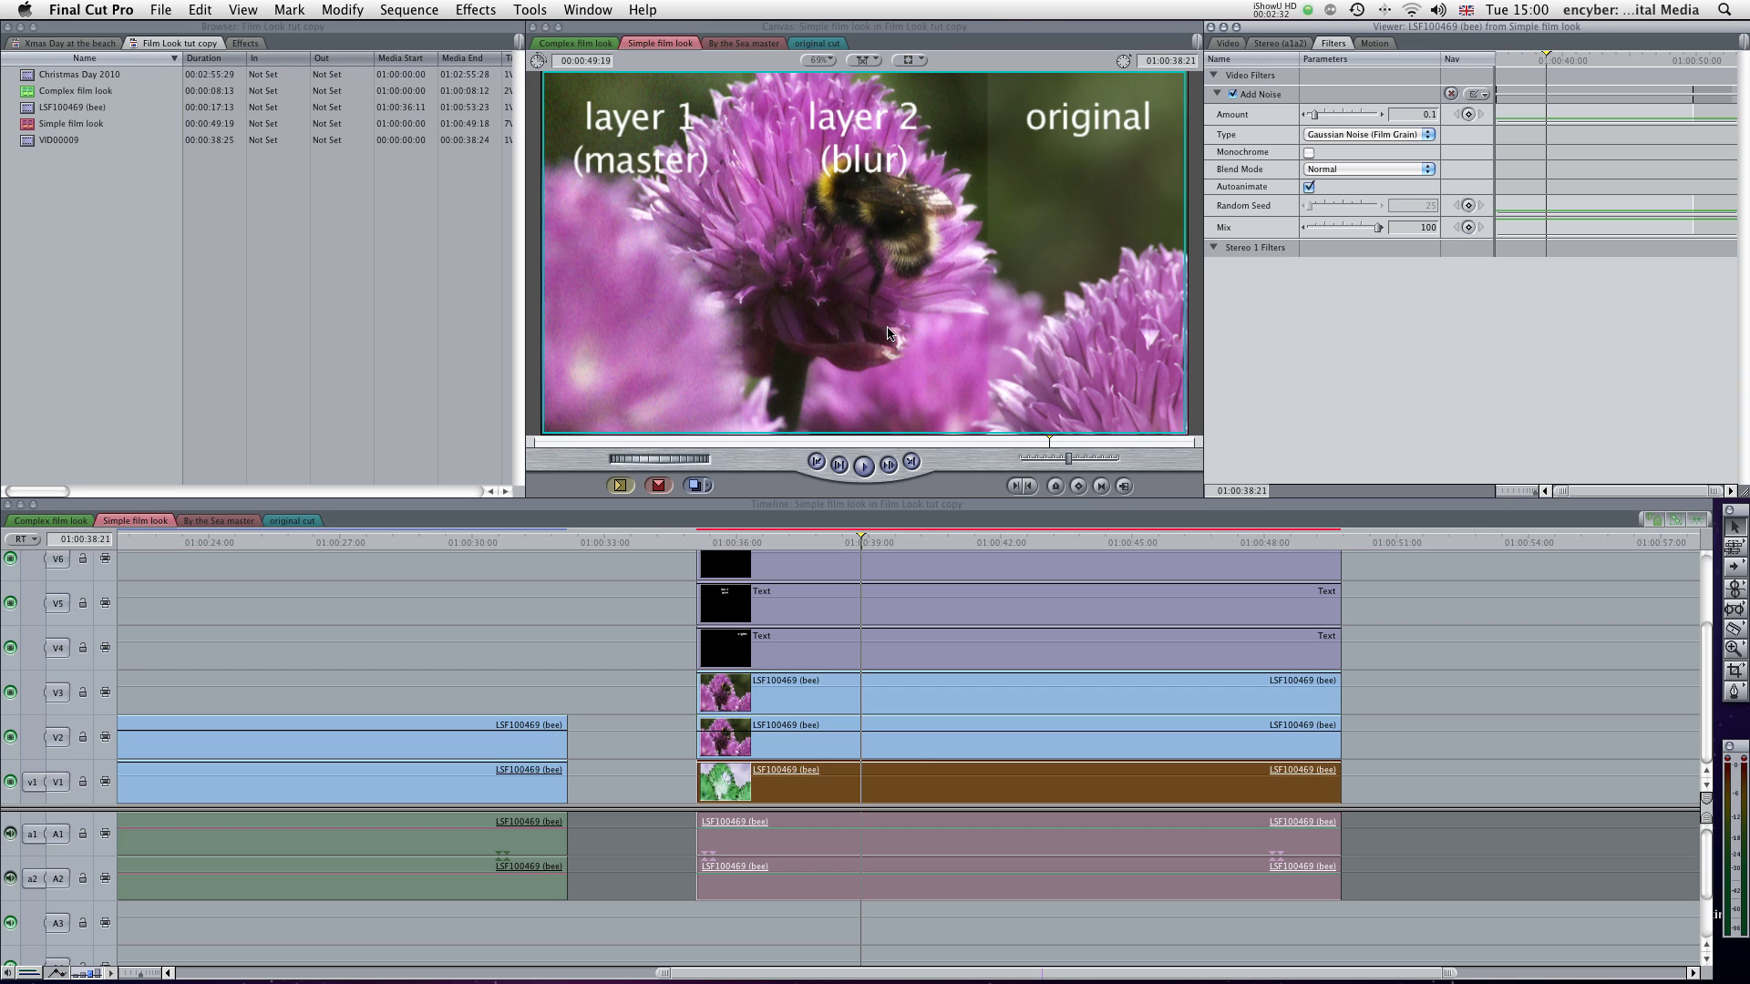
{"action": "left_click", "coordinate": [915, 727]}
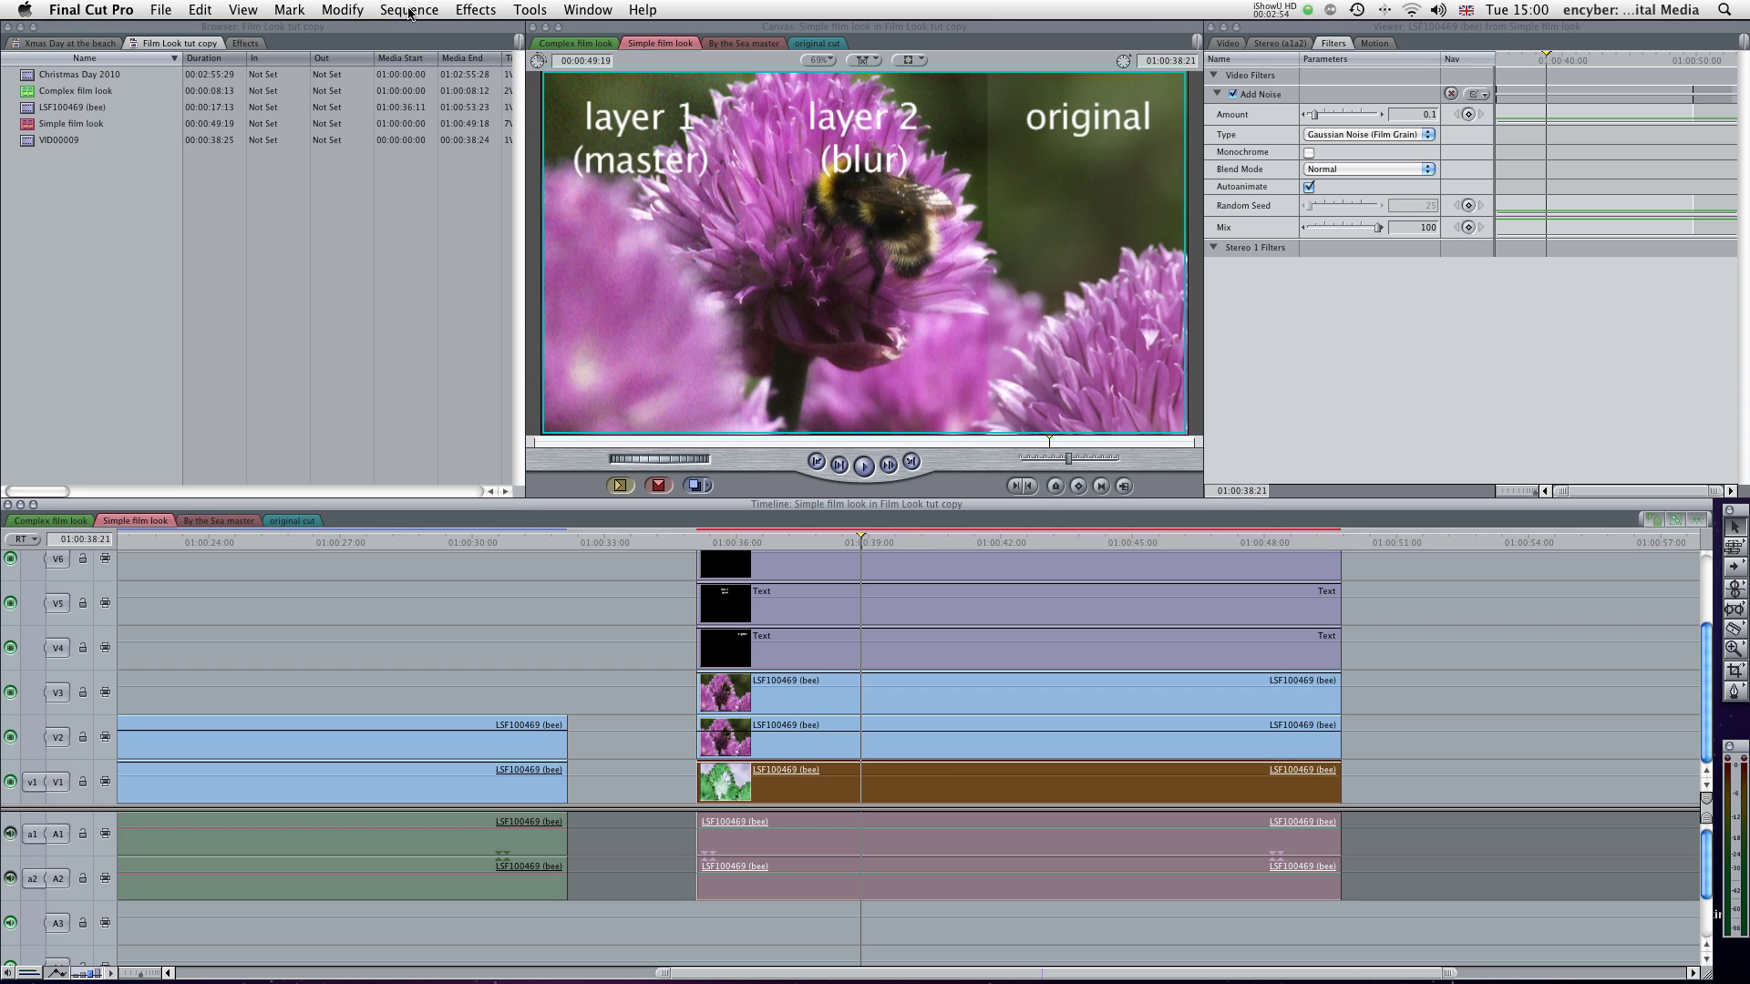
- Add a Tint filter to the master V1 bee clip
{"action": "left_click", "coordinate": [475, 9]}
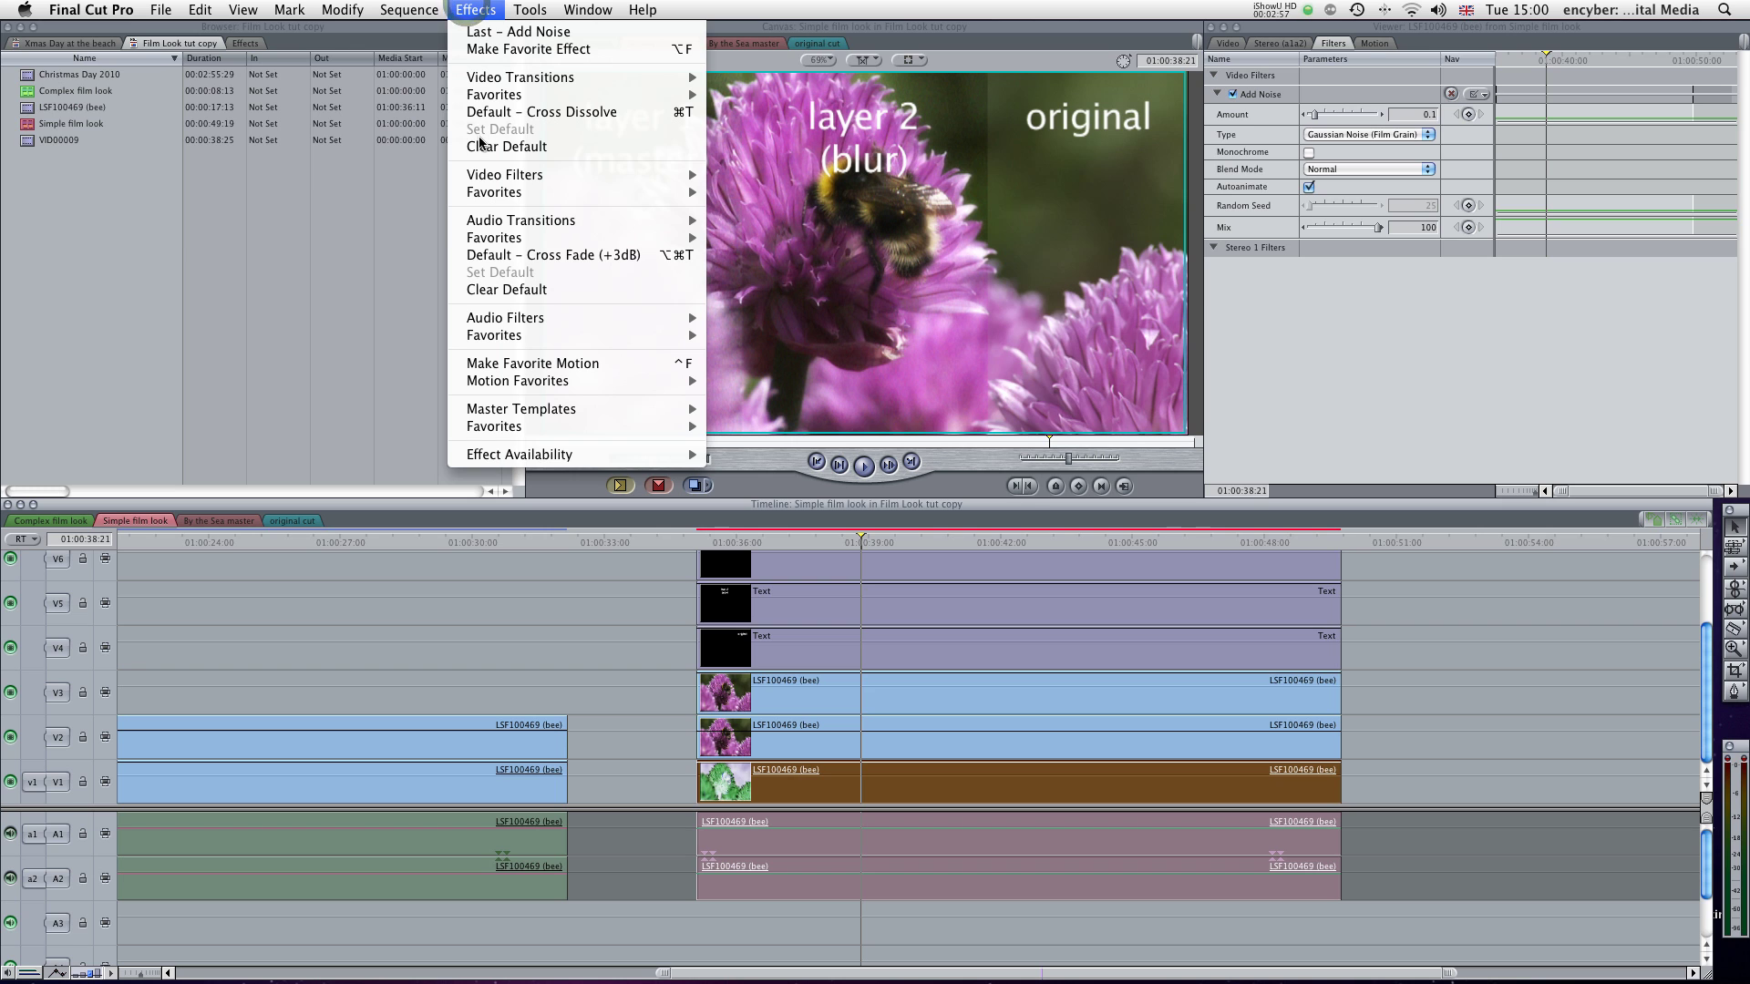
{"action": "mouse_move", "coordinate": [679, 175]}
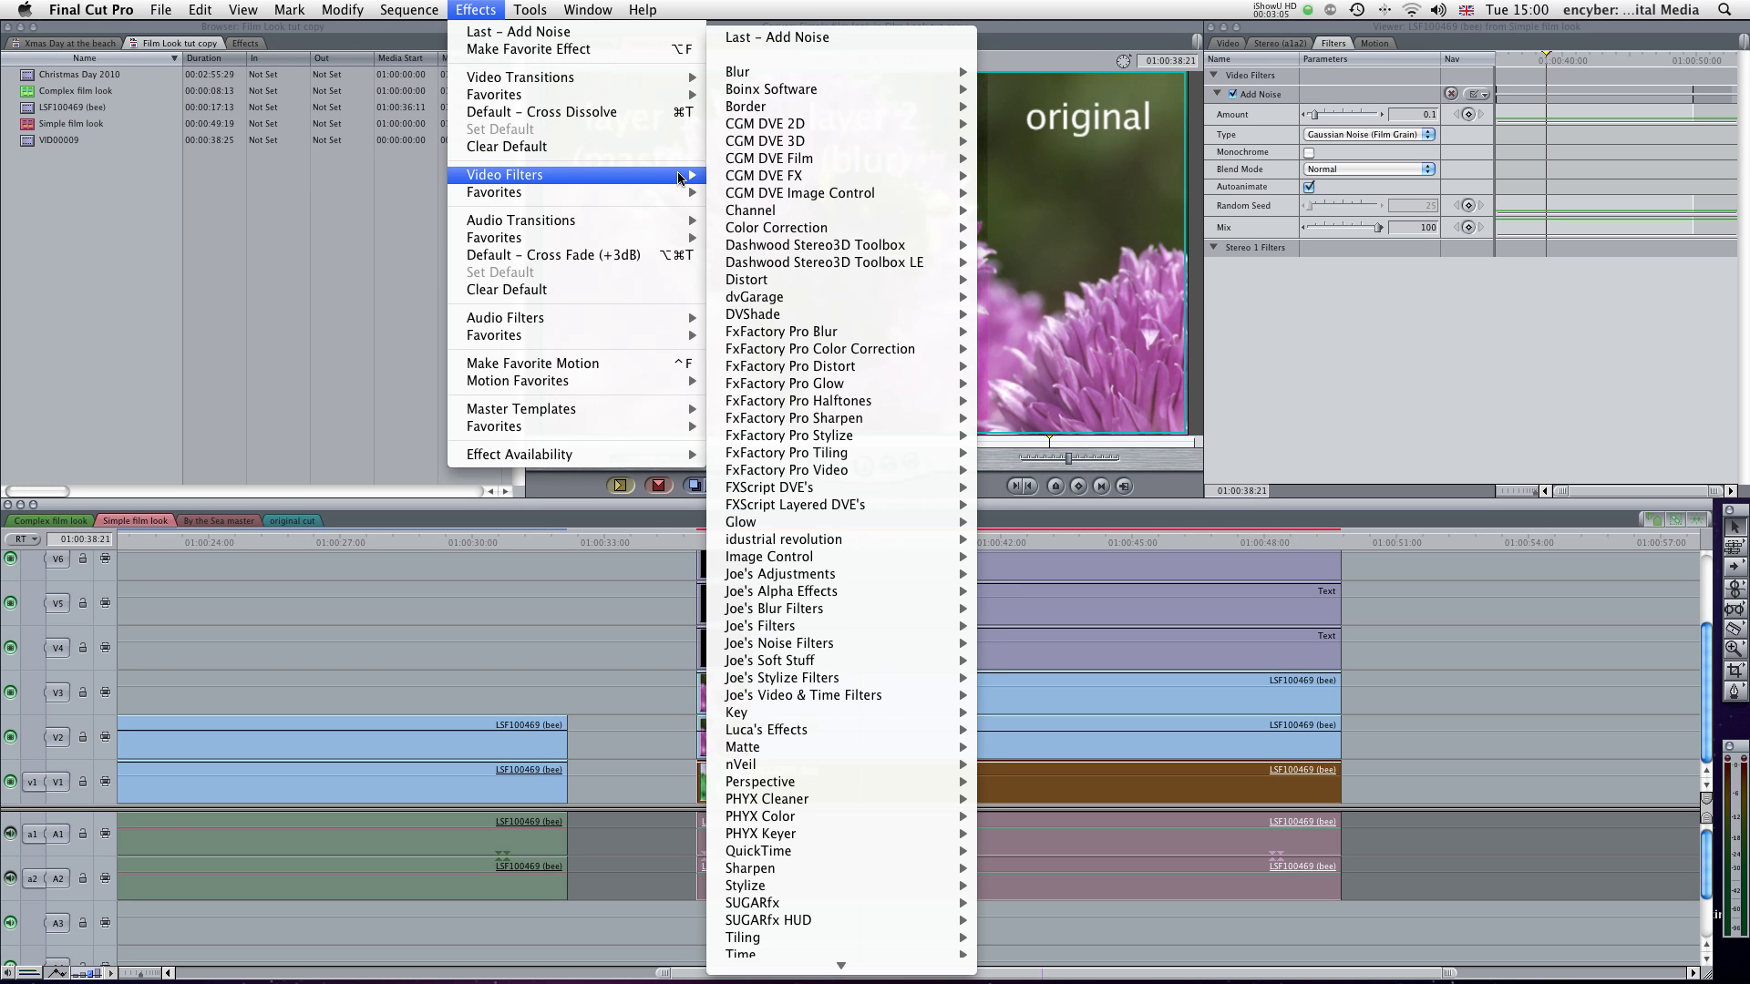
{"action": "mouse_move", "coordinate": [768, 187]}
{"action": "mouse_move", "coordinate": [815, 561]}
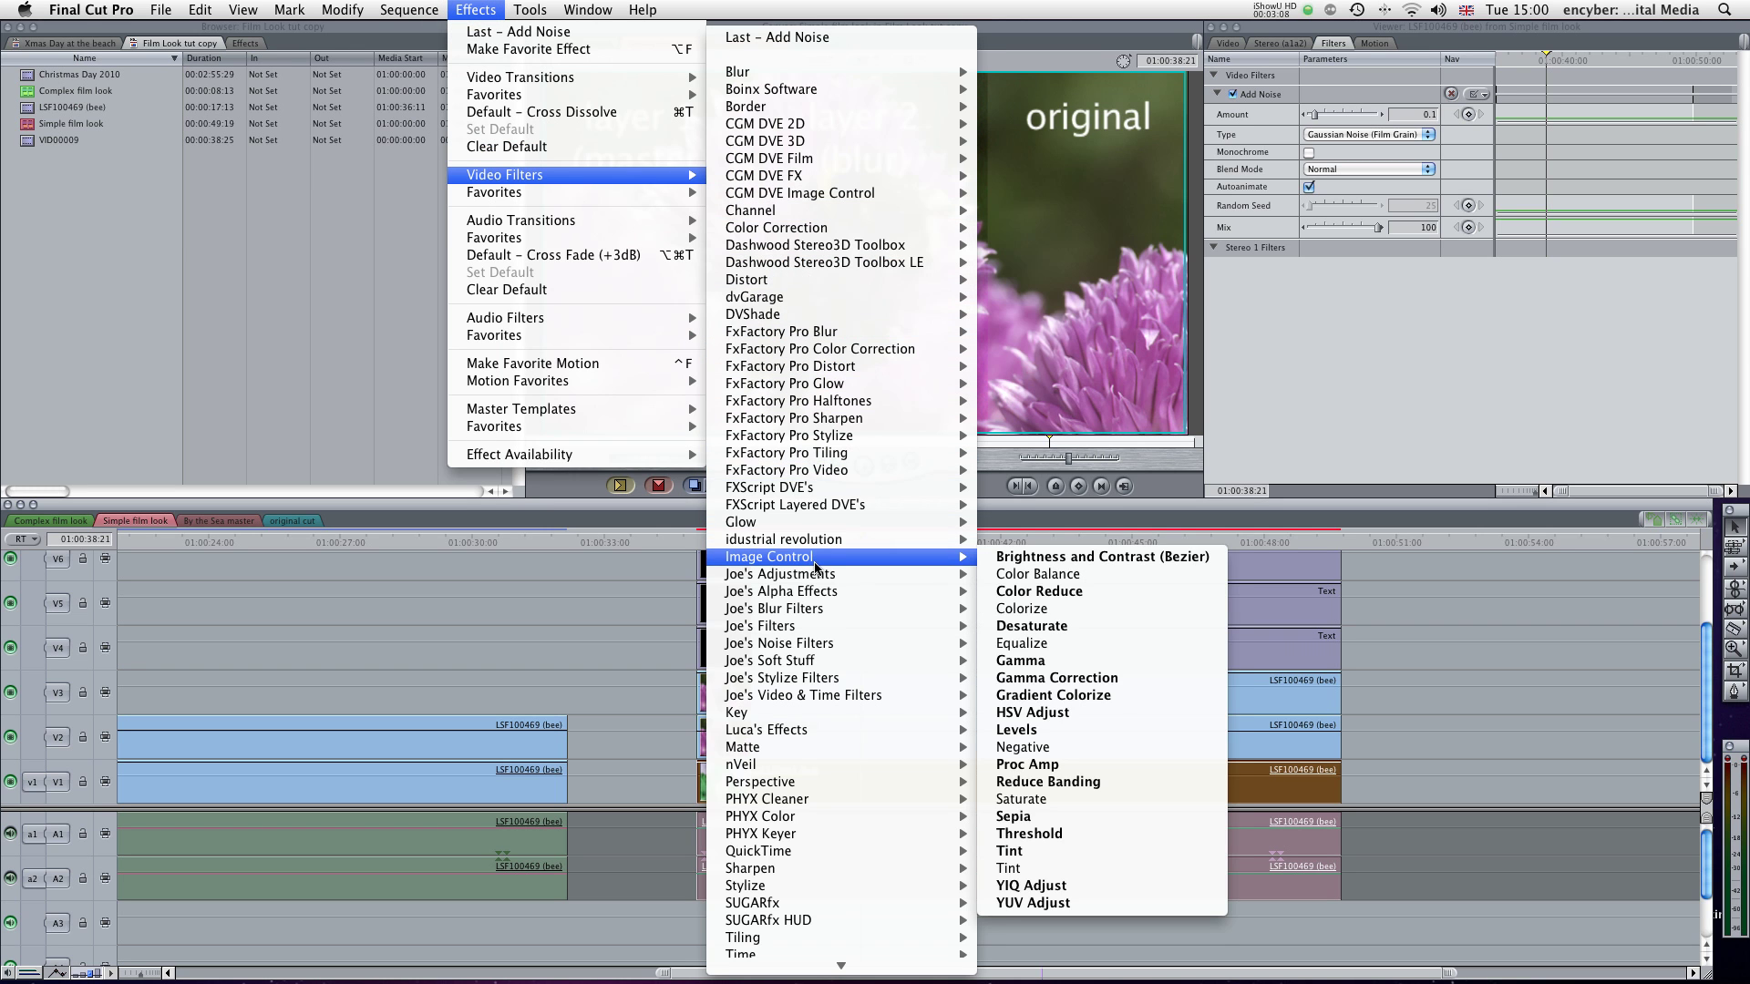
{"action": "left_click", "coordinate": [1094, 850]}
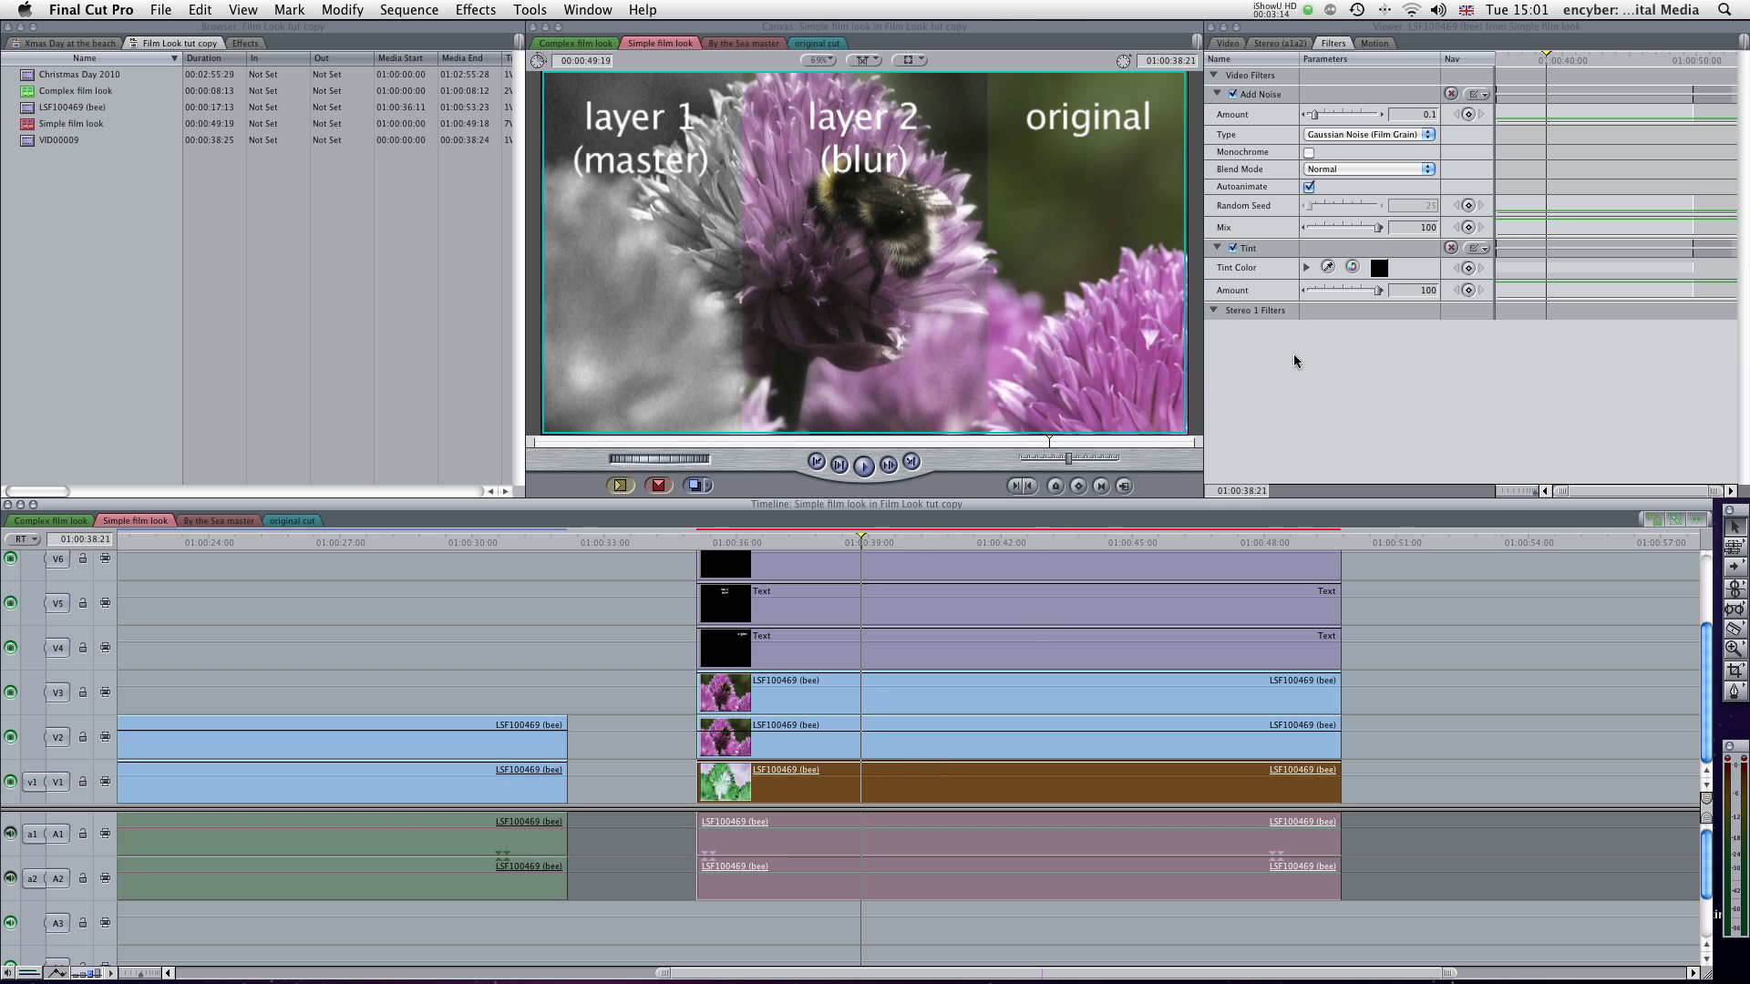
- Set the Tint Color in the colour picker to the flesh tone RGB 210/181/165
{"action": "left_click", "coordinate": [1380, 270]}
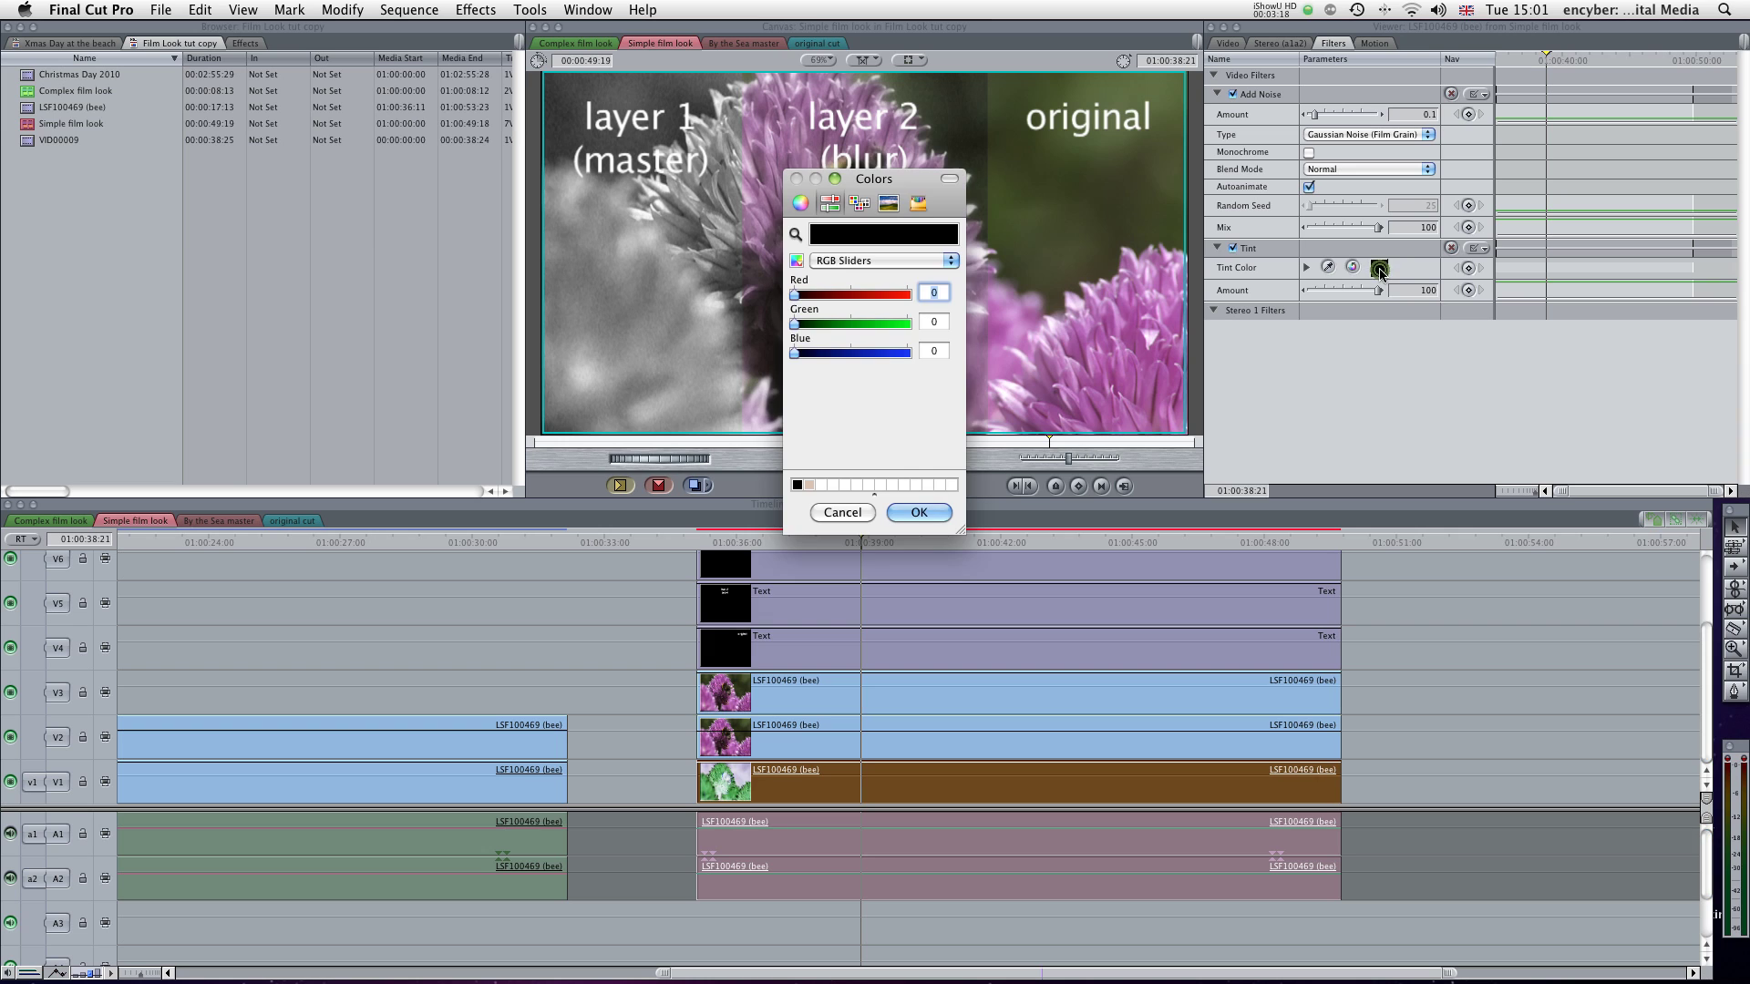
{"action": "left_click", "coordinate": [808, 485]}
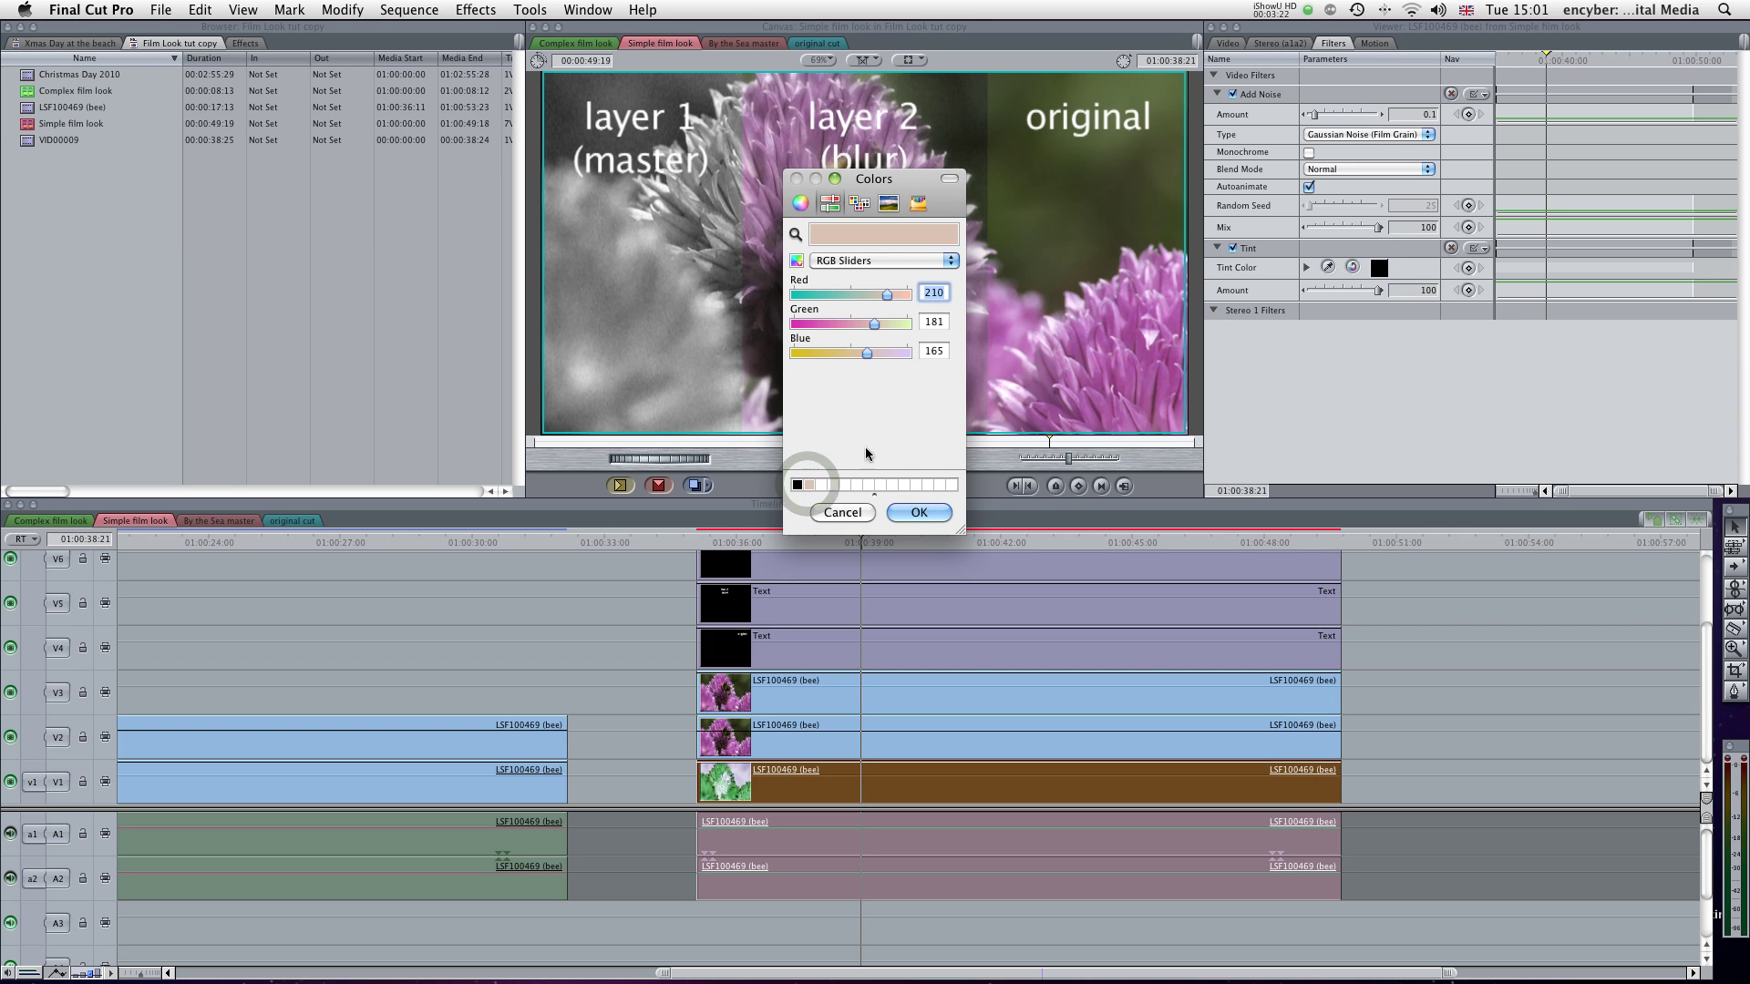
{"action": "left_click", "coordinate": [876, 298]}
{"action": "left_click", "coordinate": [880, 354]}
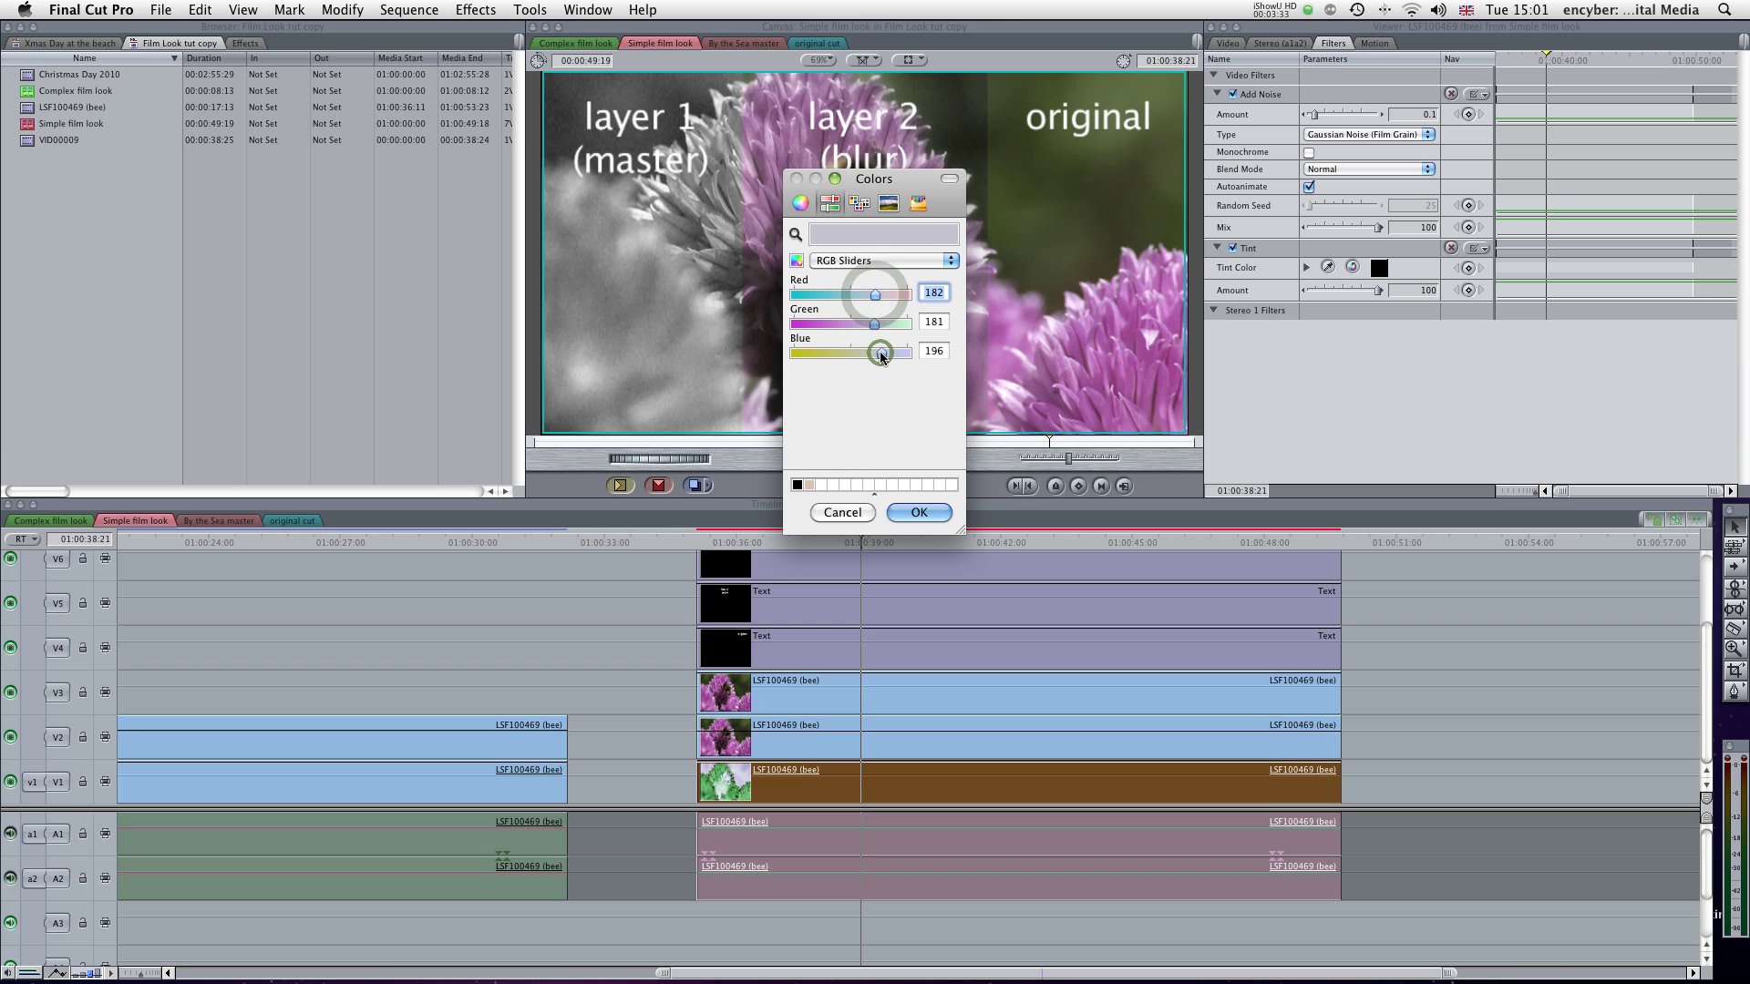
{"action": "left_click", "coordinate": [882, 354]}
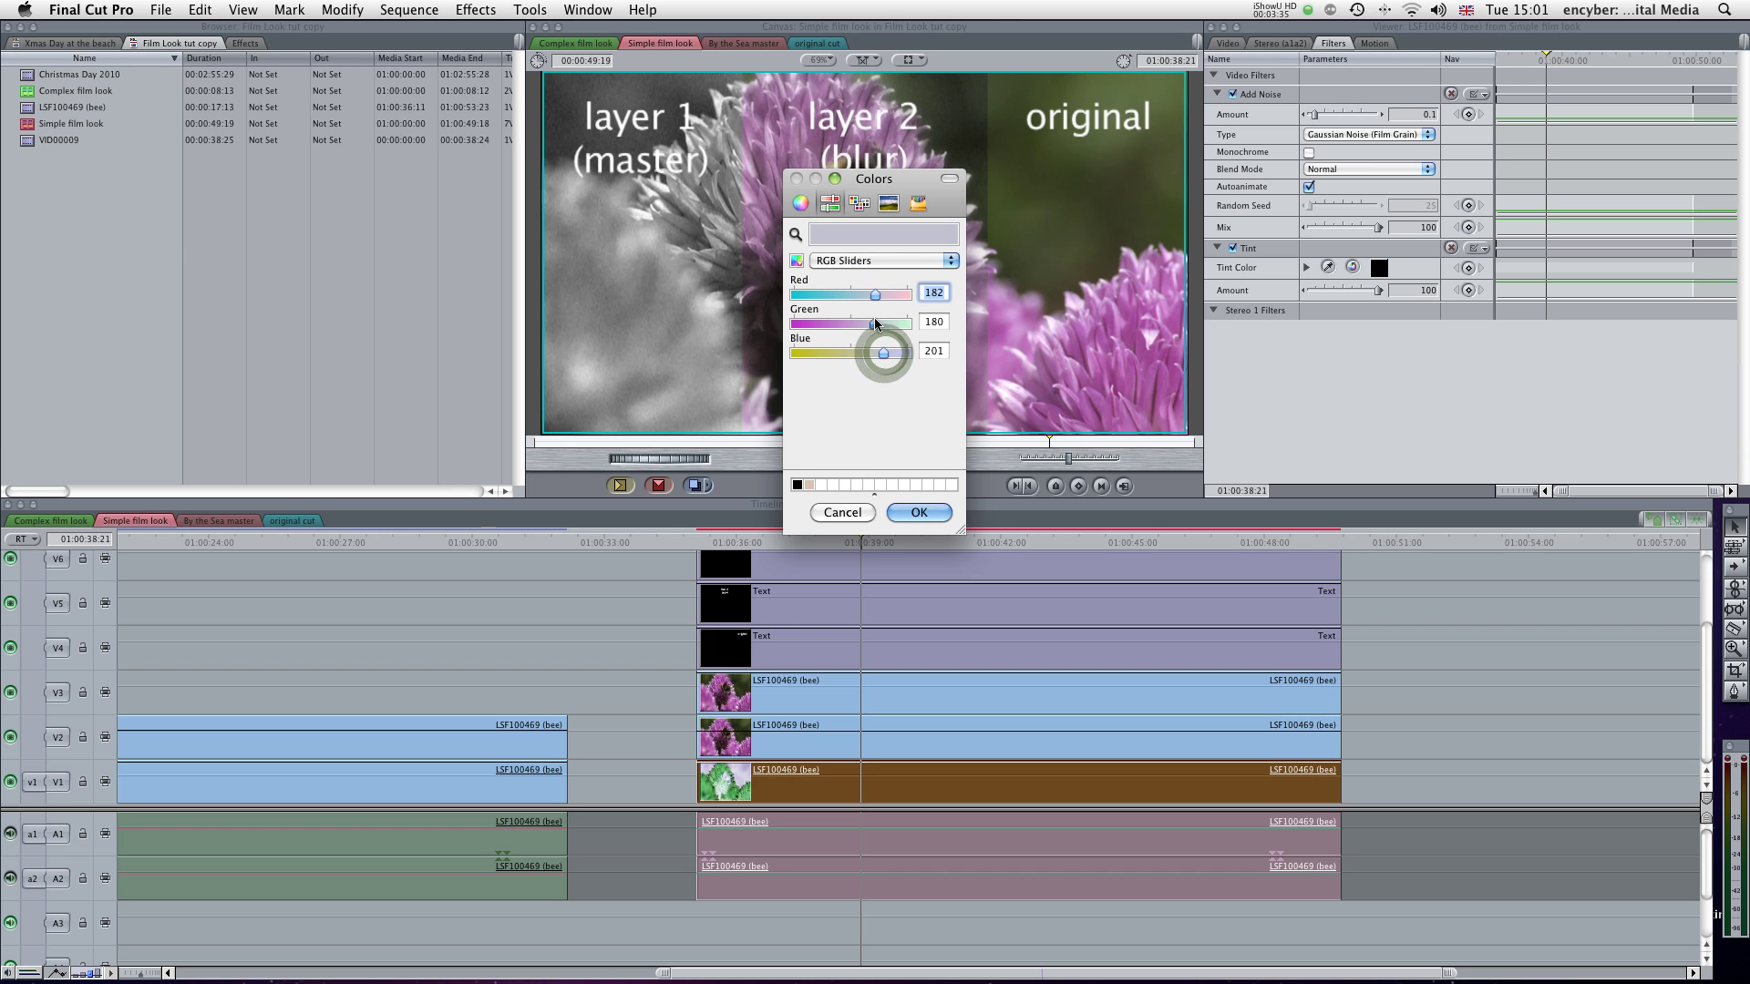
{"action": "left_click", "coordinate": [866, 296]}
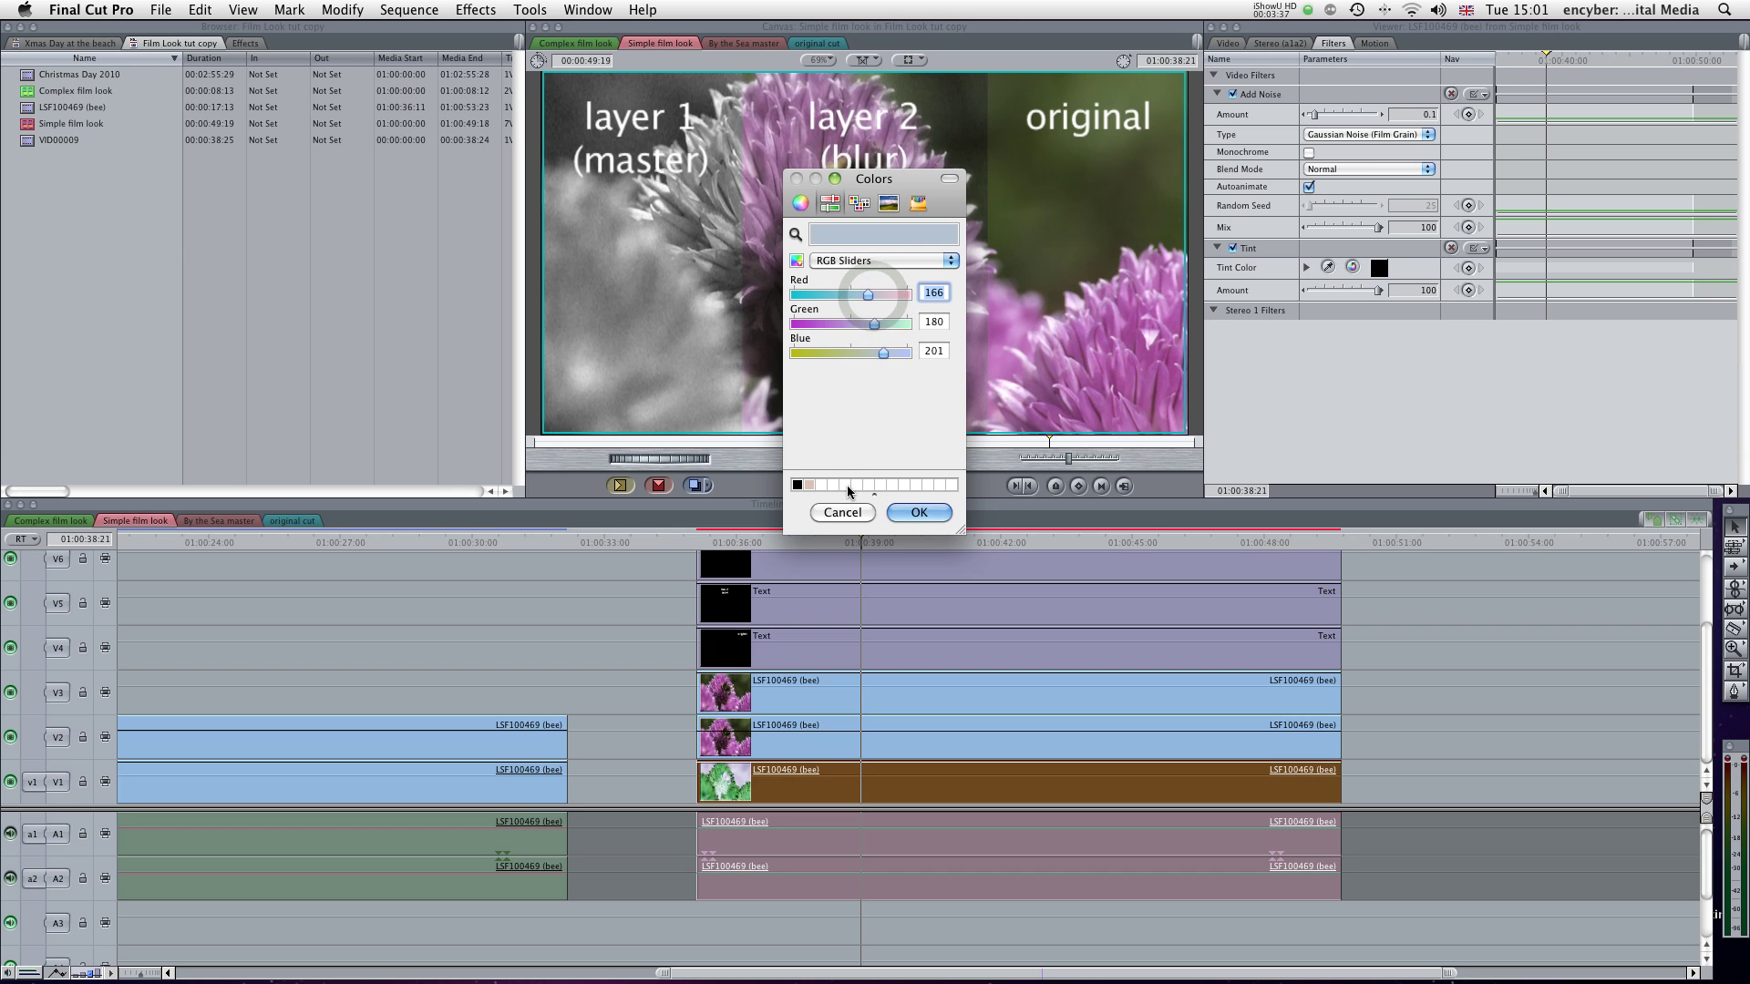
{"action": "left_click", "coordinate": [808, 485]}
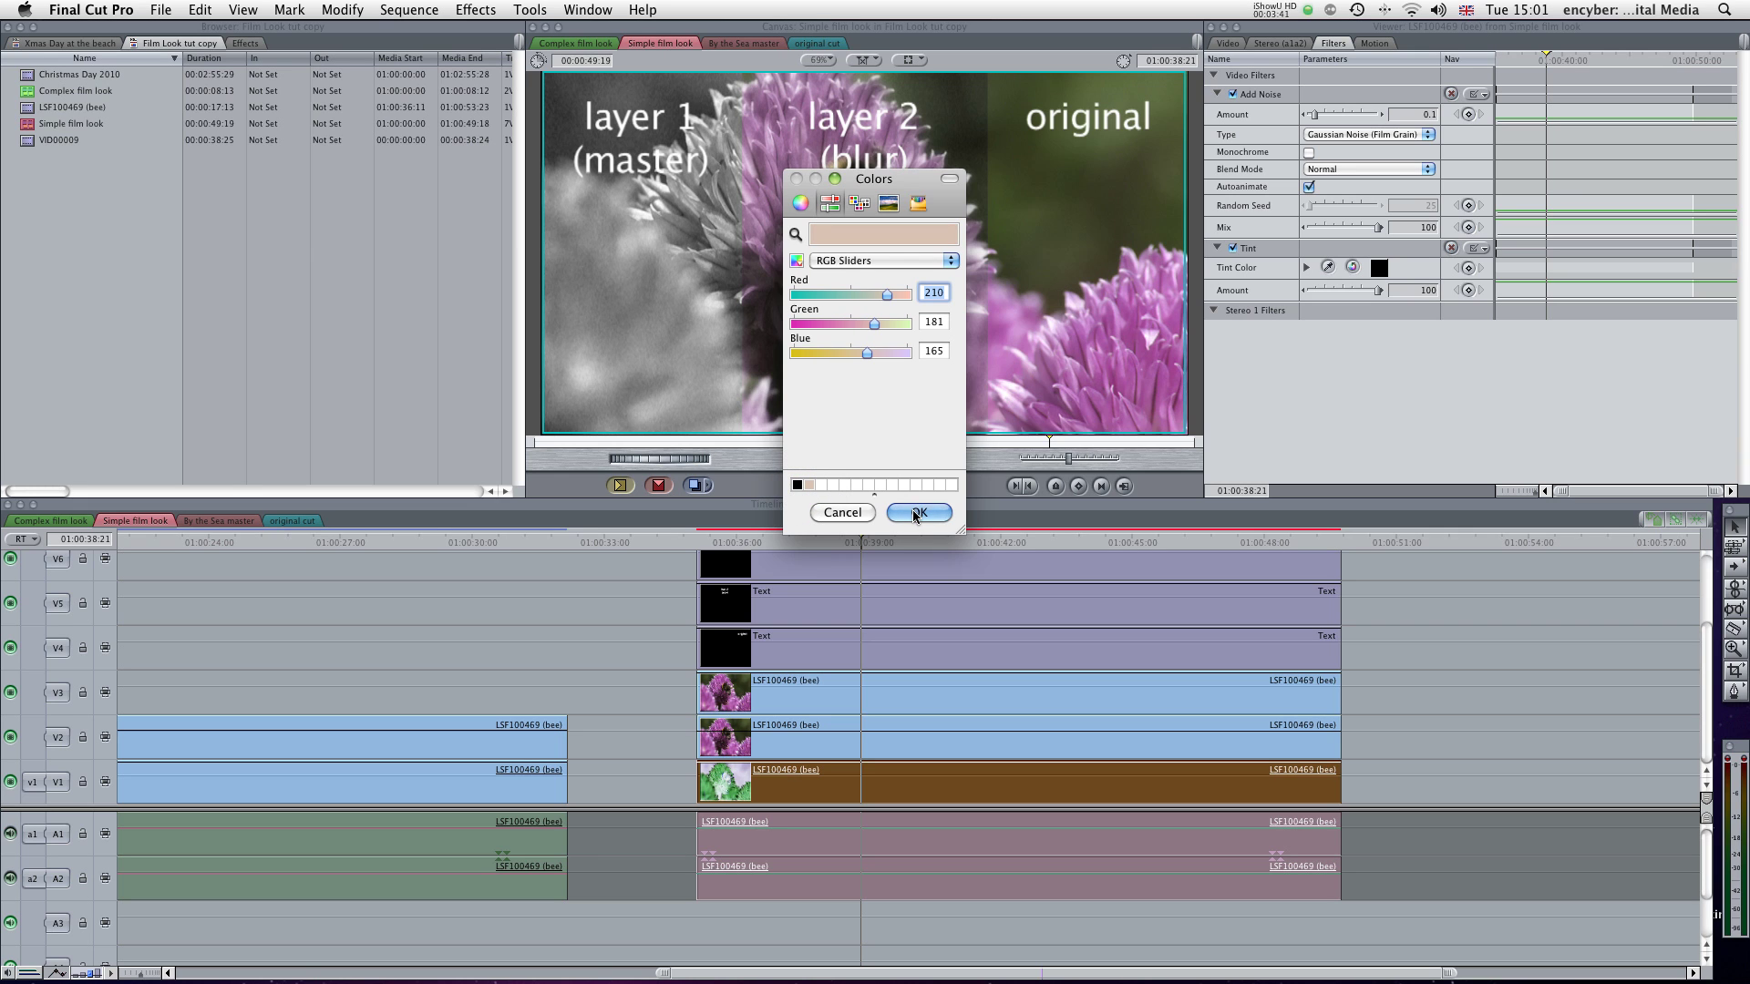
- Confirm the 210/181/165 tint colour and lower the Tint Amount to 81
{"action": "left_click", "coordinate": [916, 513]}
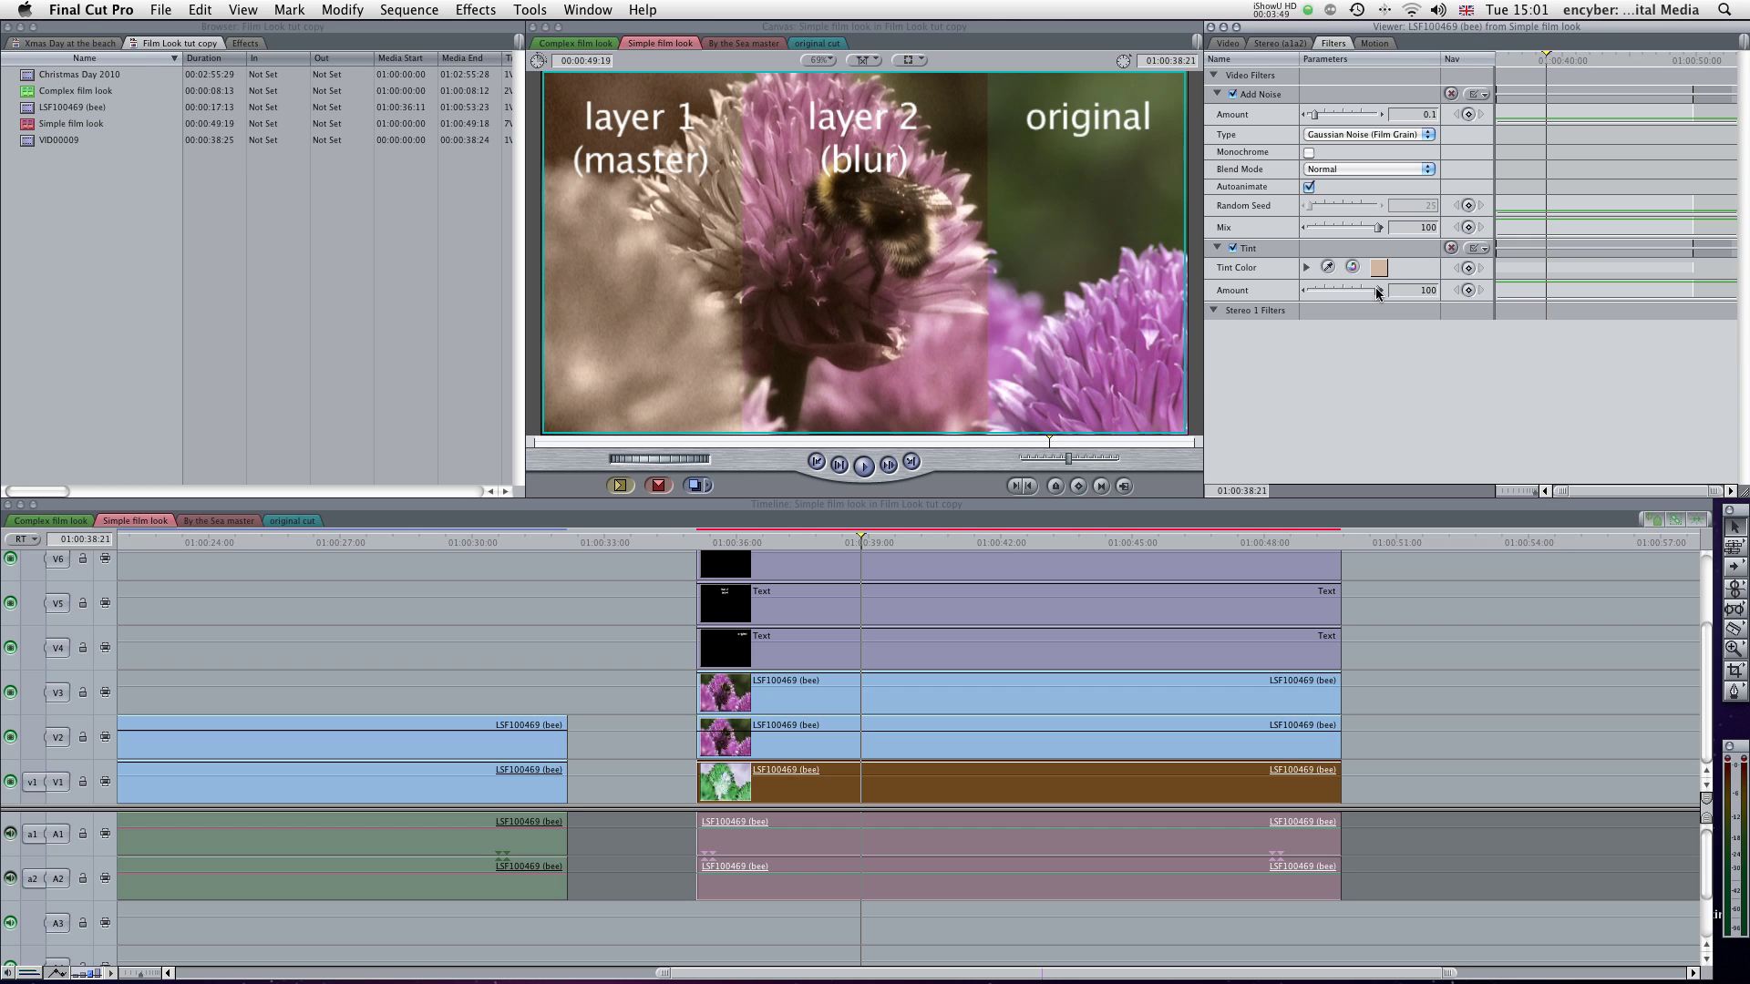
{"action": "left_click_drag", "start_coordinate": [1370, 288], "coordinate": [1363, 288]}
{"action": "left_click_drag", "start_coordinate": [1363, 290], "coordinate": [1366, 294]}
- Preview the tinted clip, reopen the V1 clip, and marquee-select the clips on V3–V6
{"action": "left_click_drag", "start_coordinate": [813, 541], "coordinate": [877, 544]}
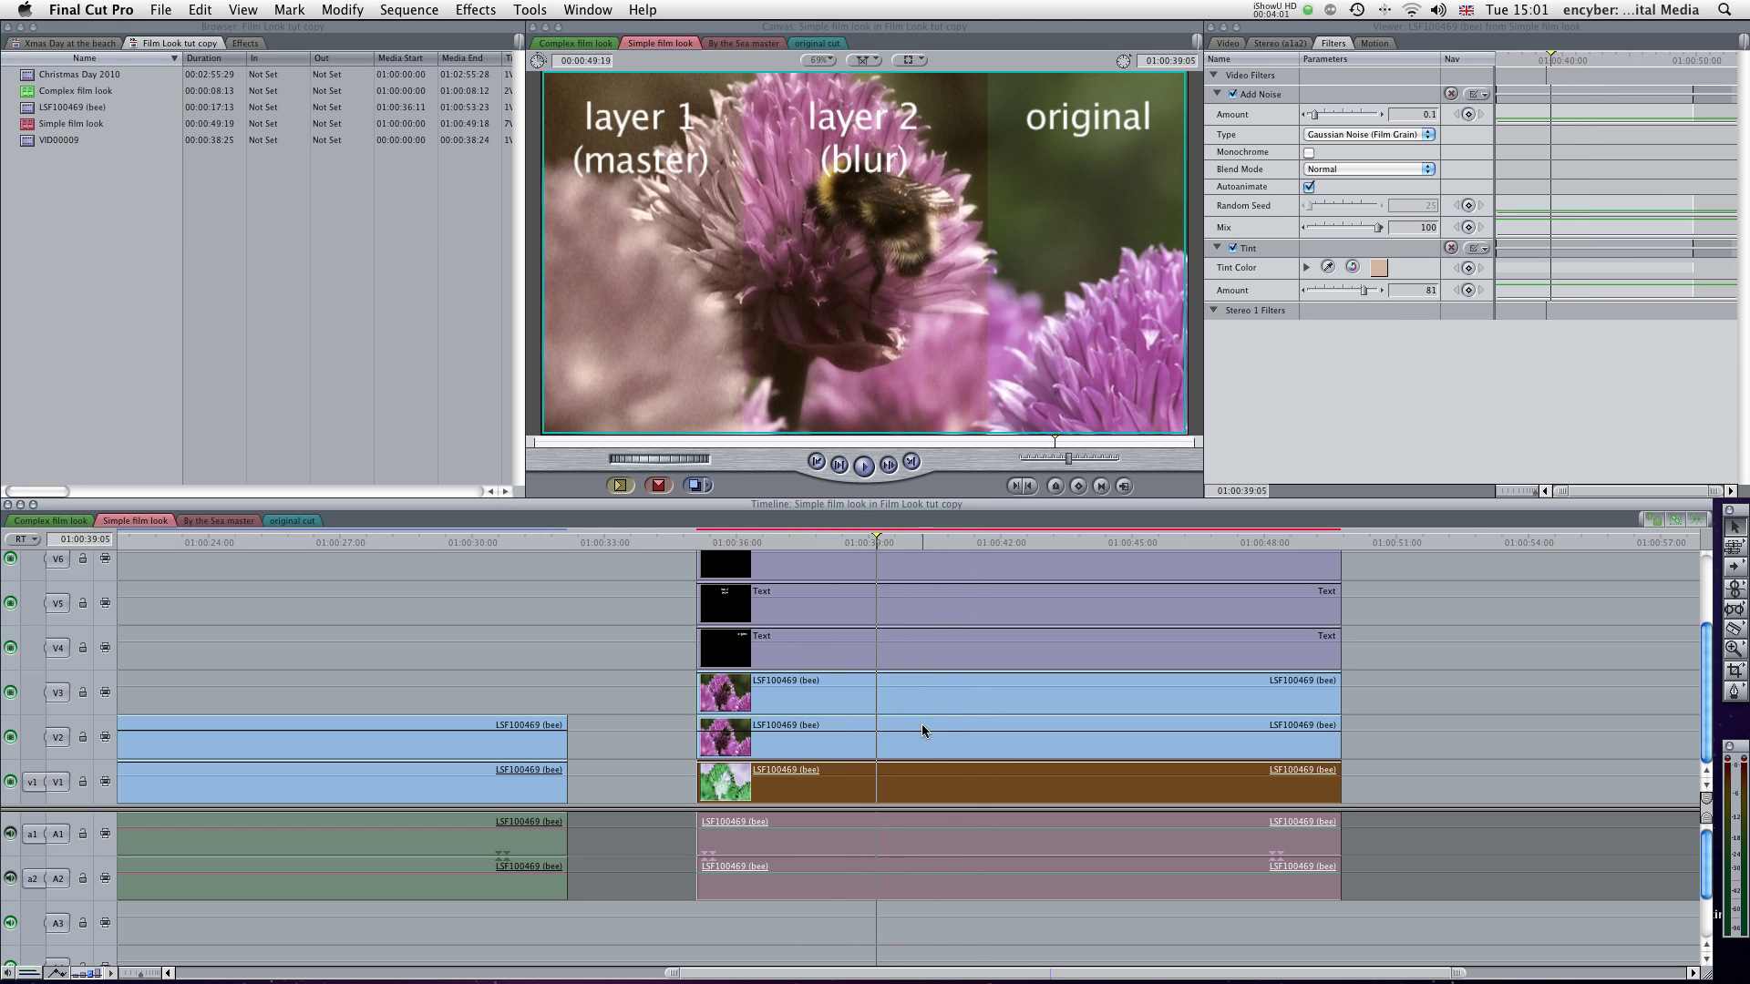
{"action": "double_click", "coordinate": [911, 784]}
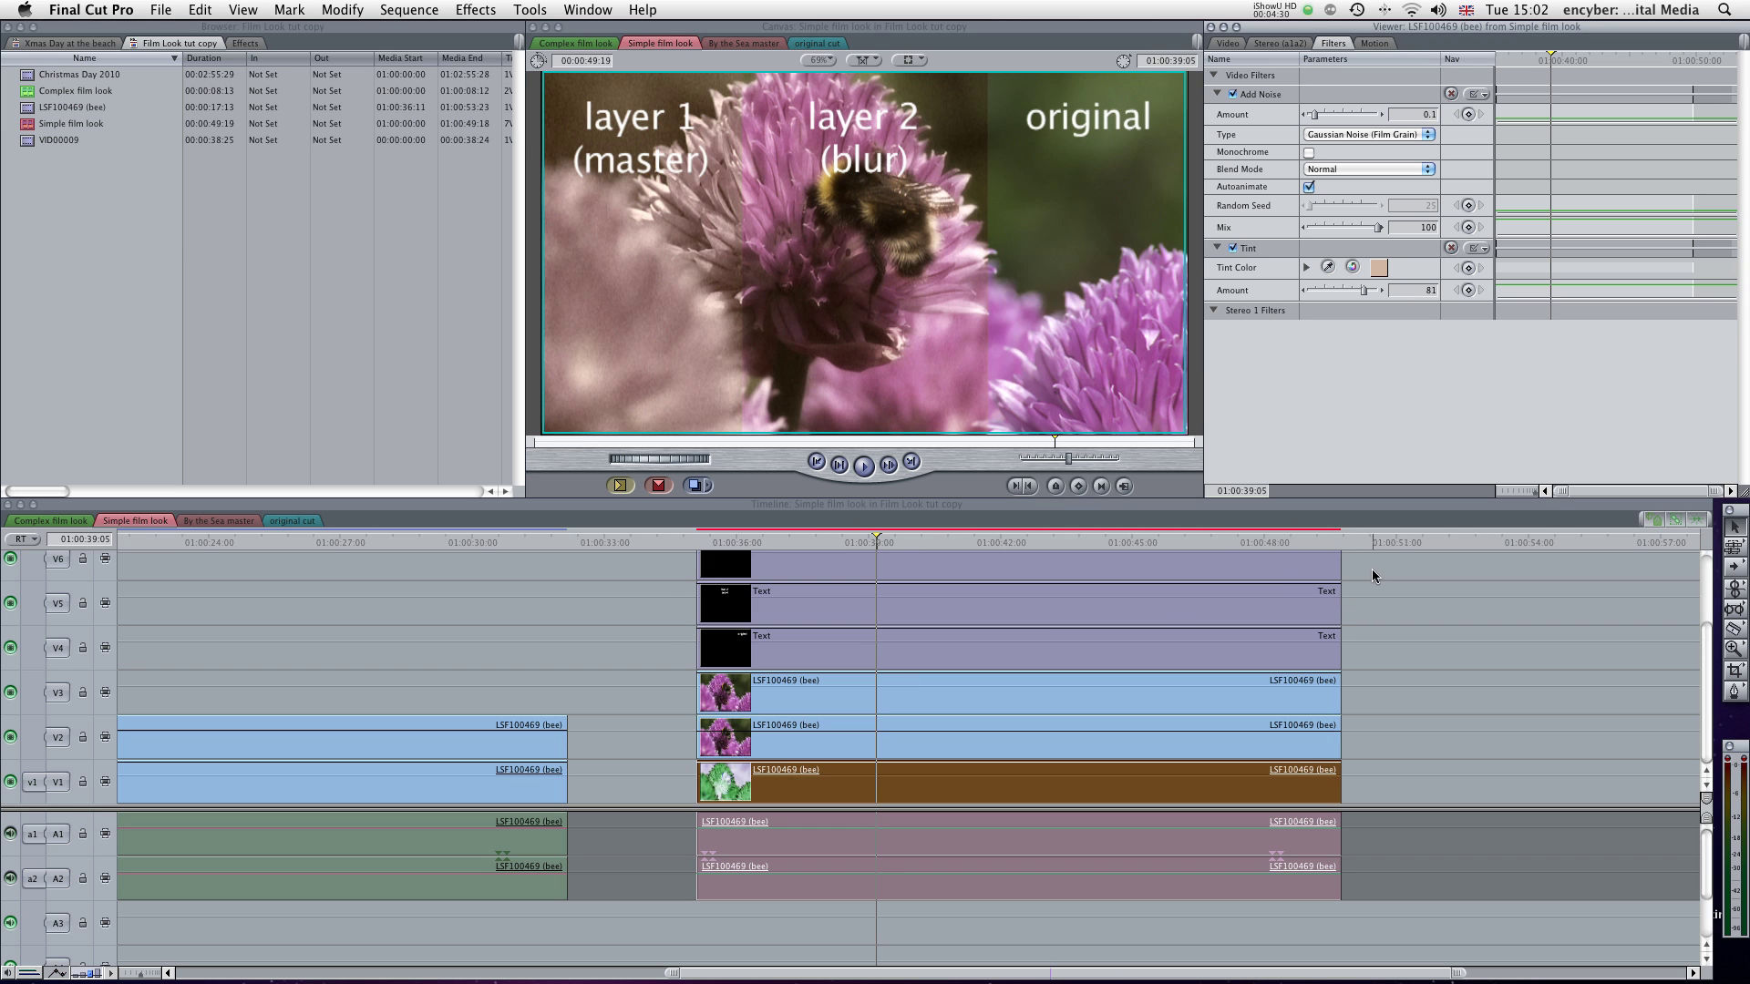
{"action": "left_click_drag", "start_coordinate": [1372, 575], "coordinate": [1248, 693]}
- Disable the V3–V6 clips and set the blurred V2 clip's Crop Left to 0
{"action": "right_click", "coordinate": [1249, 693]}
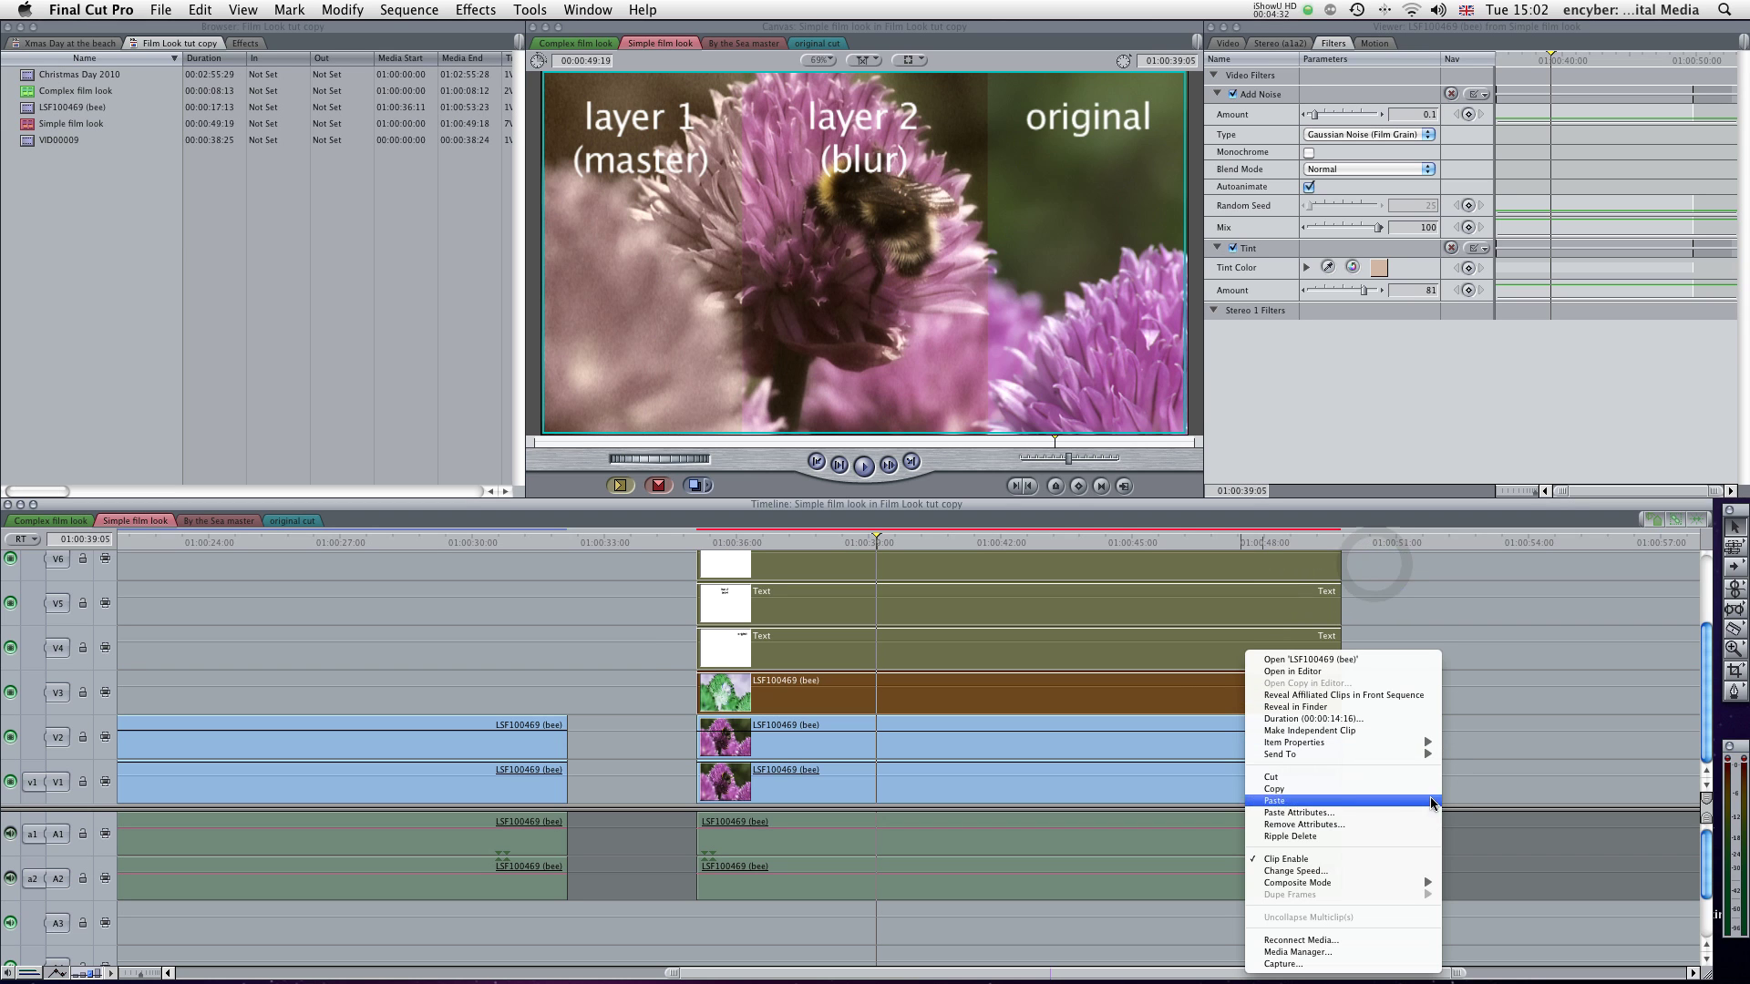
{"action": "left_click", "coordinate": [1320, 860]}
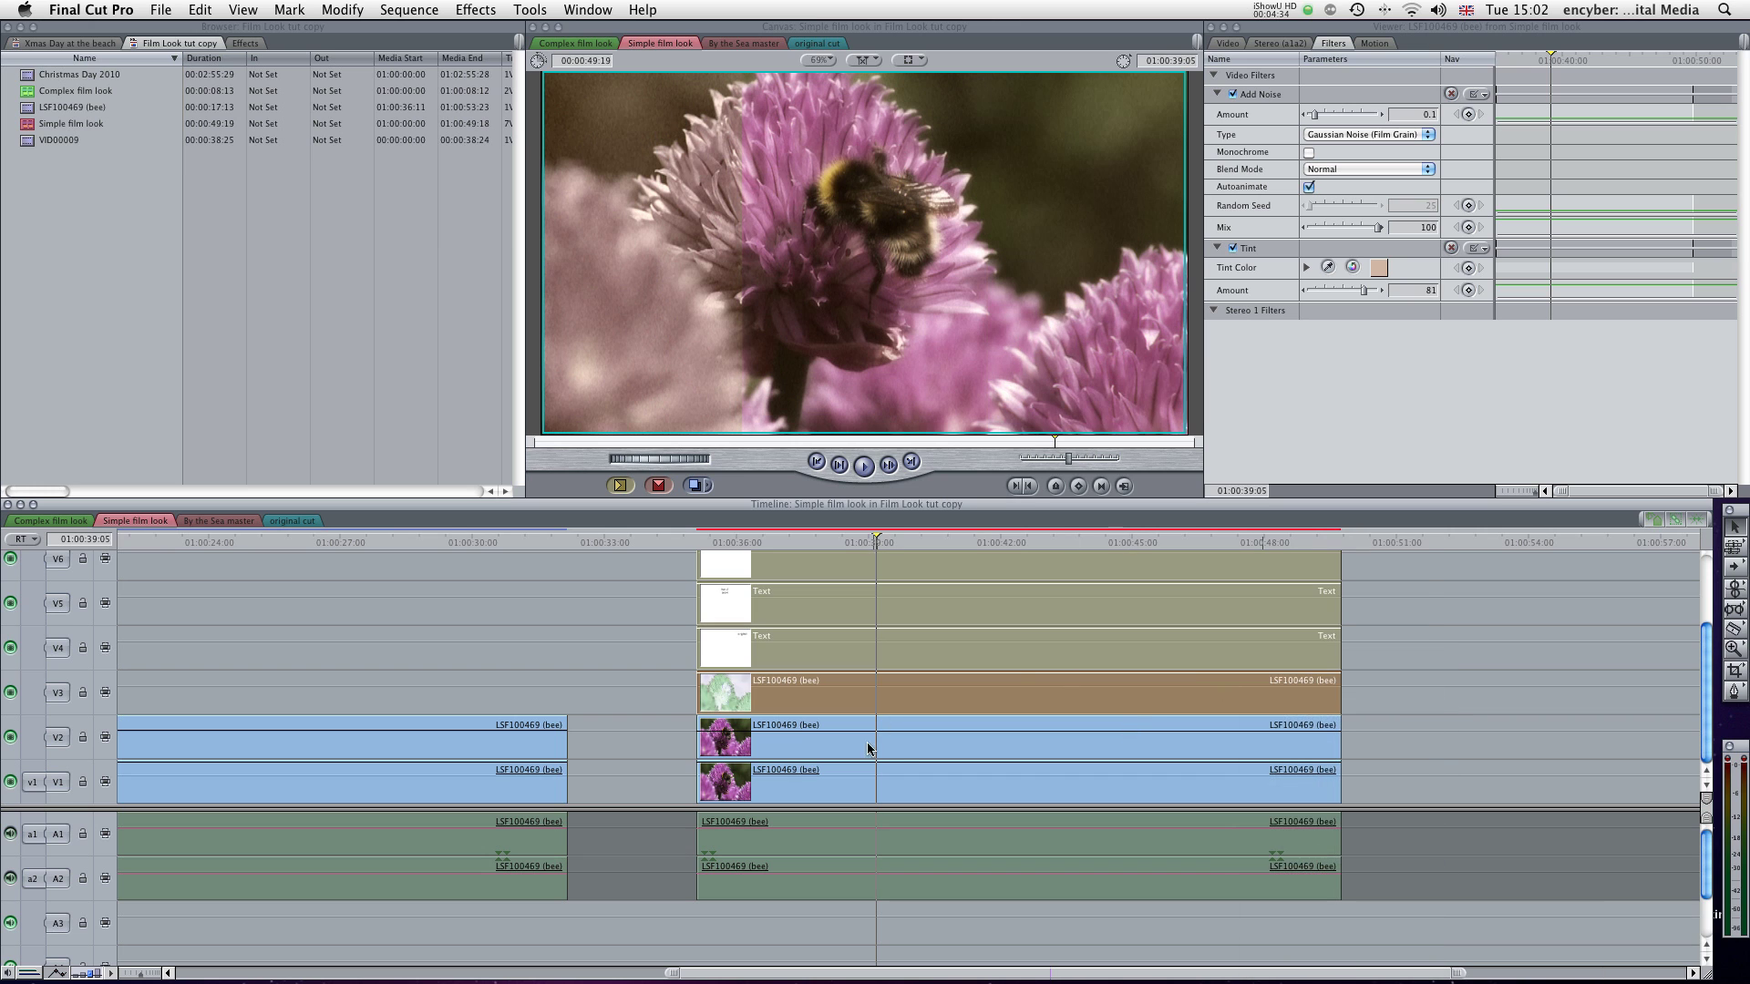
{"action": "double_click", "coordinate": [899, 751]}
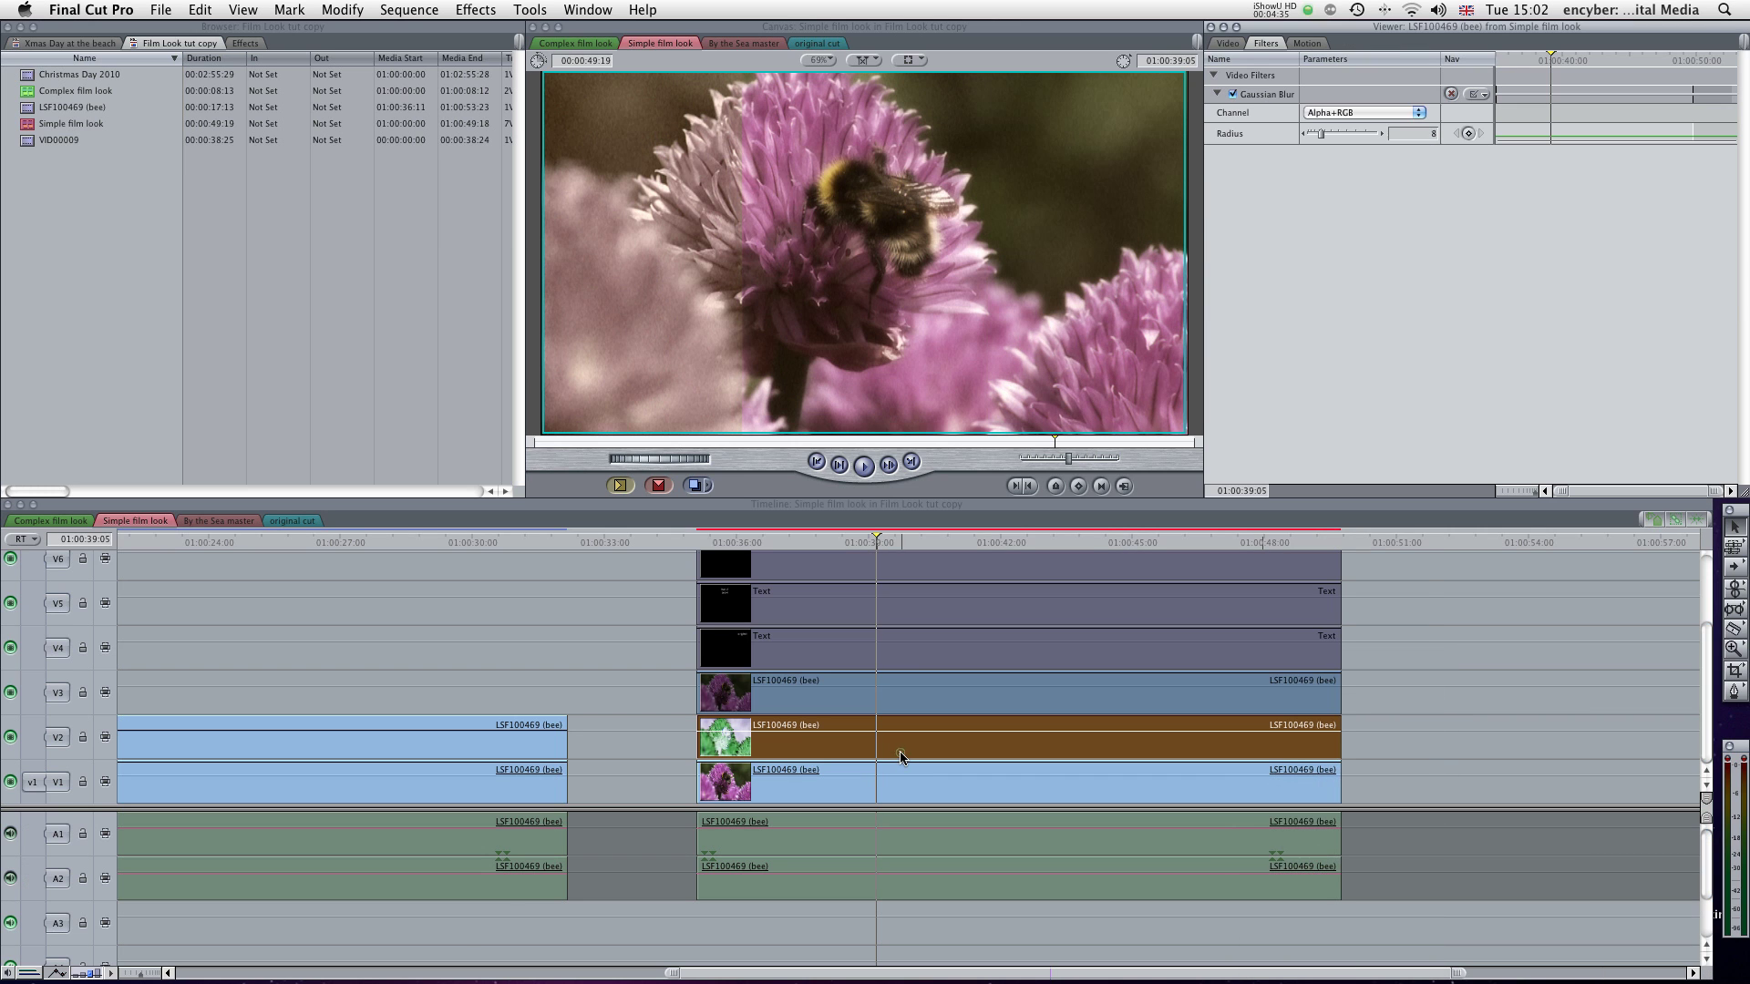
{"action": "left_click", "coordinate": [1309, 44]}
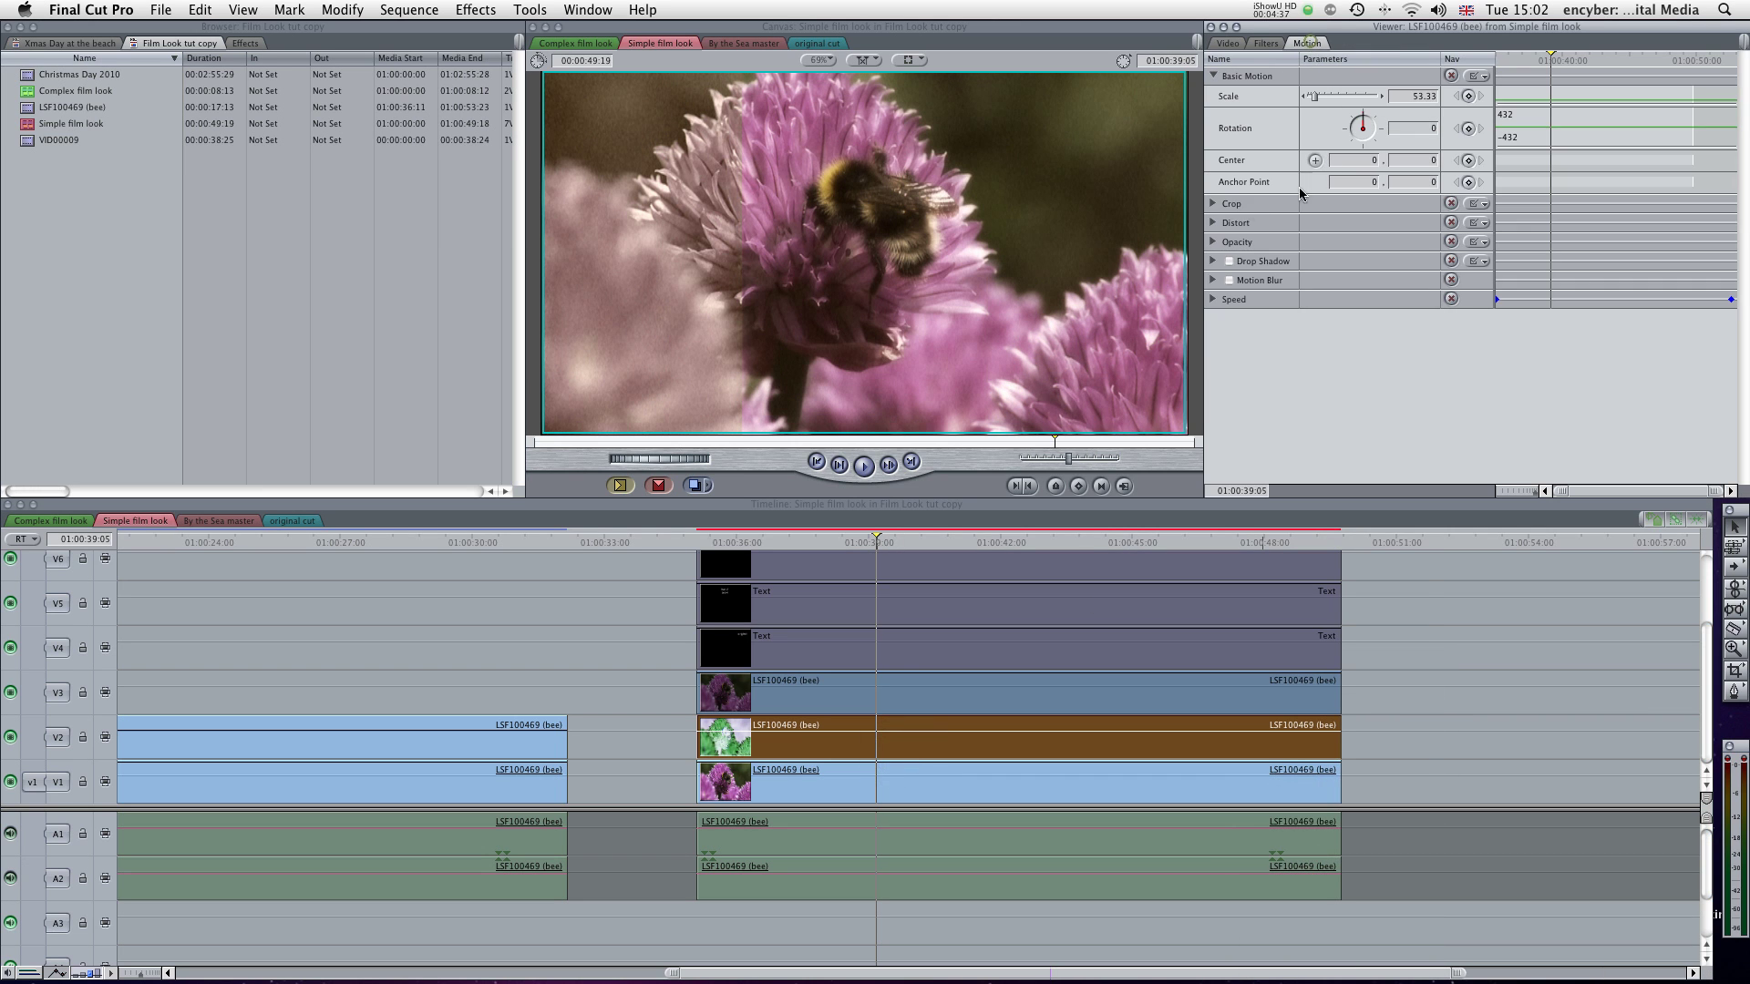
{"action": "left_click", "coordinate": [1213, 203]}
{"action": "left_click_drag", "start_coordinate": [1328, 224], "coordinate": [1306, 224]}
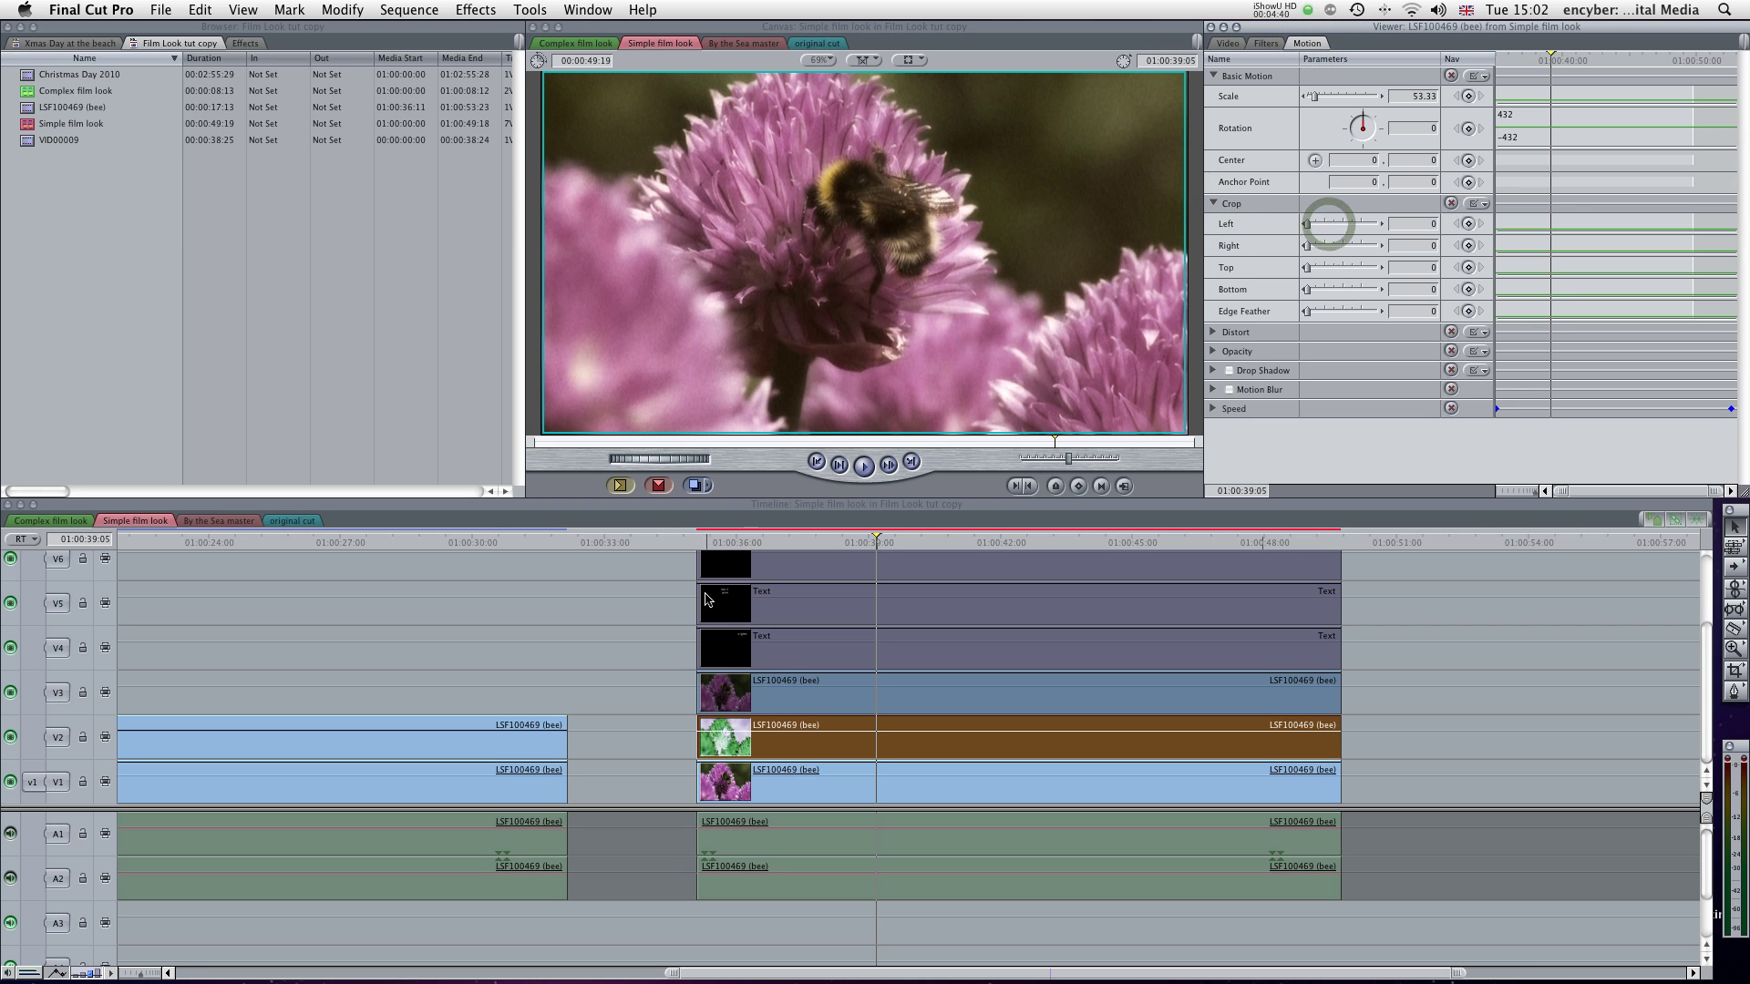
{"action": "left_click", "coordinate": [662, 599]}
- Render the sequence with Cmd-R and play it back from 01:00:35:03
{"action": "left_click_drag", "start_coordinate": [861, 542], "coordinate": [747, 545]}
{"action": "key", "text": "super+r"}
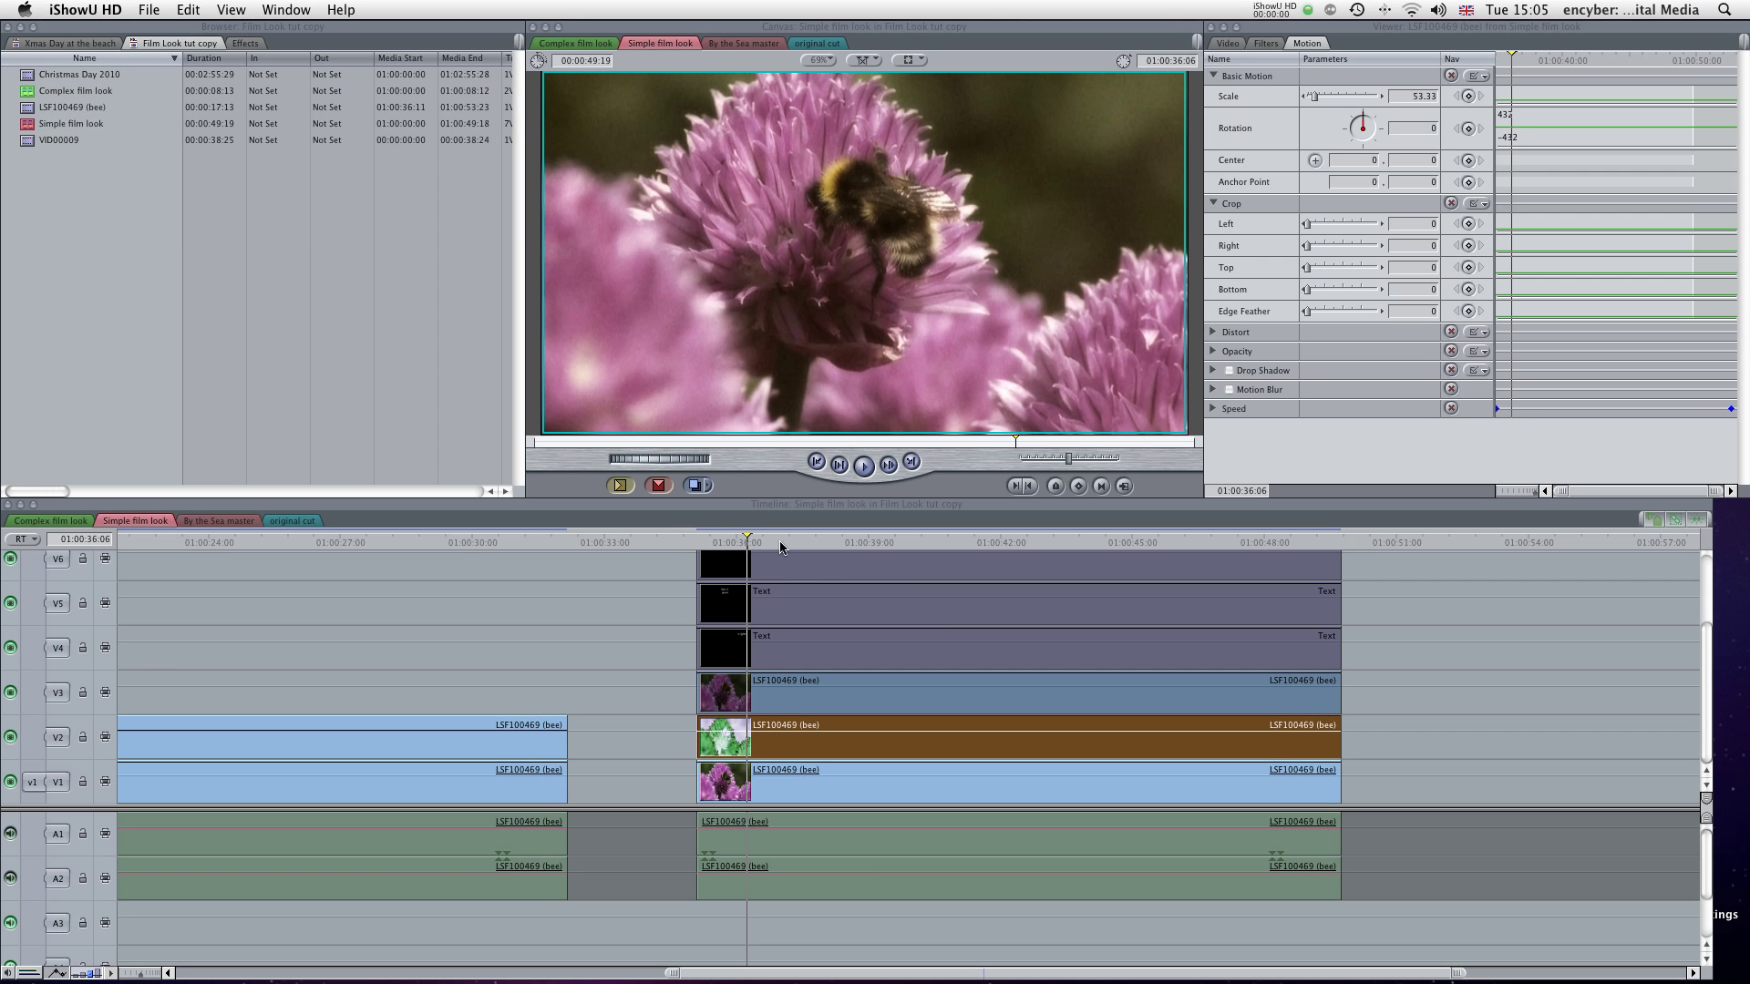
{"action": "left_click_drag", "start_coordinate": [733, 538], "coordinate": [703, 536]}
{"action": "key", "text": "space"}
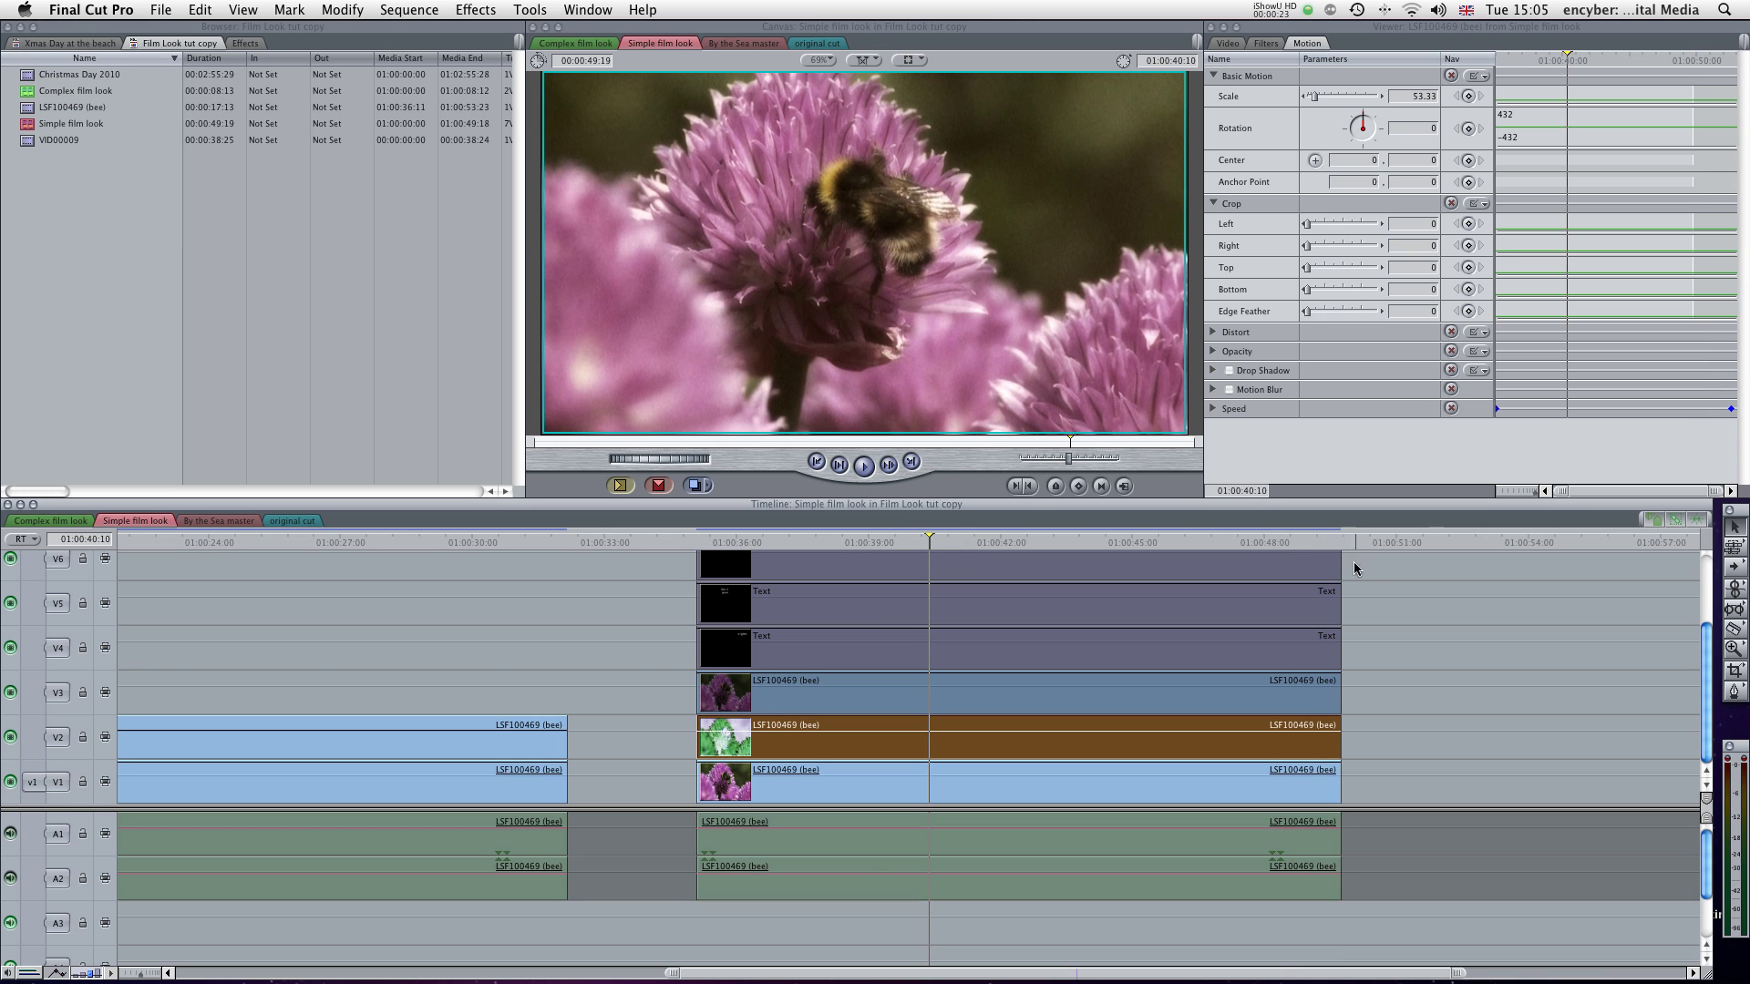
- Select the V1 bee clip and apply the Stylize > Vignette video filter to it
{"action": "left_click", "coordinate": [1372, 562]}
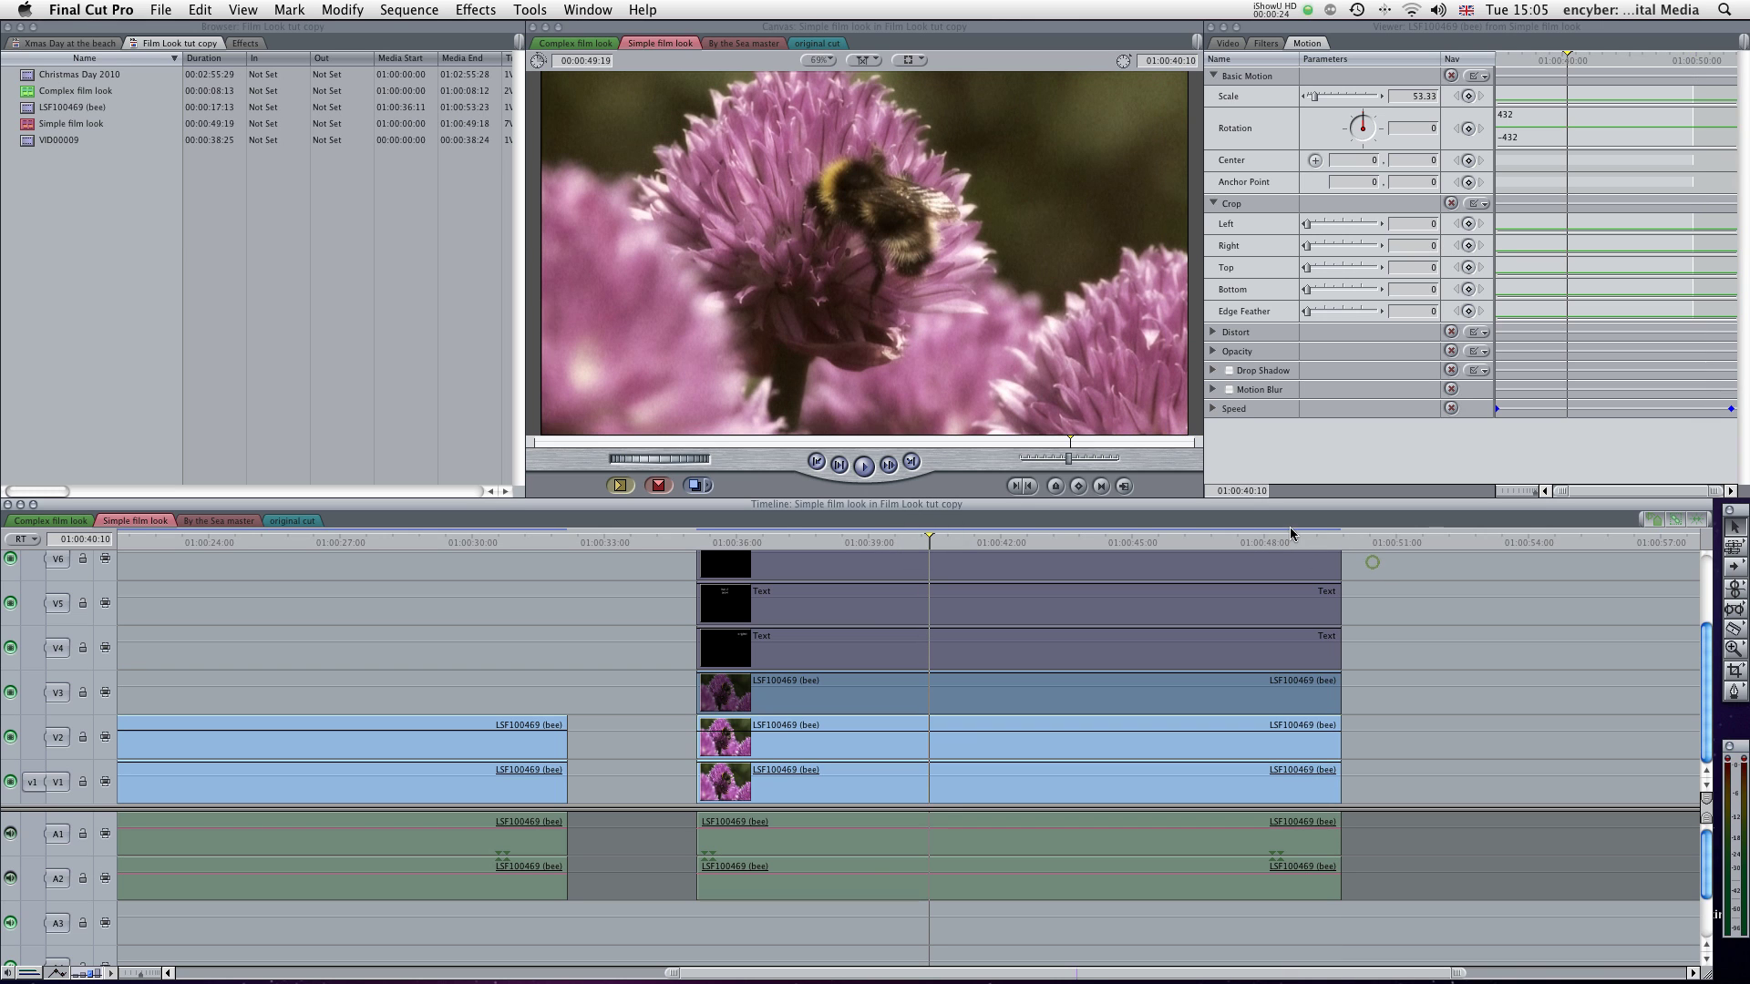
{"action": "left_click", "coordinate": [950, 793]}
{"action": "left_click_drag", "start_coordinate": [875, 780], "coordinate": [860, 781]}
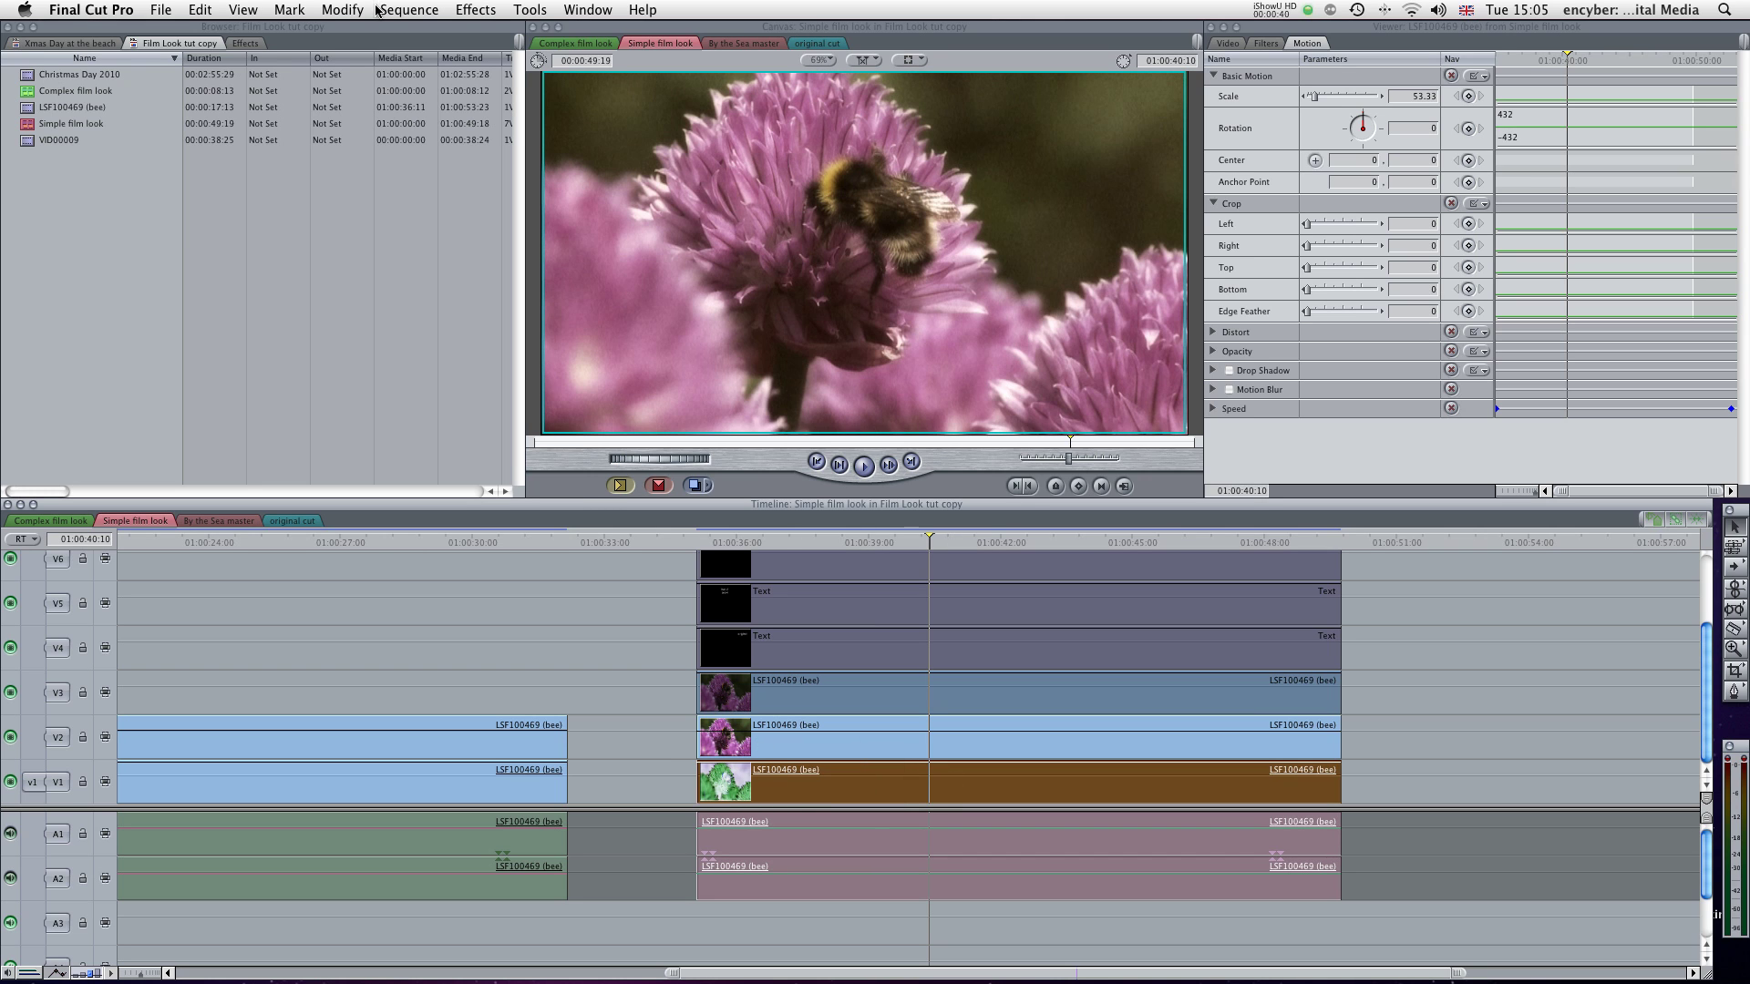
{"action": "left_click", "coordinate": [488, 11]}
{"action": "mouse_move", "coordinate": [492, 174]}
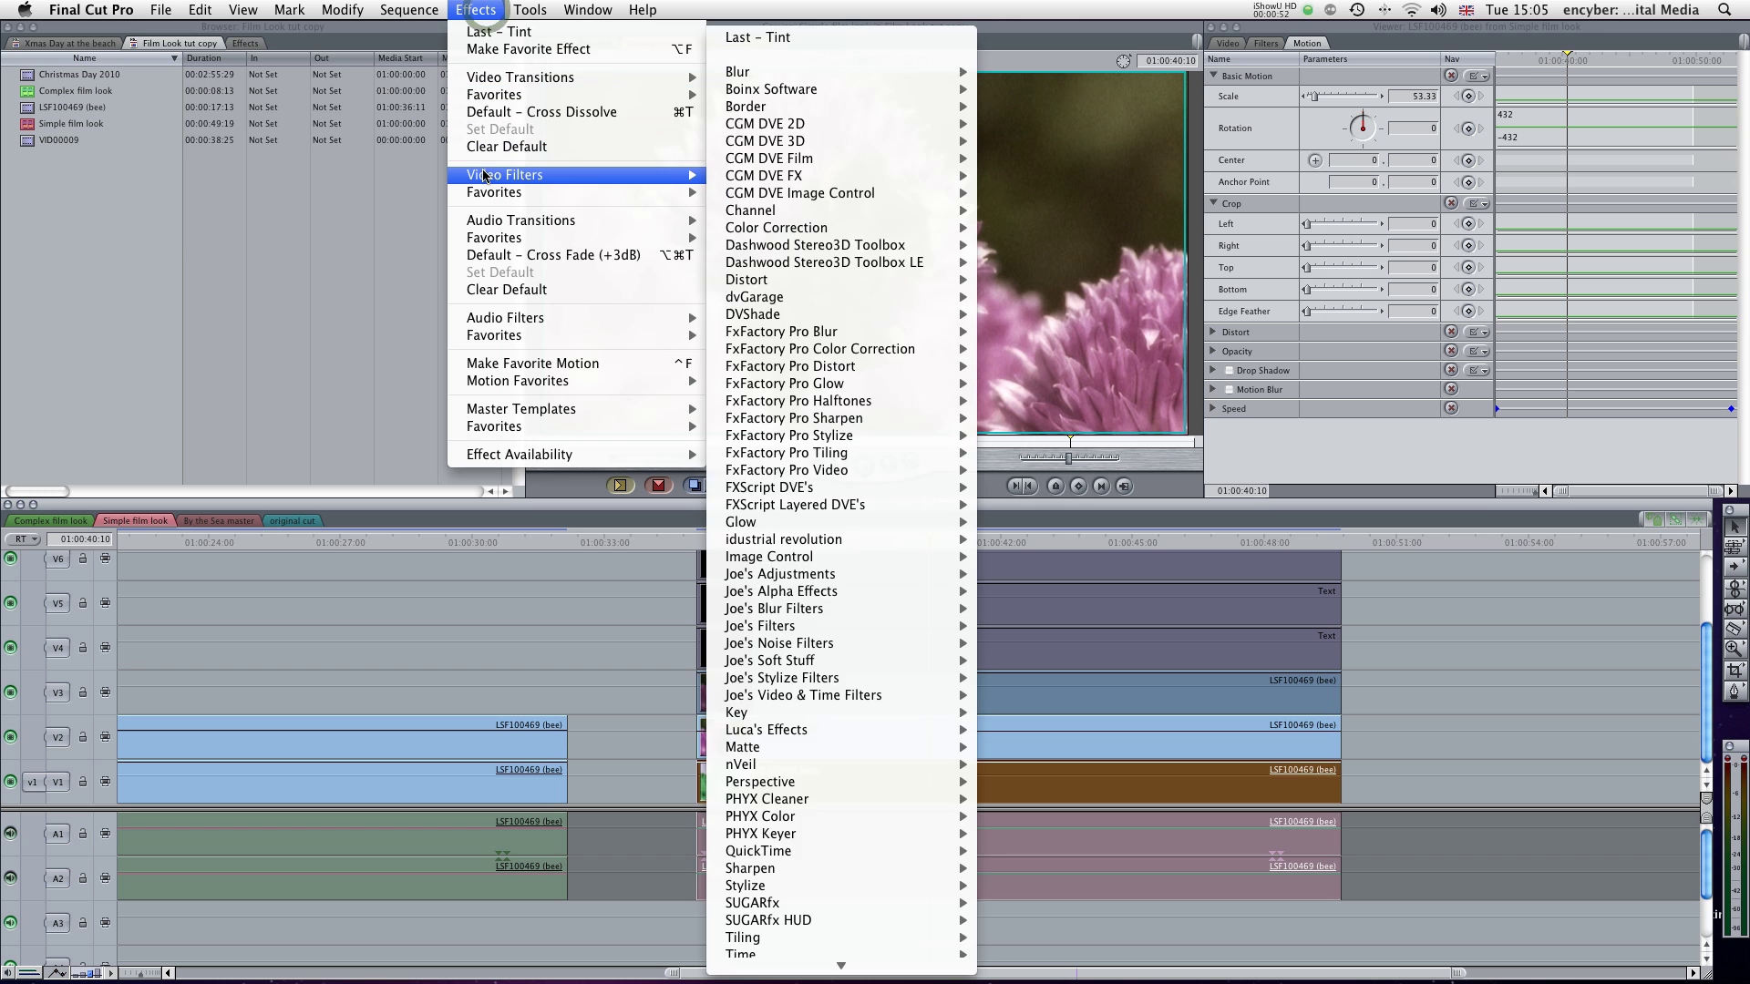
{"action": "mouse_move", "coordinate": [771, 886]}
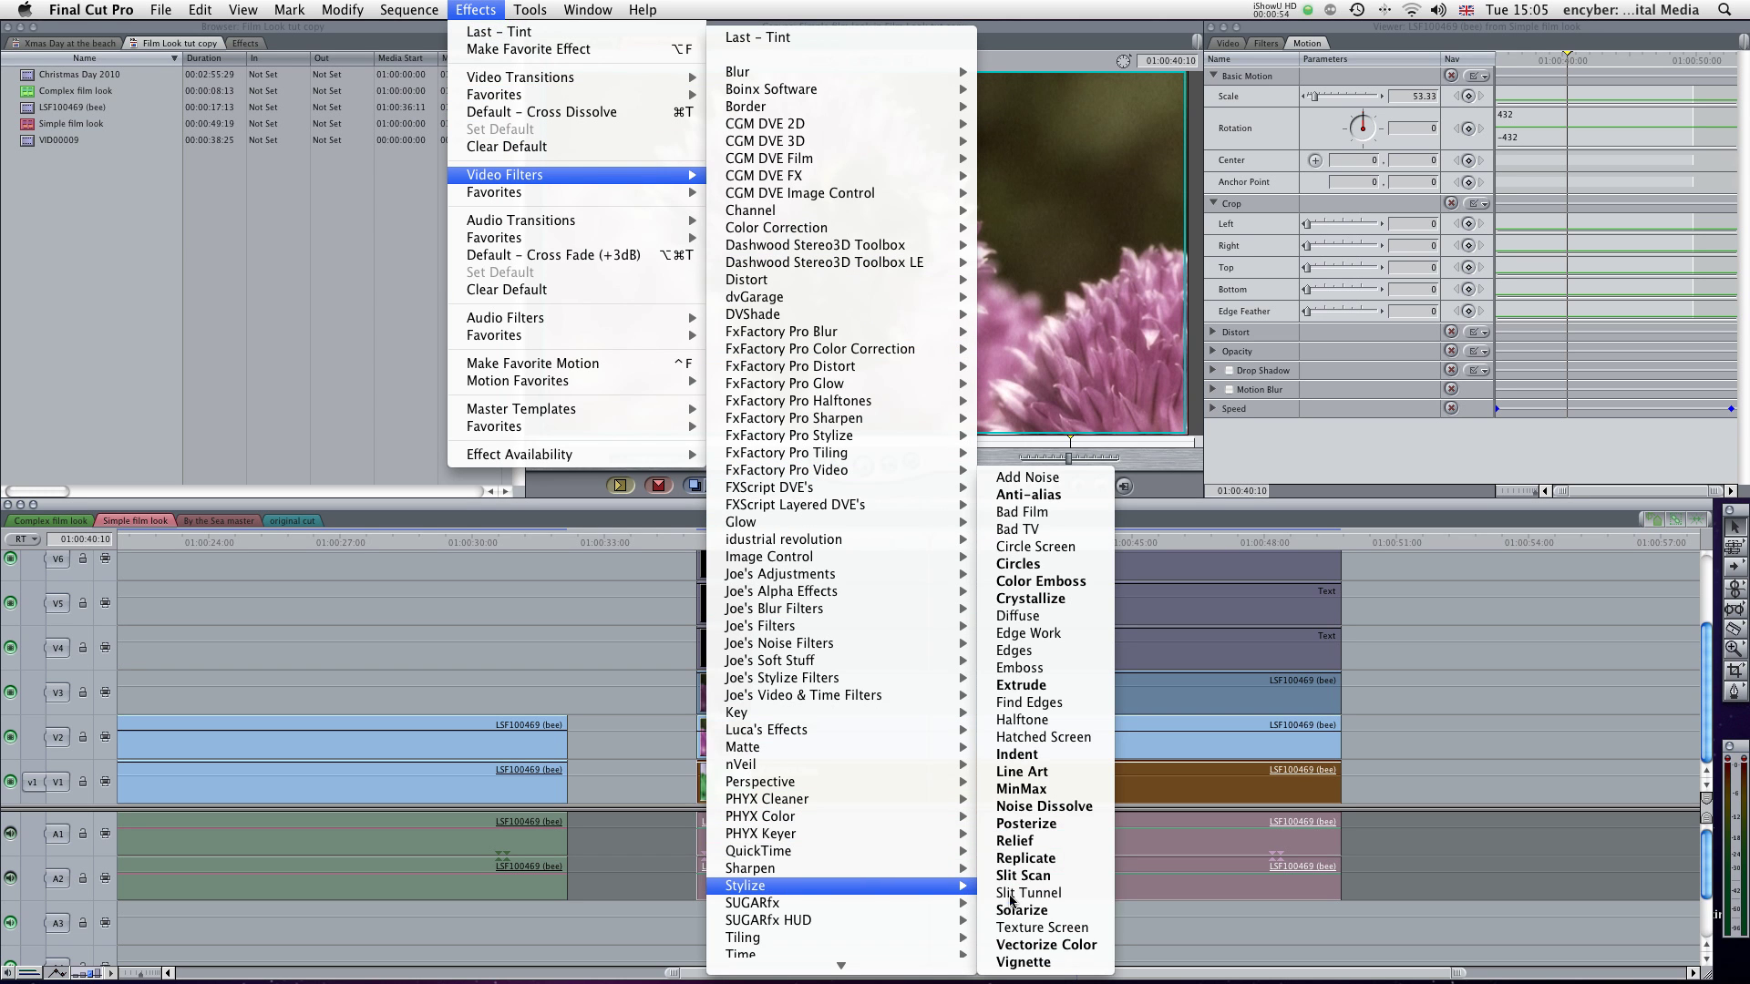
{"action": "left_click", "coordinate": [1057, 964]}
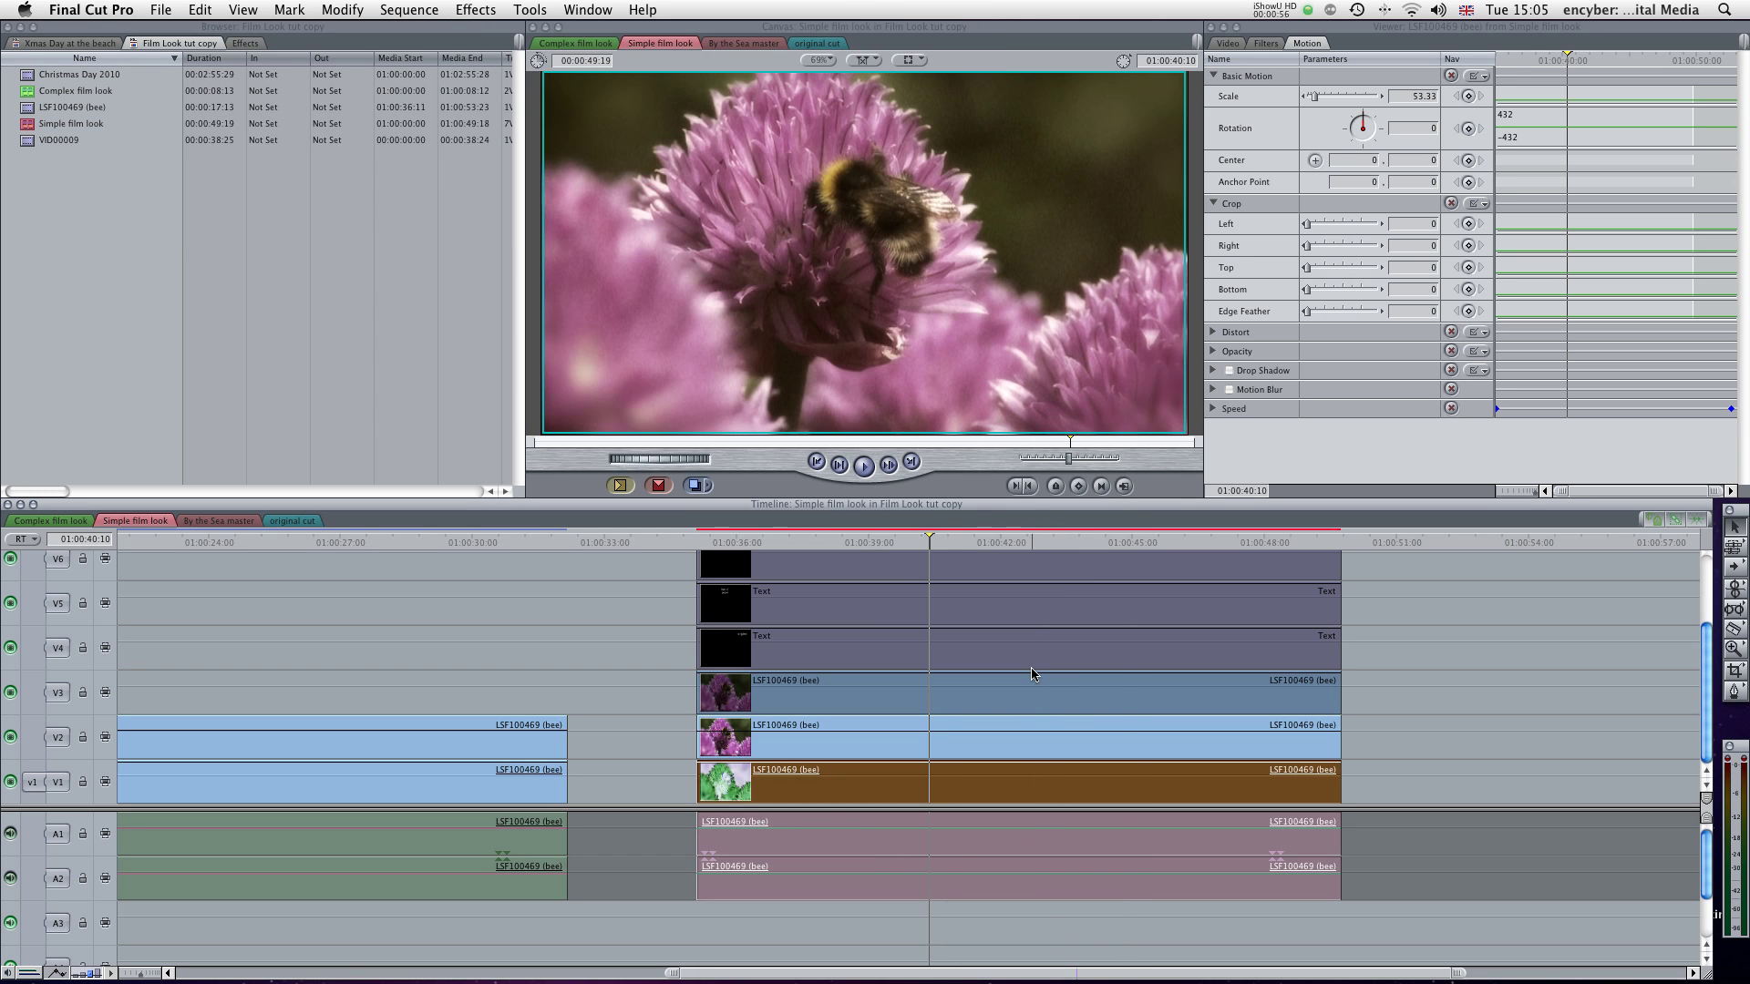
- Set the vignette to size 0.39, blur 9, darken 0.51, with a softer falloff
{"action": "double_click", "coordinate": [968, 784]}
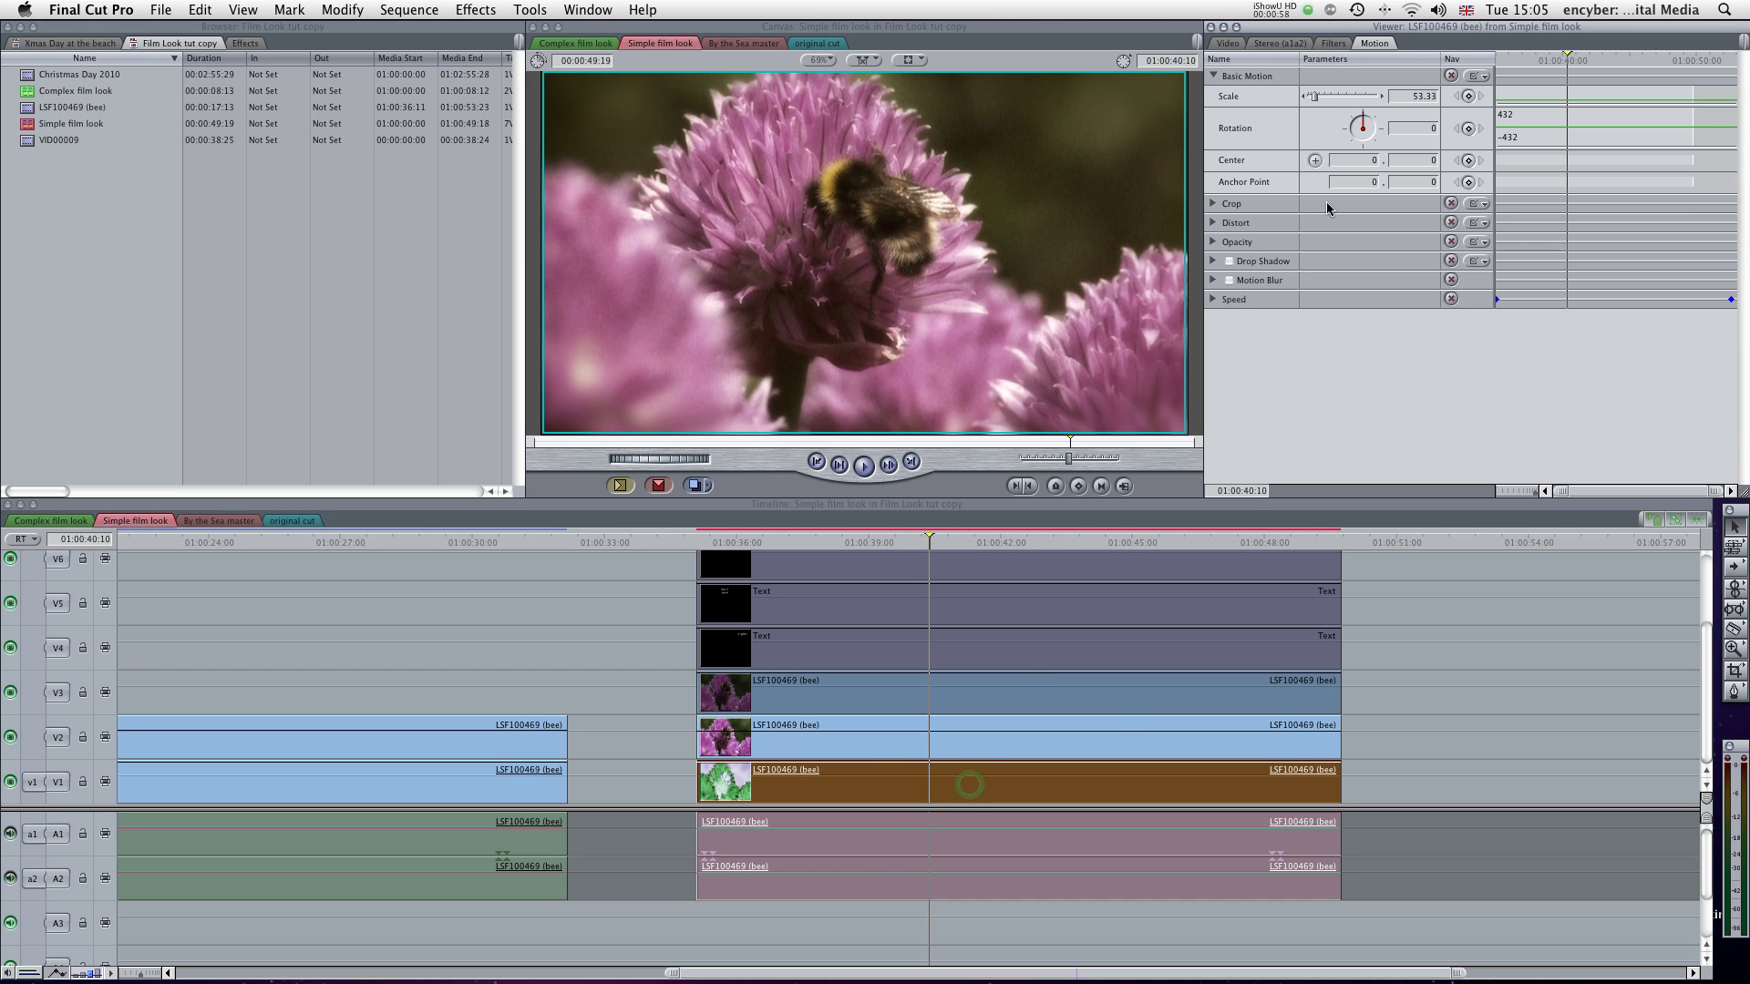
{"action": "left_click", "coordinate": [1332, 44]}
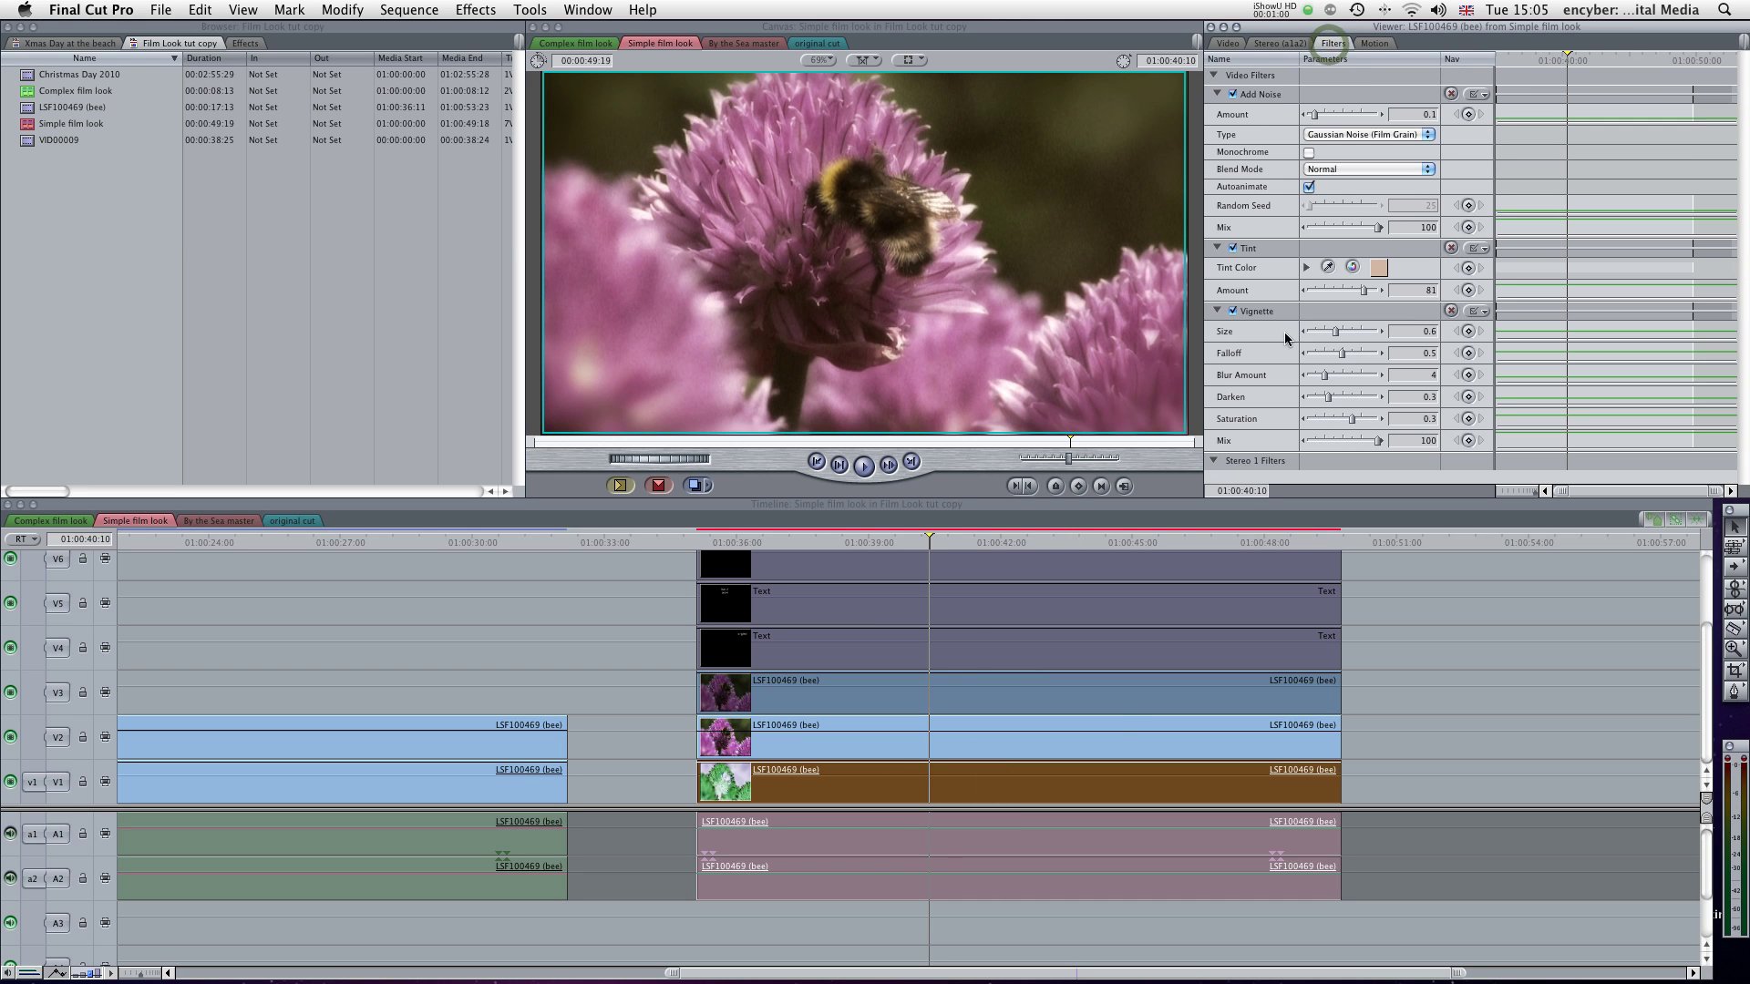
{"action": "left_click_drag", "start_coordinate": [1336, 331], "coordinate": [1324, 334]}
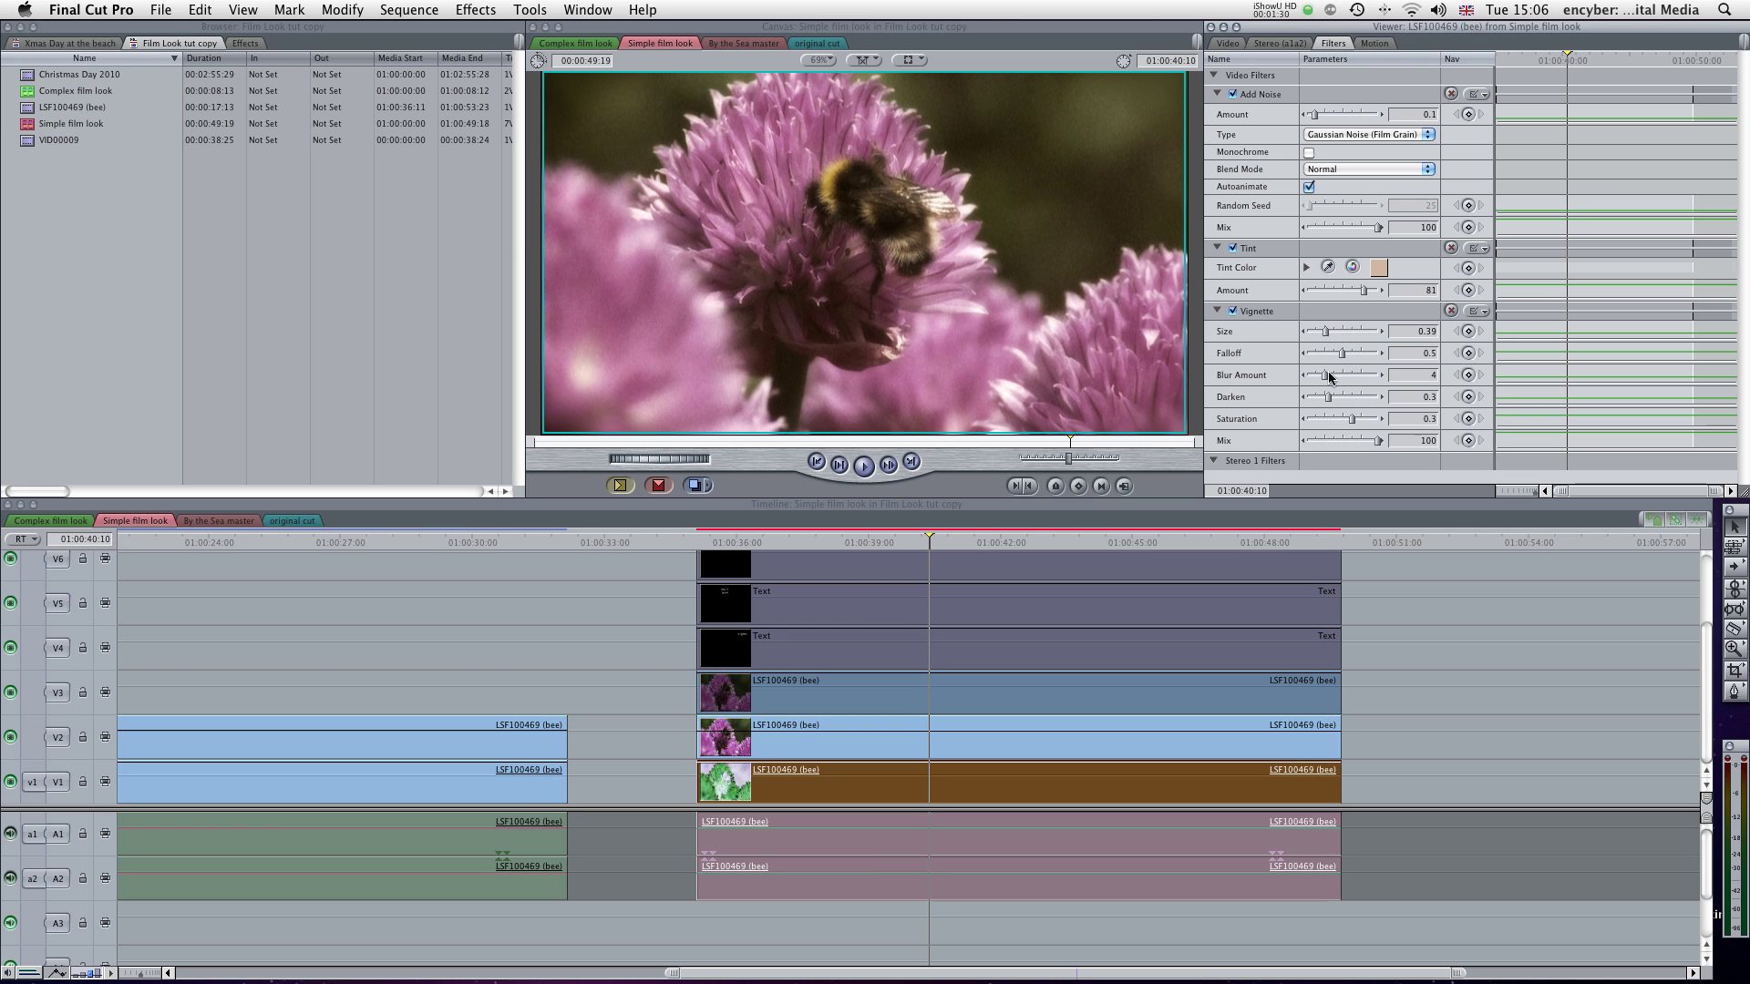
{"action": "left_click_drag", "start_coordinate": [1327, 397], "coordinate": [1341, 396]}
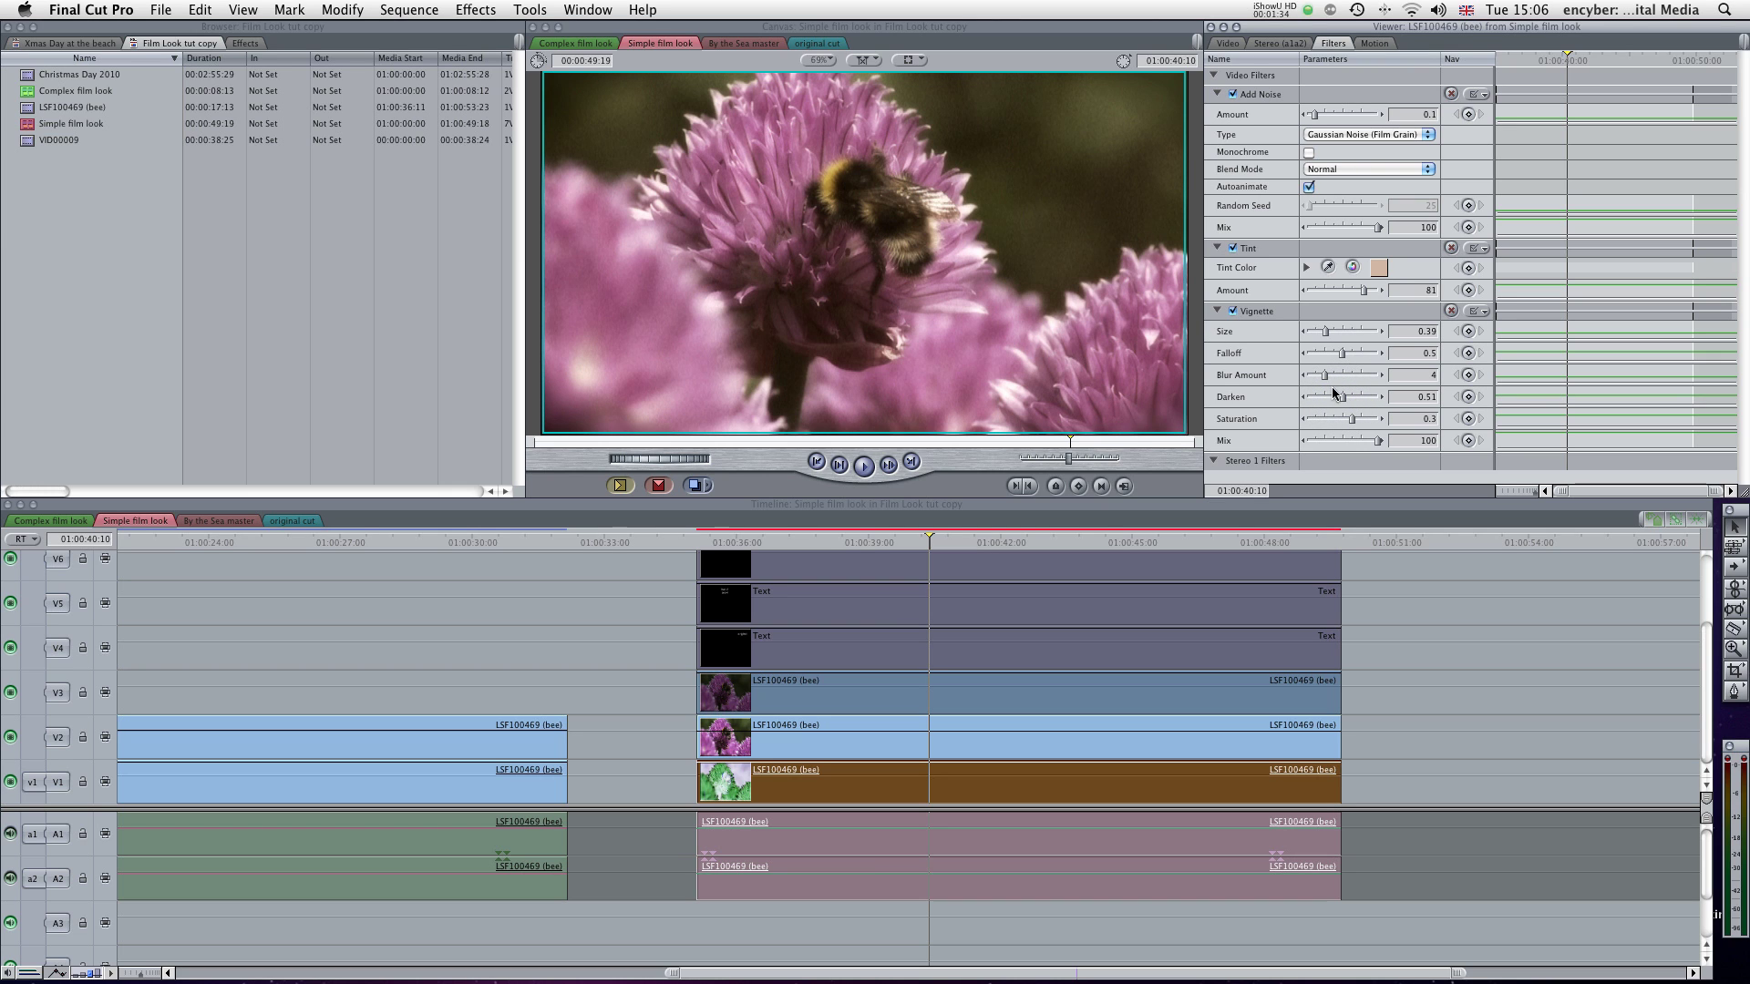
{"action": "left_click", "coordinate": [1349, 395]}
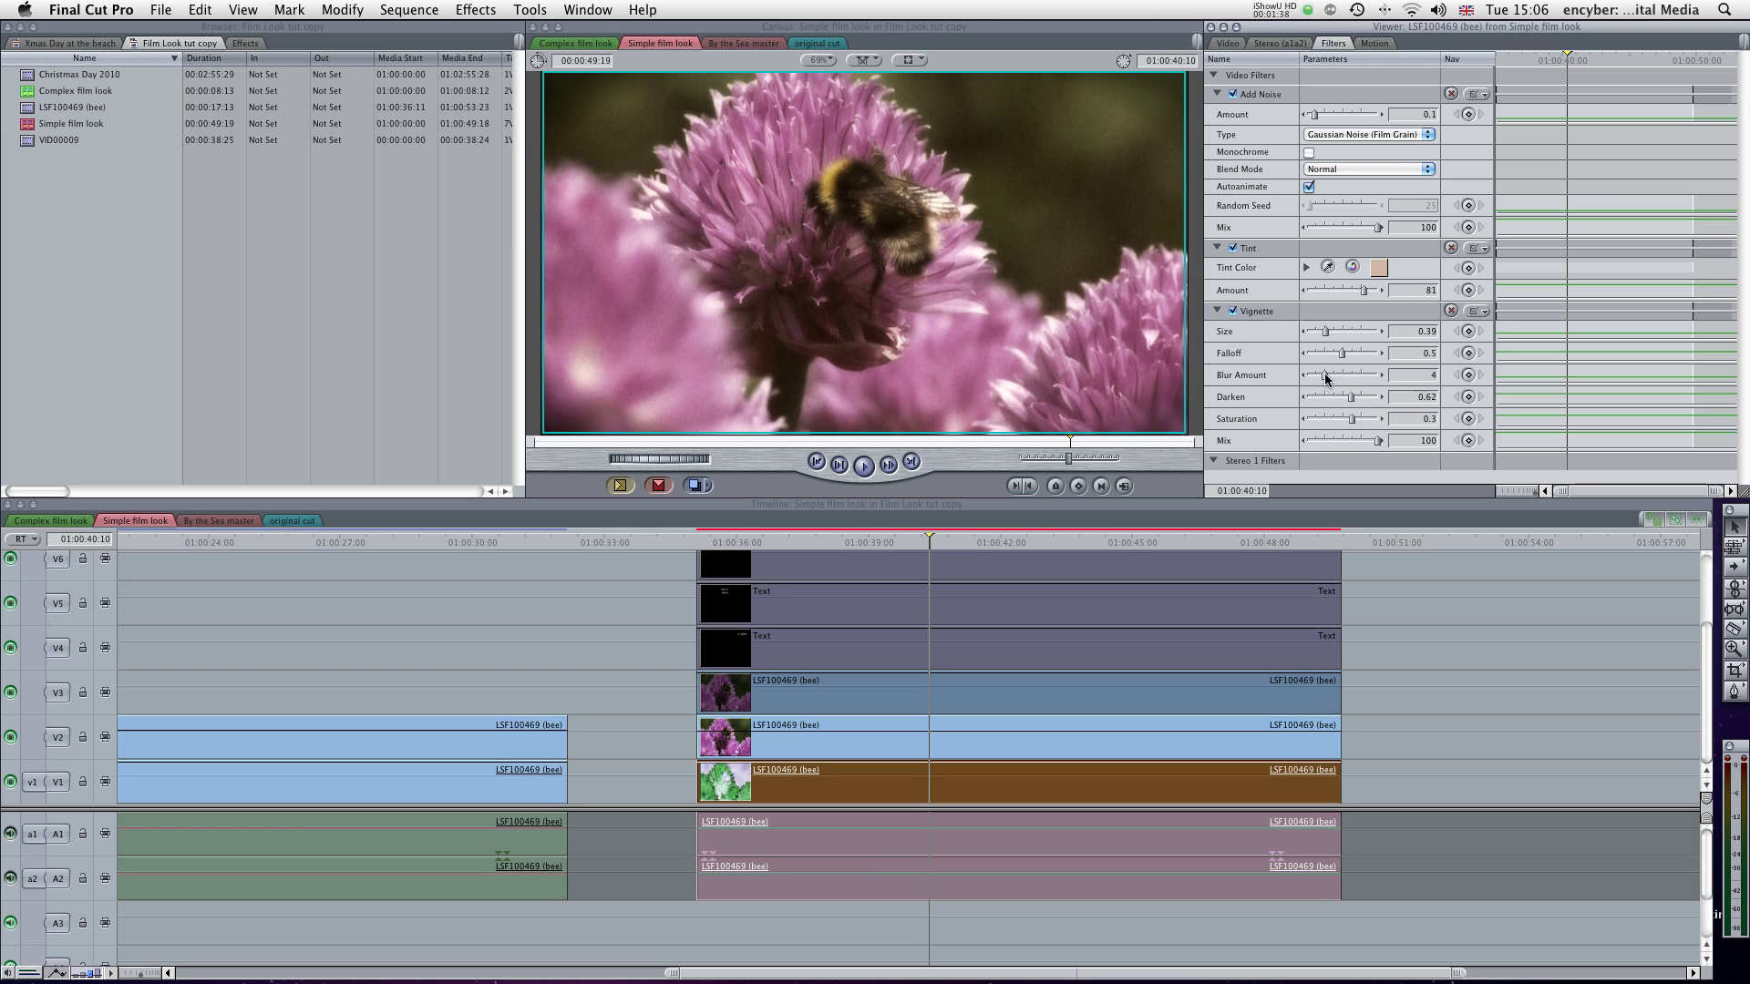
{"action": "left_click_drag", "start_coordinate": [1325, 374], "coordinate": [1347, 374]}
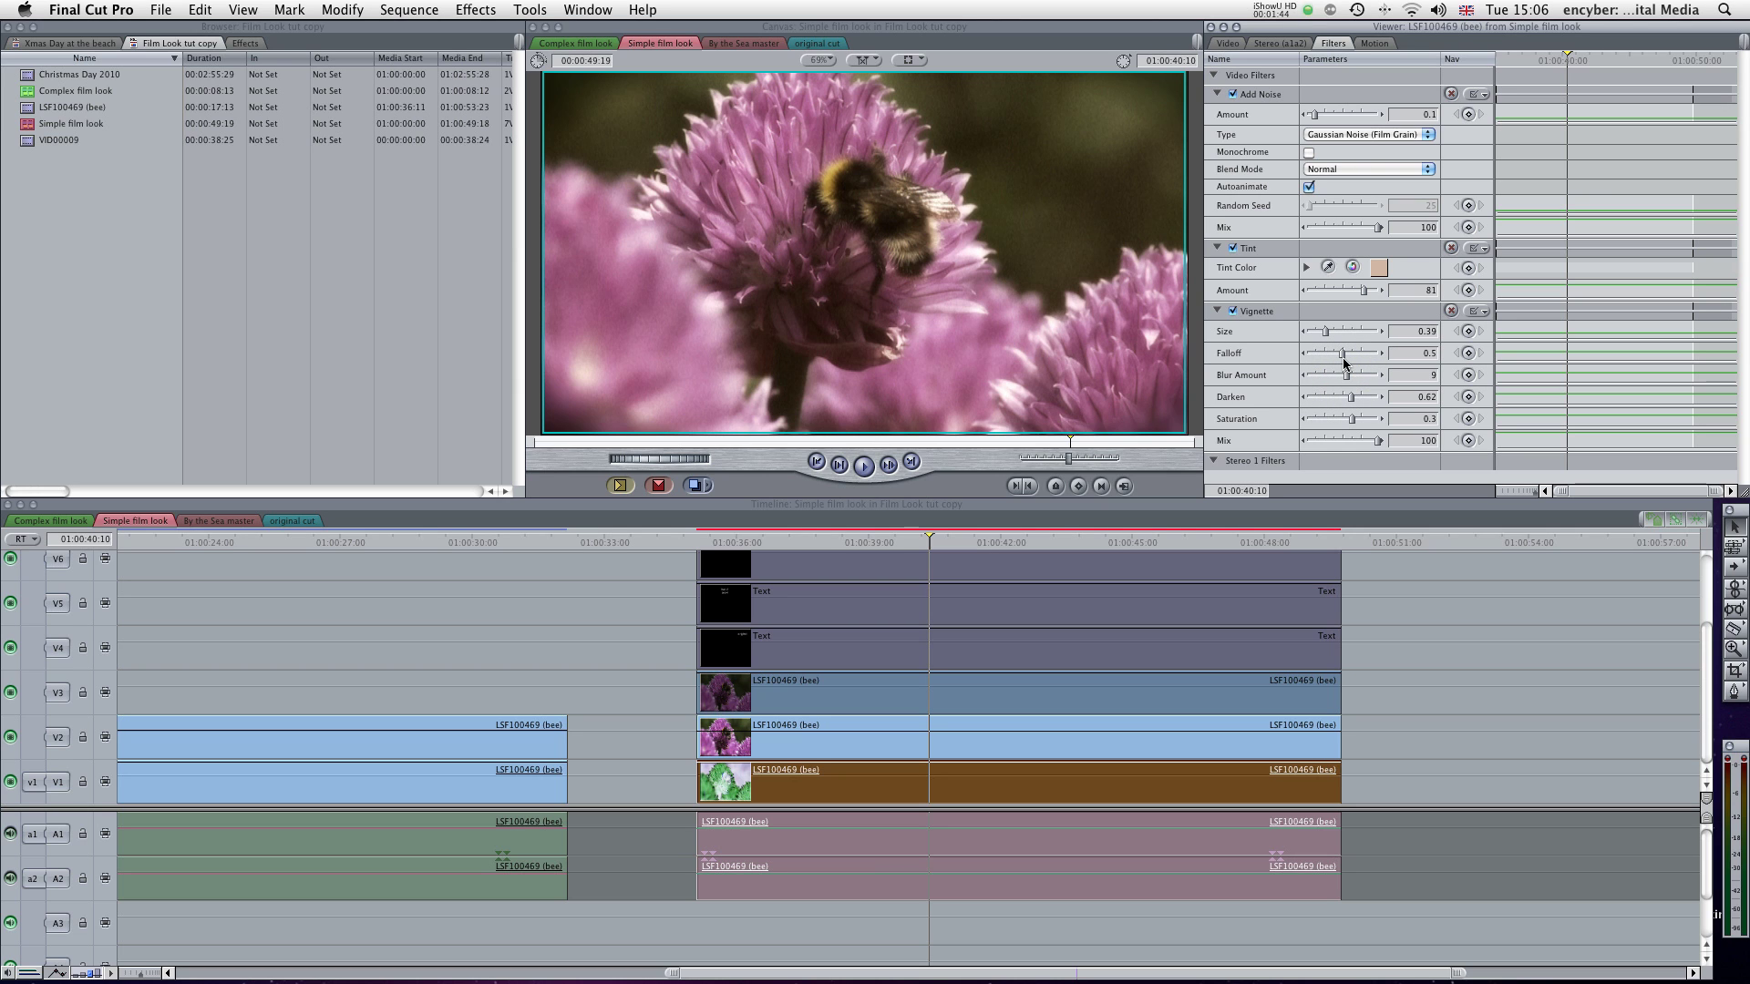
{"action": "left_click_drag", "start_coordinate": [1341, 353], "coordinate": [1364, 357]}
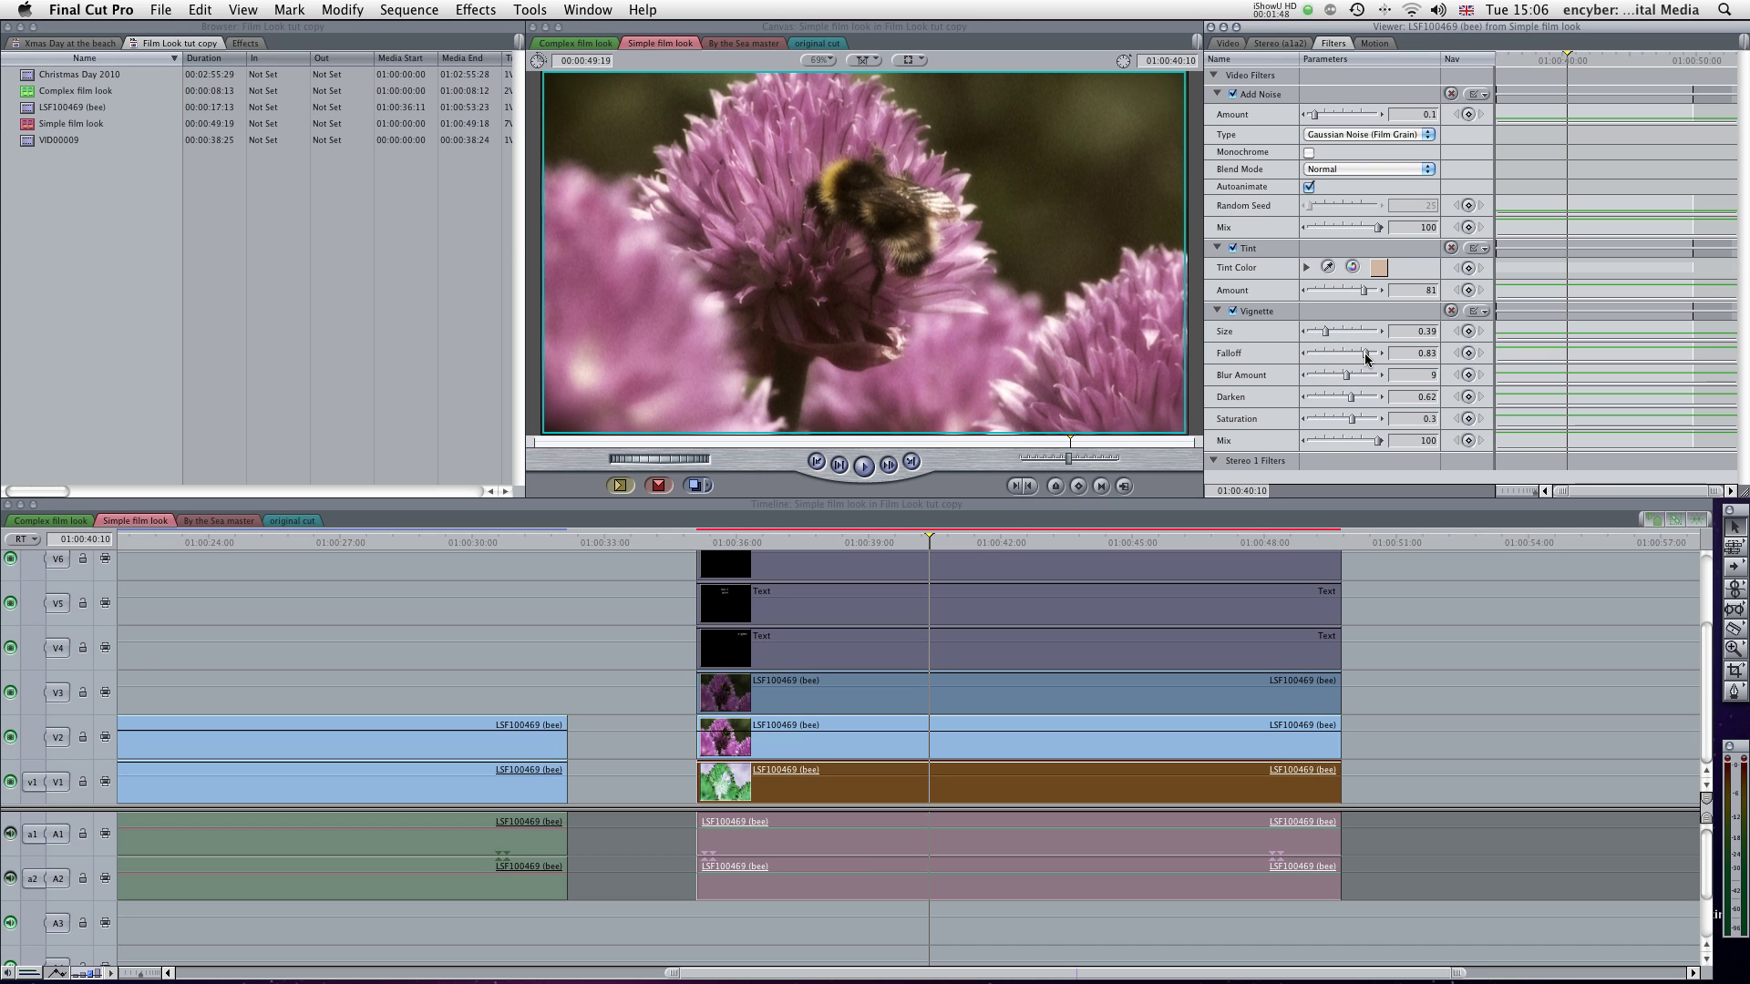
{"action": "left_click", "coordinate": [1341, 395]}
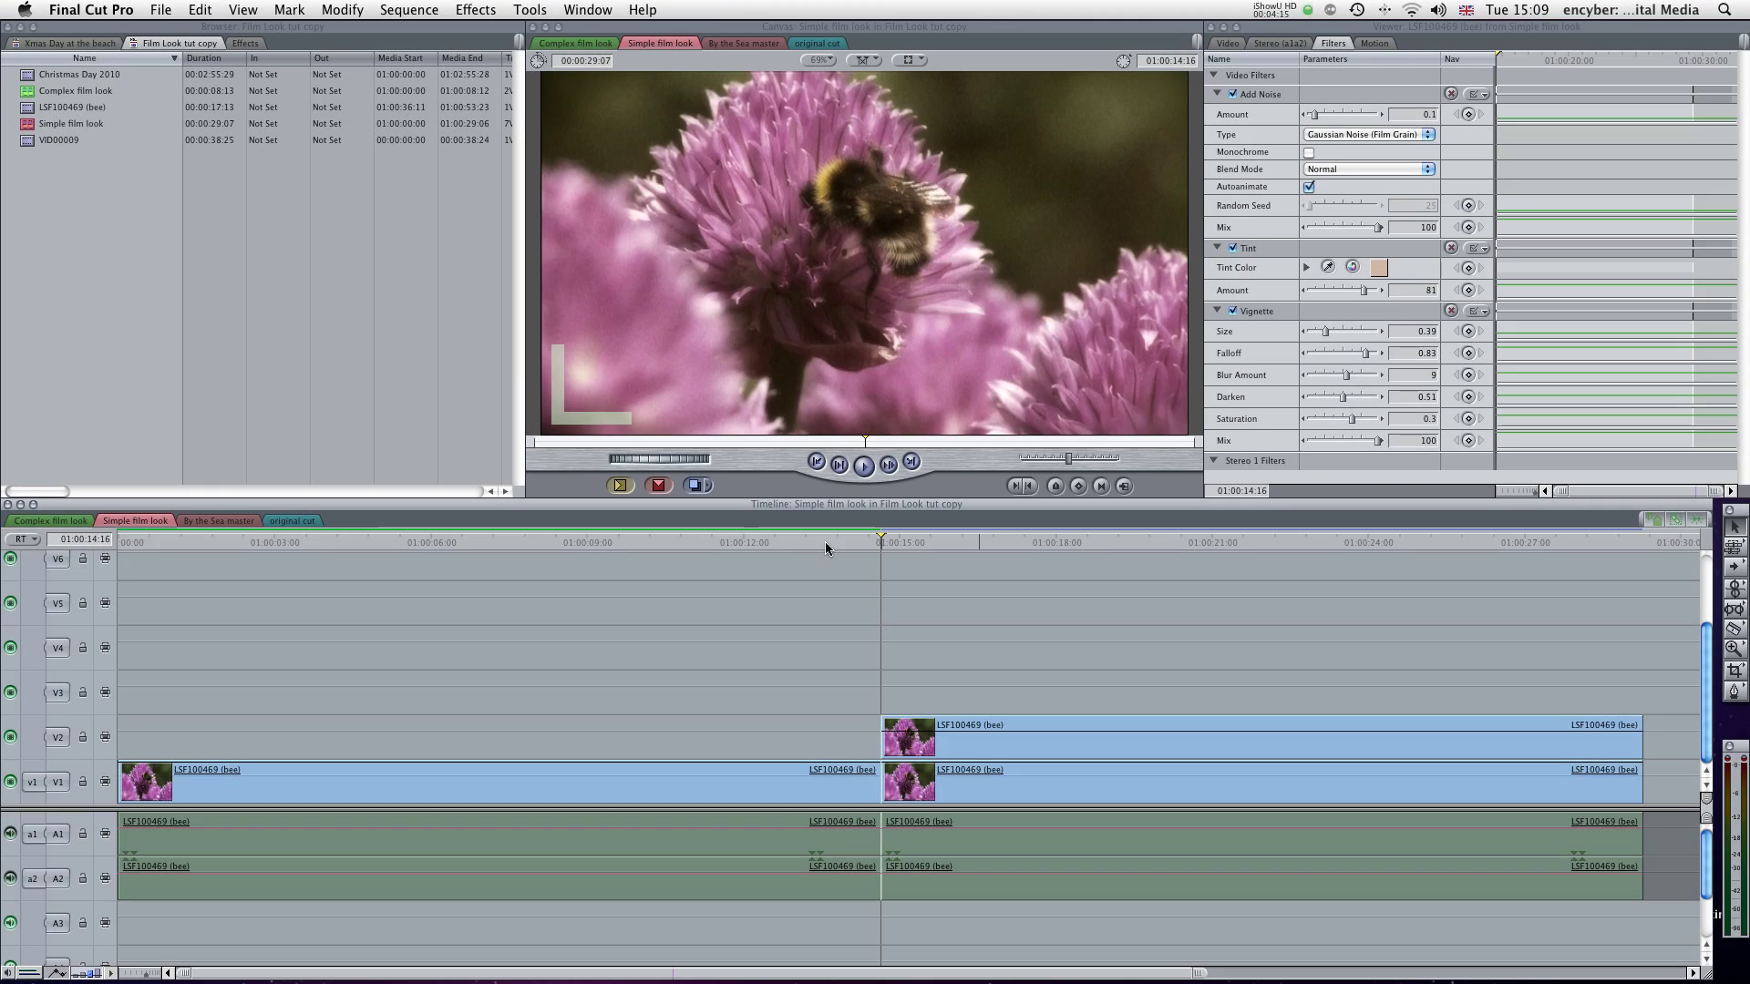
{"action": "left_click_drag", "start_coordinate": [801, 541], "coordinate": [700, 540]}
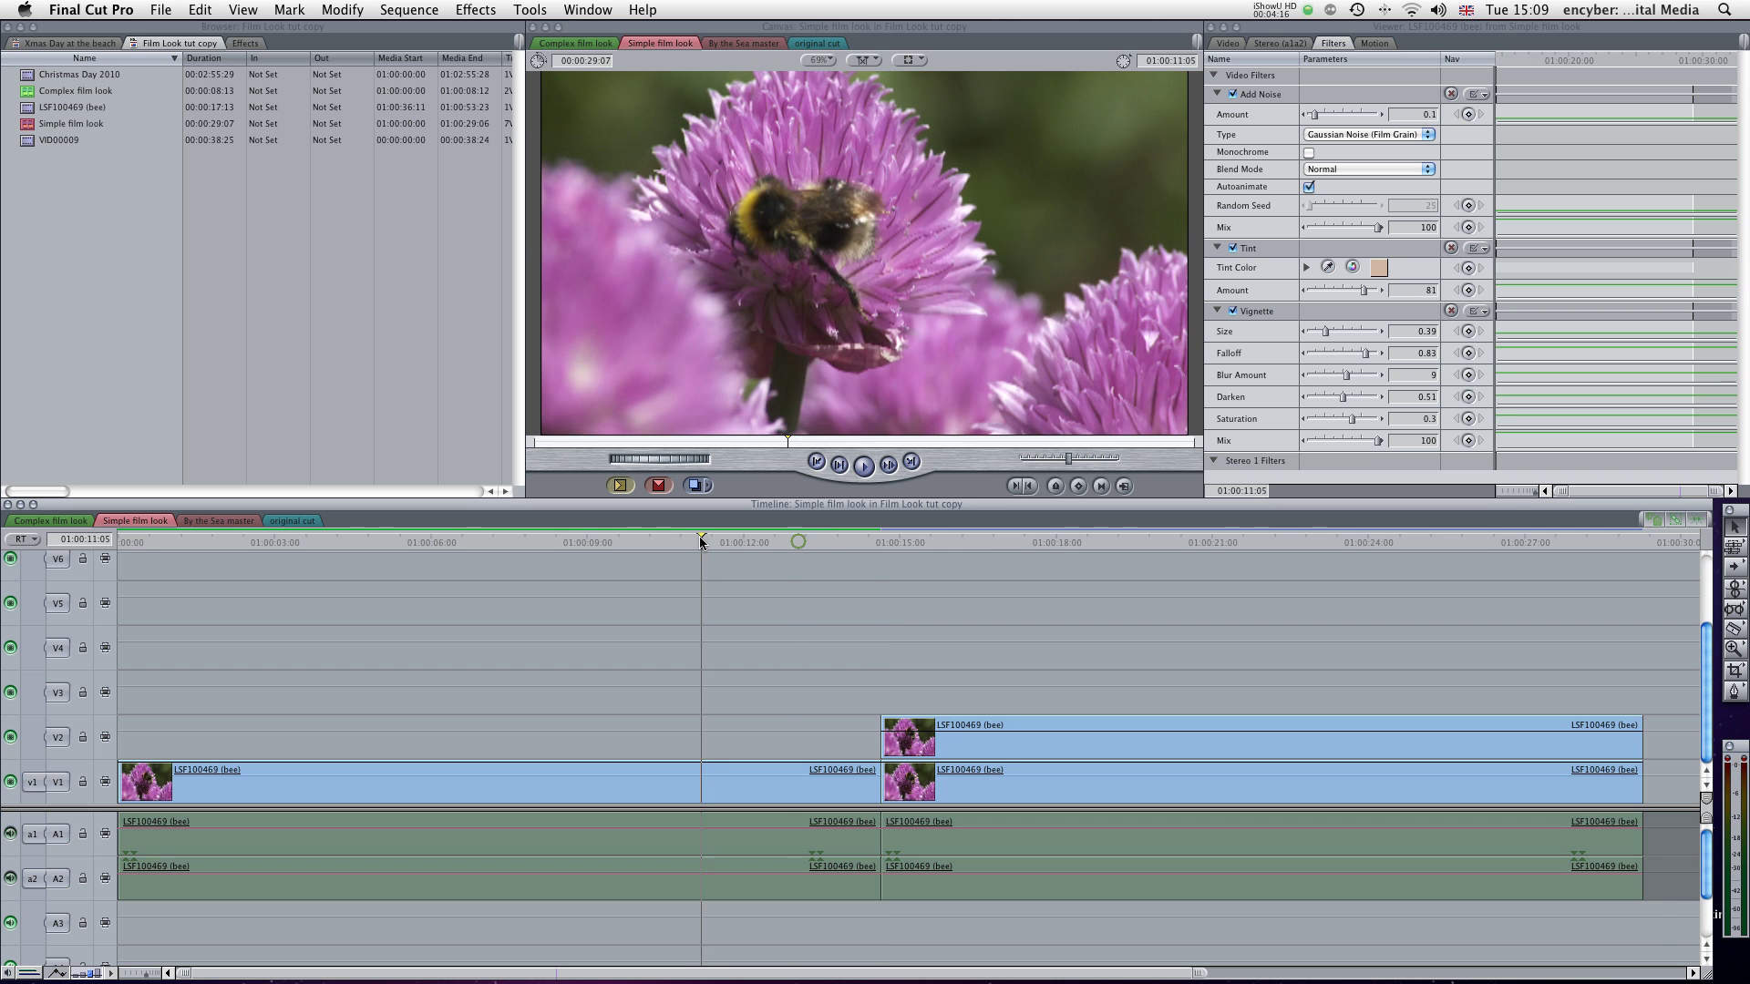
{"action": "key", "text": "space"}
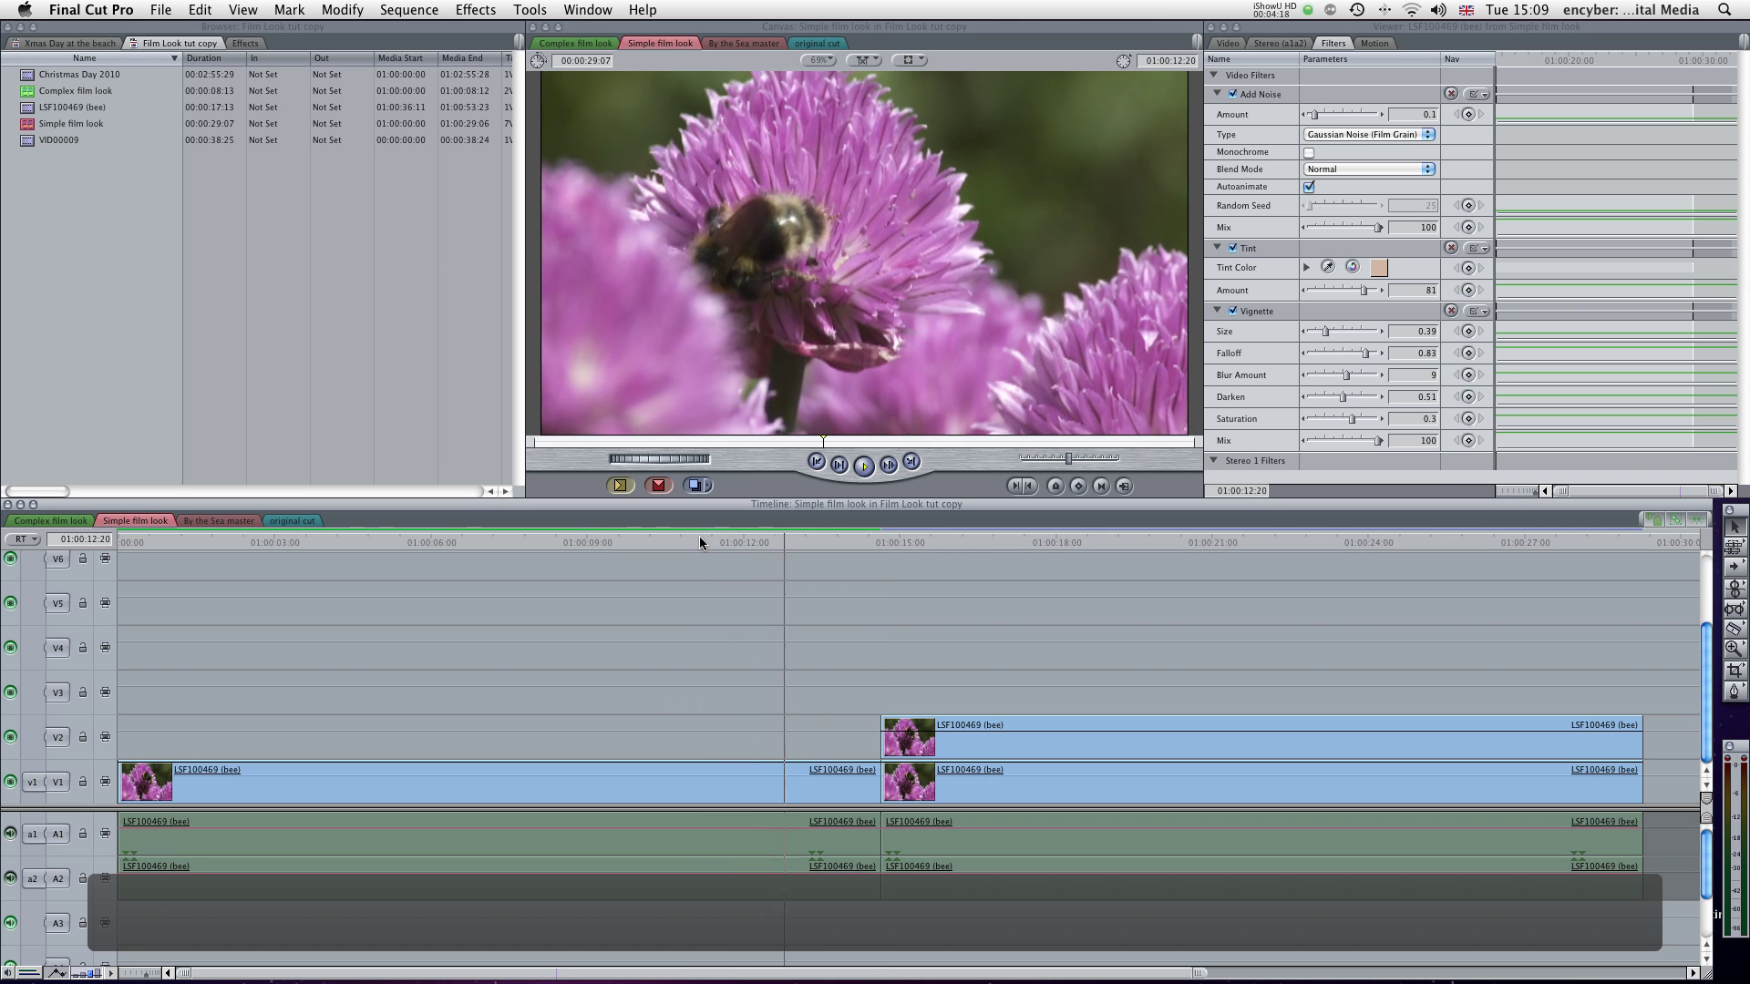